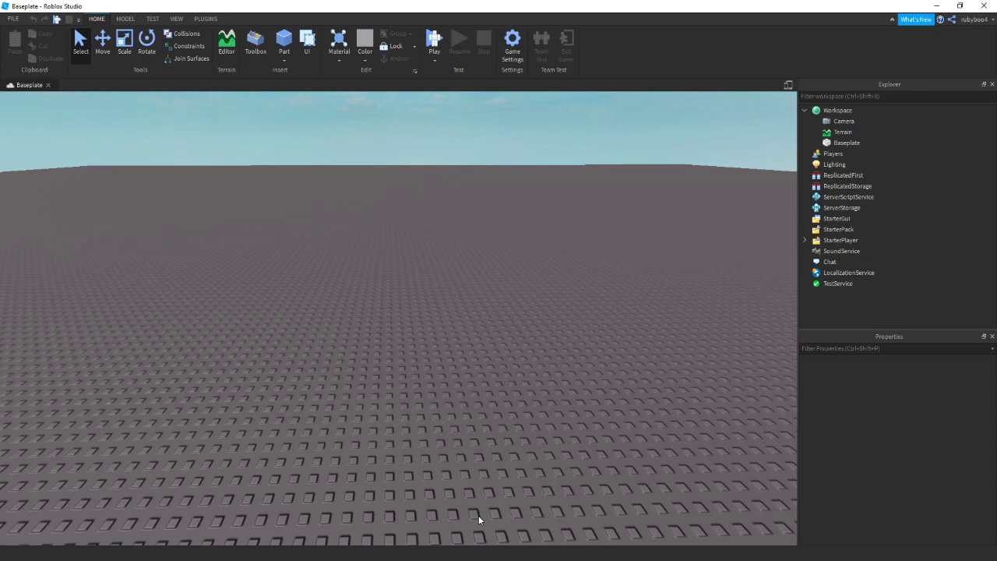
Step: Tilt the view up and add a grey block Part onto the empty baseplate
right_click_drag(426, 457, 423, 448)
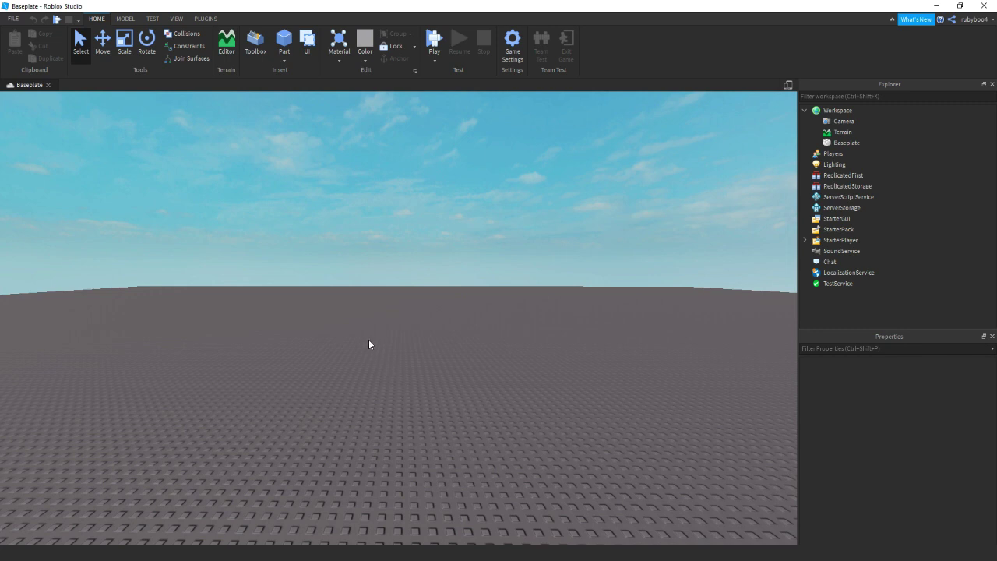
left_click_drag(274, 313, 380, 362)
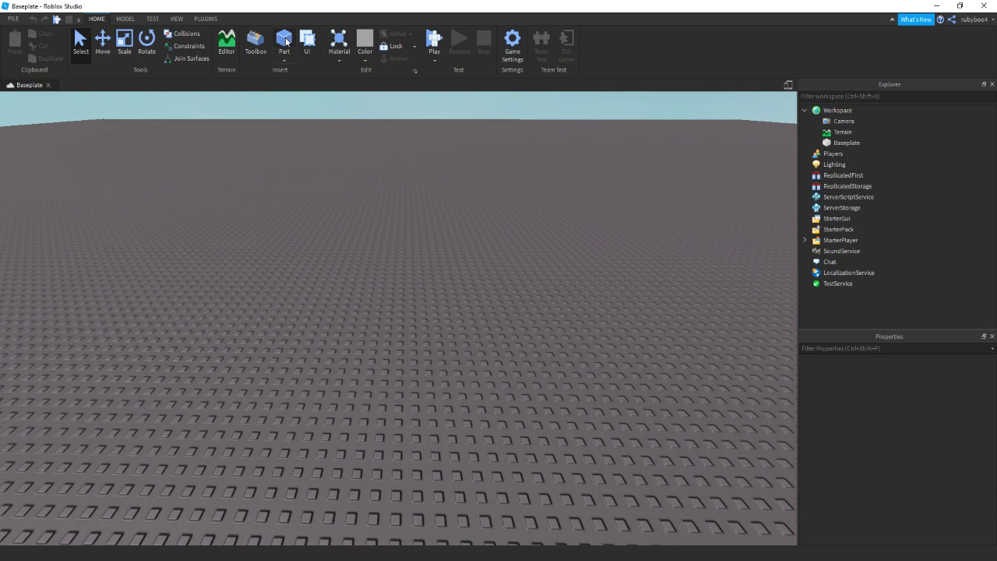
Step: Set move snapping to 1 stud and scale the block up into a tall pillar
left_click(285, 40)
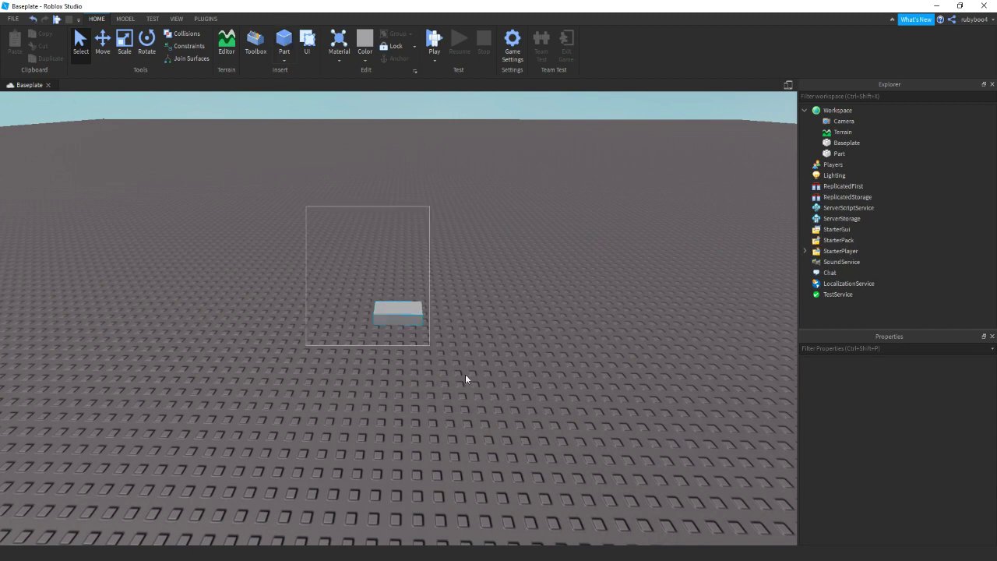
key("f")
left_click(123, 19)
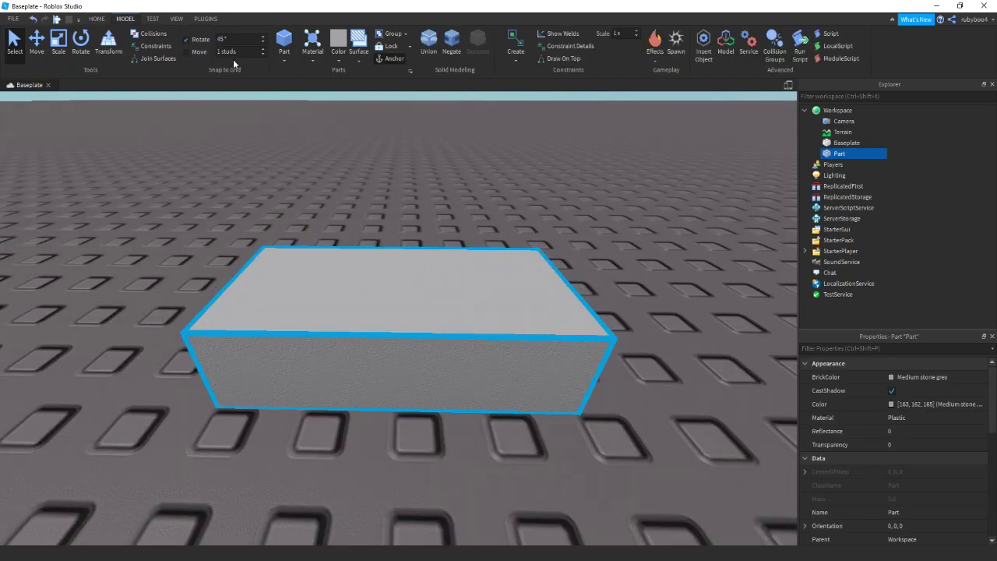
left_click(272, 146)
left_click(321, 248)
scroll(308, 148, "down", 5)
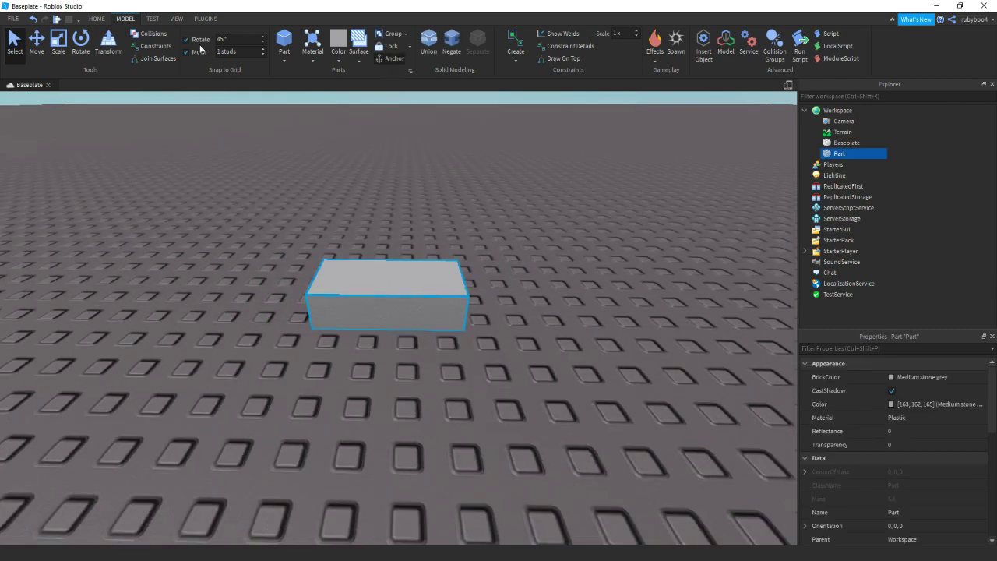
left_click(58, 41)
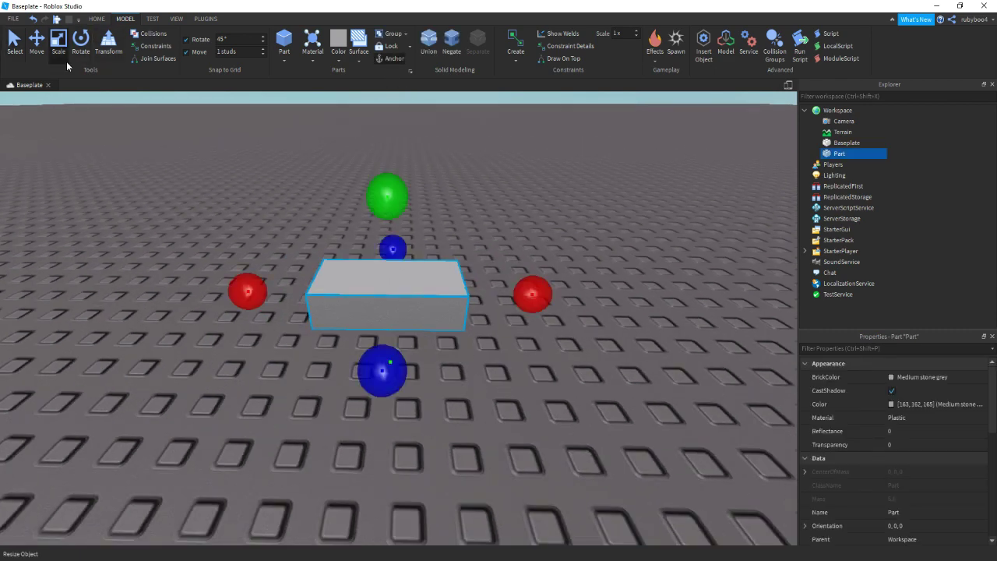
left_click_drag(376, 165, 367, 134)
right_click_drag(385, 229, 385, 194)
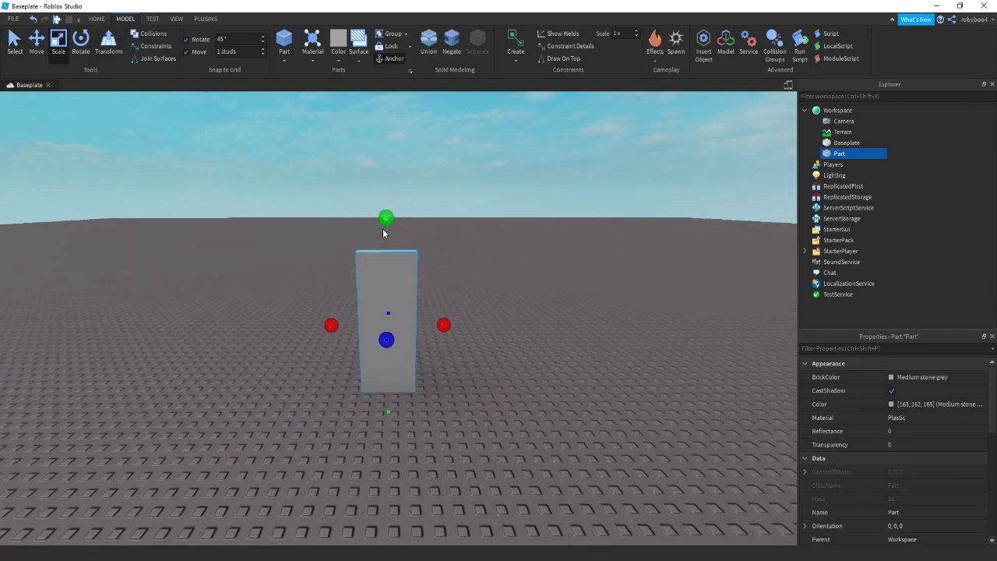
left_click_drag(385, 229, 385, 144)
Step: Duplicate the pillar and place the copy to the right of the original
key("ctrl+2")
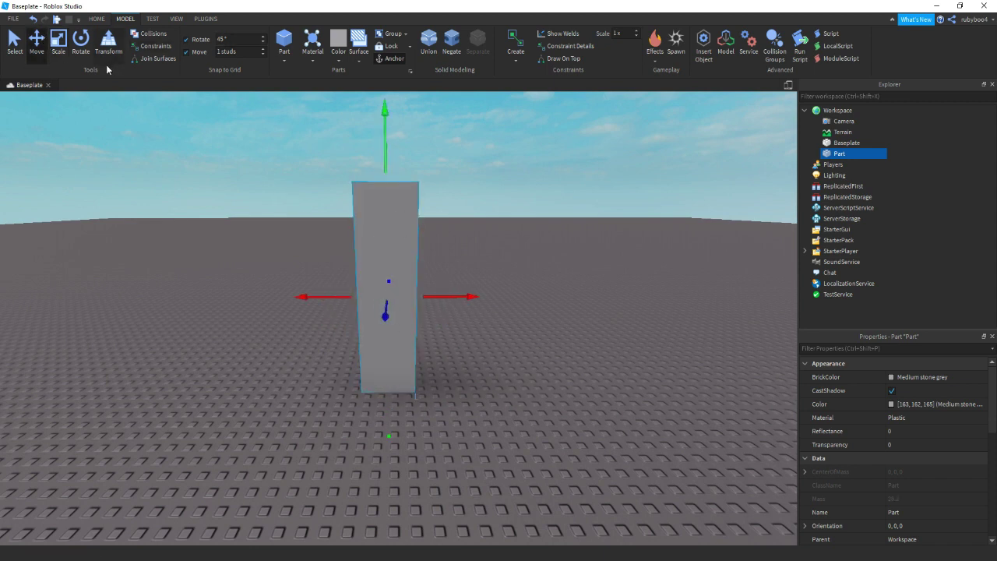
key("ctrl+d")
left_click_drag(454, 296, 595, 307)
left_click(607, 400)
scroll(607, 400, "up", 4)
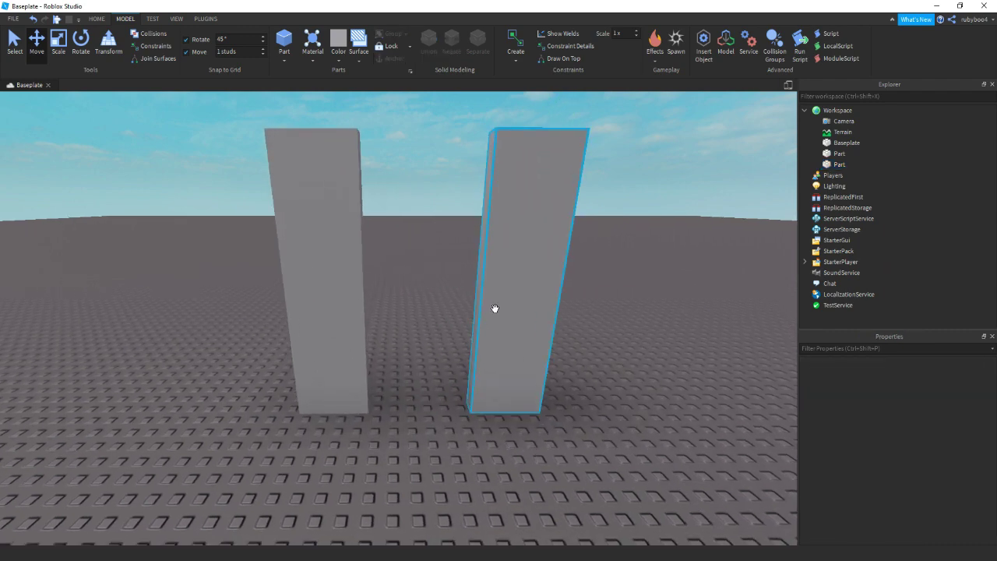
Step: Duplicate a pillar and resize it into a lintel spanning both pillars, forming an arch
left_click(362, 280)
key("ctrl+d")
left_click_drag(428, 284, 469, 290)
scroll(236, 120, "up", 3)
key("ctrl+3")
scroll(399, 462, "down", 3)
left_click_drag(399, 462, 401, 292)
left_click_drag(479, 201, 518, 202)
Step: Make a thin side wall from a pillar copy and duplicate it to the opposite side
scroll(506, 226, "down", 5)
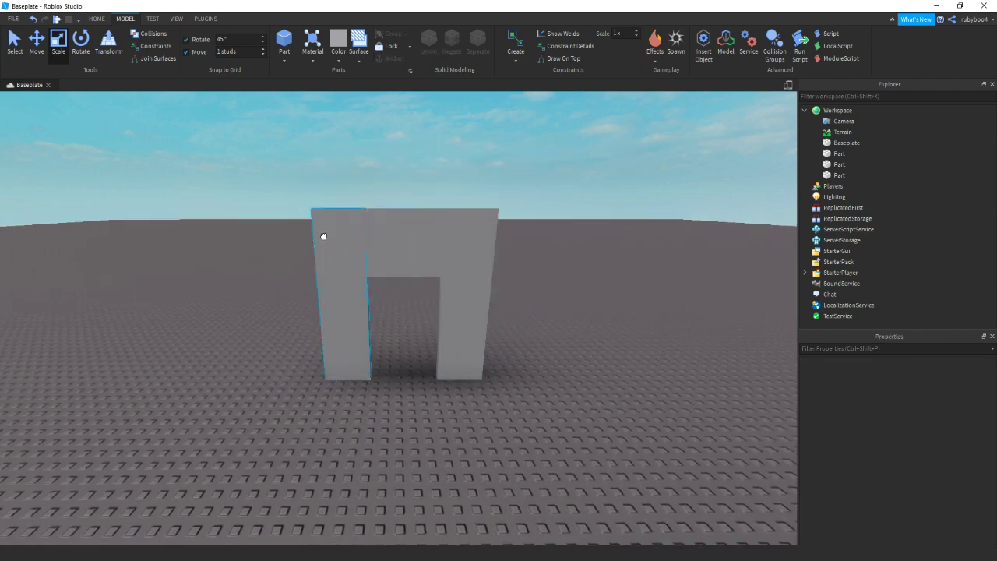
left_click(322, 233)
scroll(328, 249, "up", 5)
right_click_drag(336, 296, 343, 289)
key("ctrl+d")
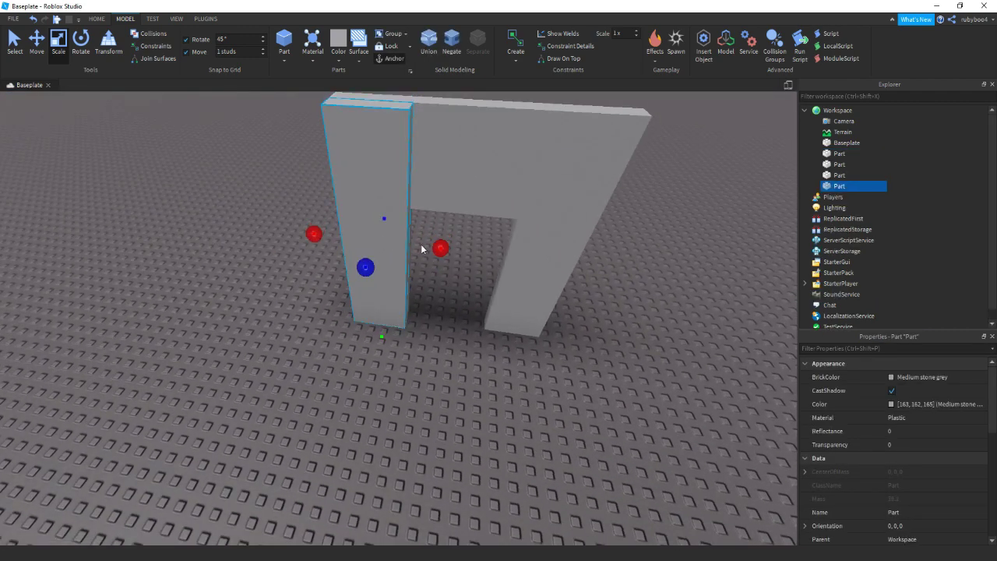
left_click_drag(427, 251, 244, 430)
left_click(36, 40)
key("ctrl+d")
left_click_drag(276, 274, 599, 340)
Step: Duplicate a pillar to the front left corner and stretch it into a wide front wall
left_click(389, 187)
key("ctrl+d")
left_click_drag(374, 262, 307, 456)
left_click(59, 41)
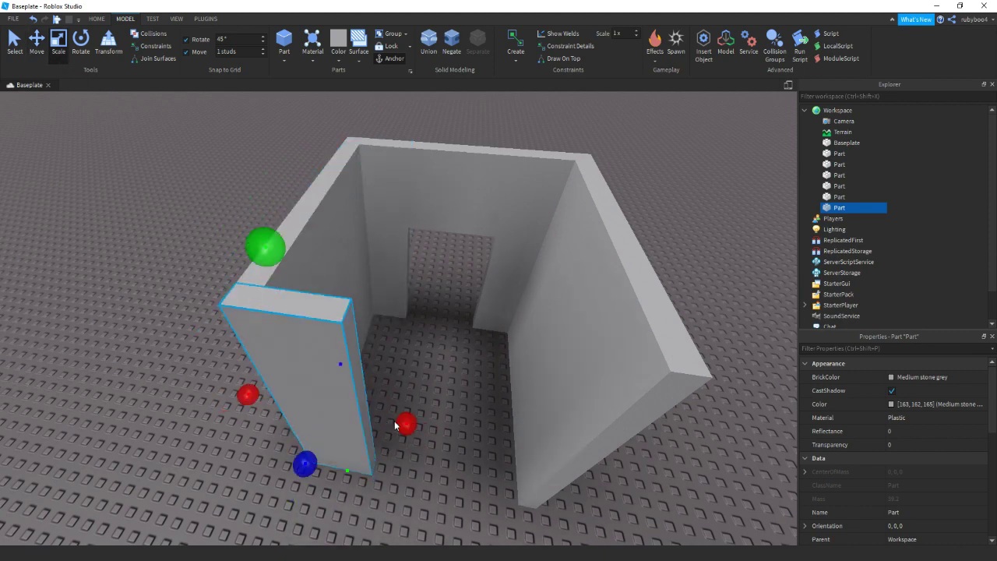
left_click_drag(402, 423, 614, 461)
left_click(219, 400)
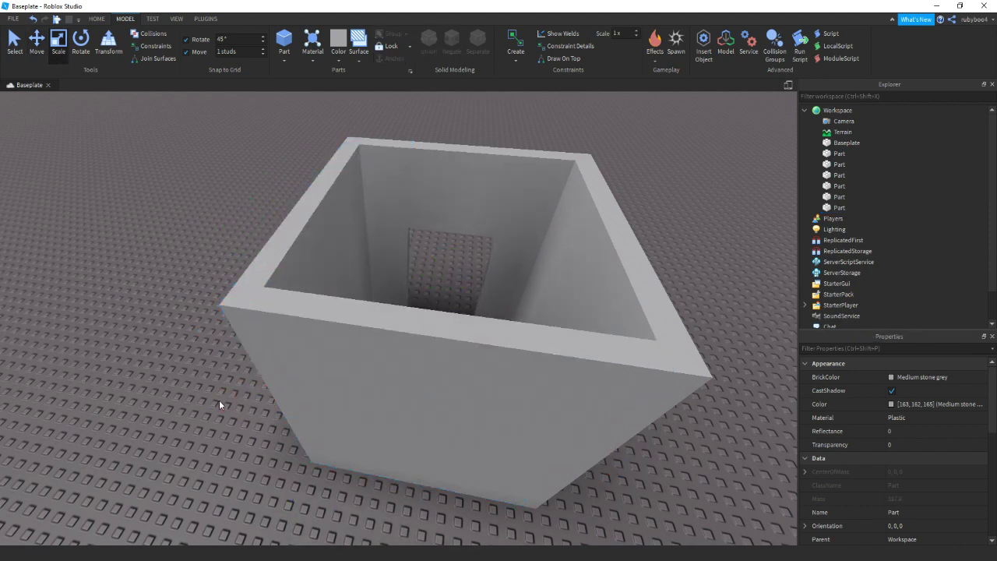
Step: Box-select the six wall parts and rename them Walls
scroll(218, 400, "up", 5)
scroll(301, 352, "down", 3)
scroll(417, 248, "up", 3)
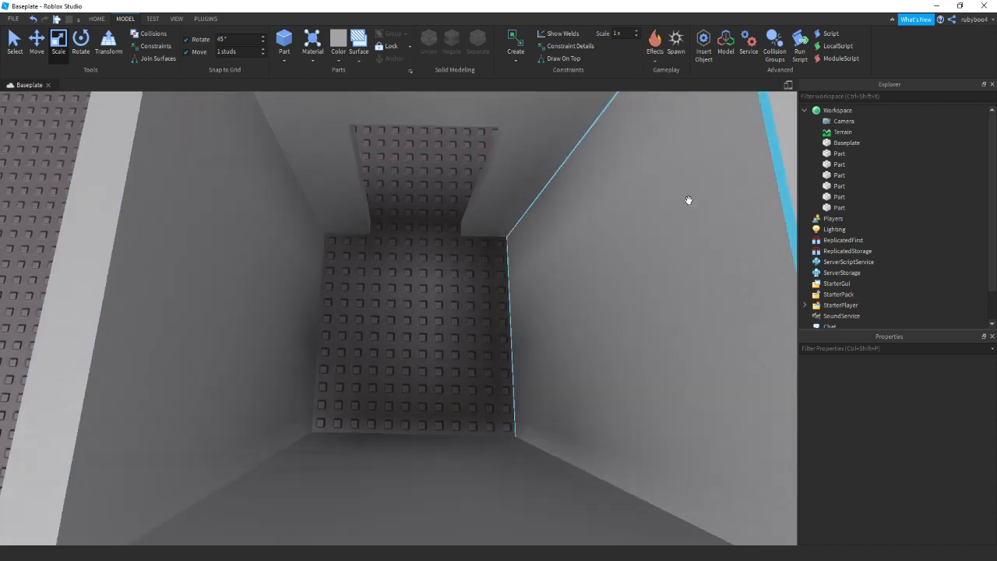
scroll(456, 230, "up", 1)
scroll(385, 230, "down", 8)
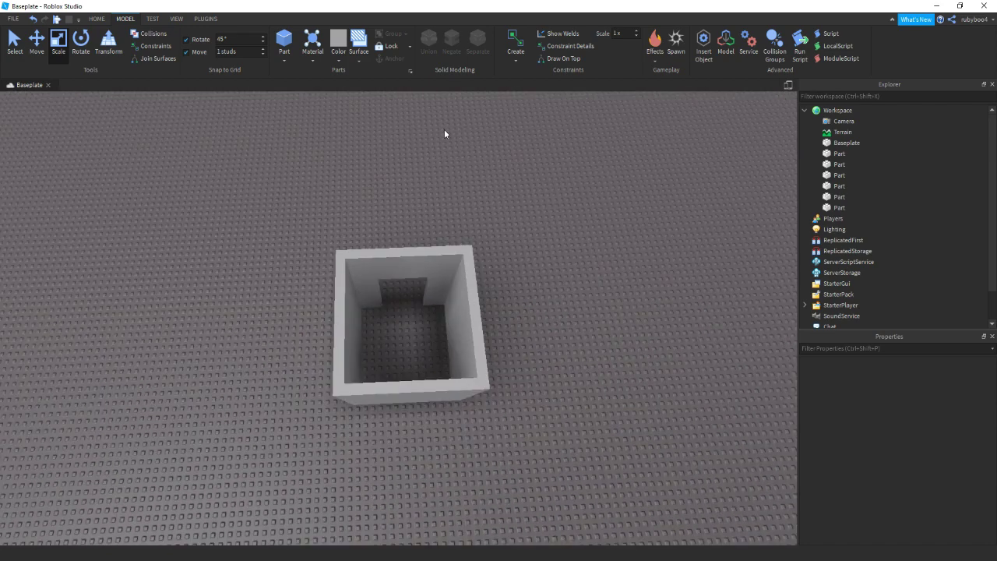
left_click_drag(271, 153, 627, 460)
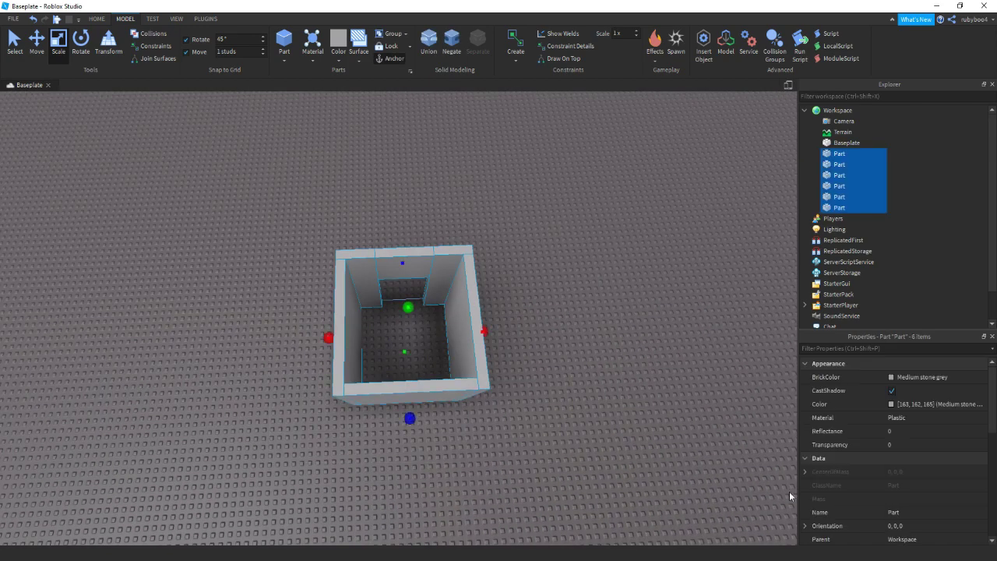
left_click(908, 511)
type("Walls")
left_click(789, 429)
Step: Insert a part, shape it into a square plate inside the shaft, and name it LiftFloor
scroll(751, 408, "up", 10)
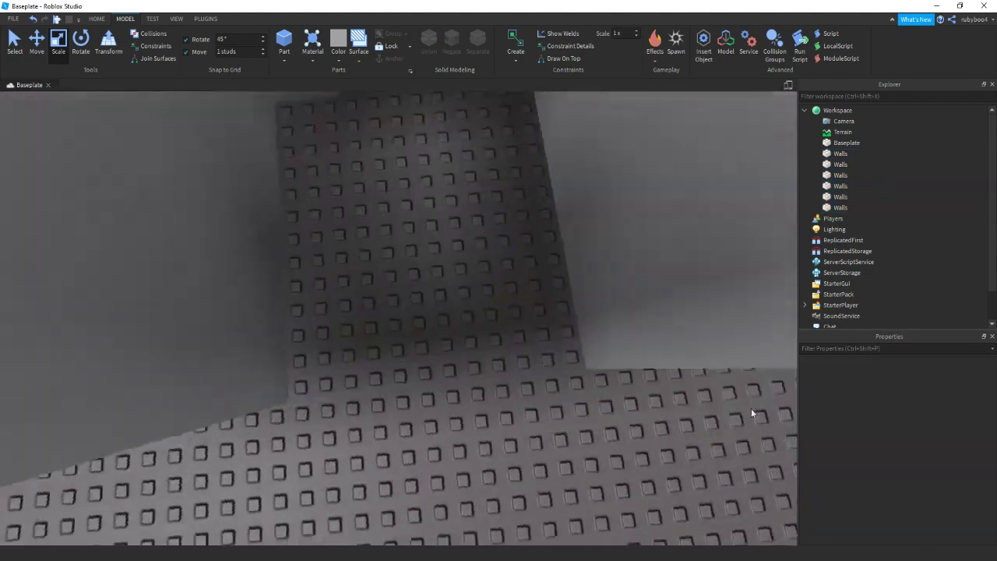
scroll(751, 408, "down", 10)
left_click(283, 40)
left_click_drag(381, 310, 322, 250)
left_click_drag(405, 246, 581, 227)
left_click_drag(412, 311, 437, 534)
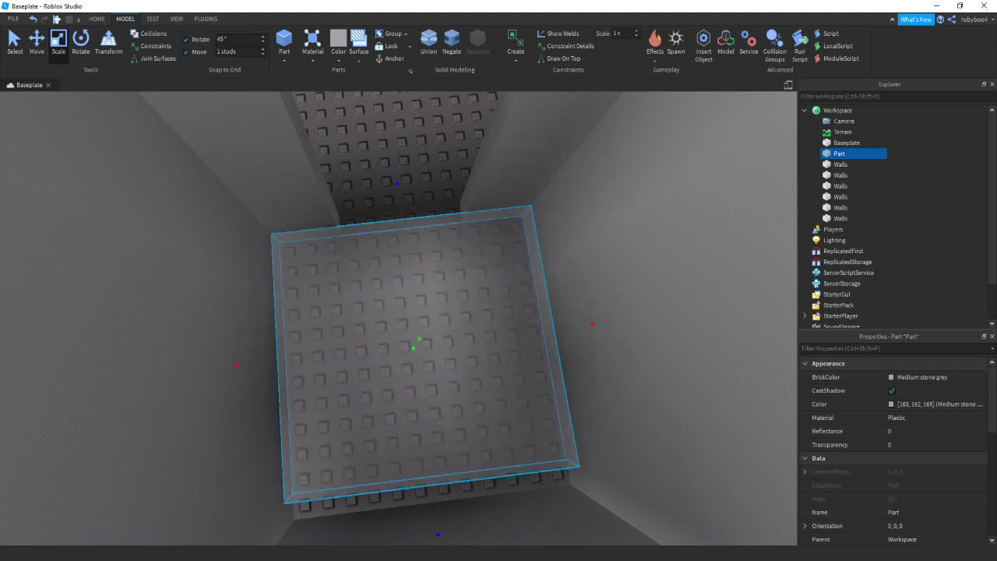
right_click_drag(437, 535, 545, 403)
left_click(896, 512)
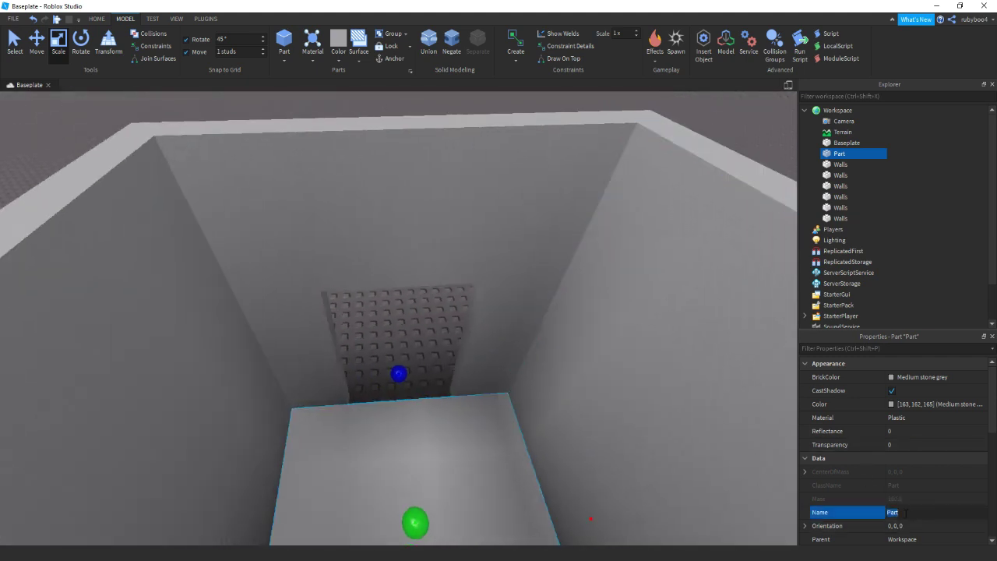
type("LiftFloor")
key("Return")
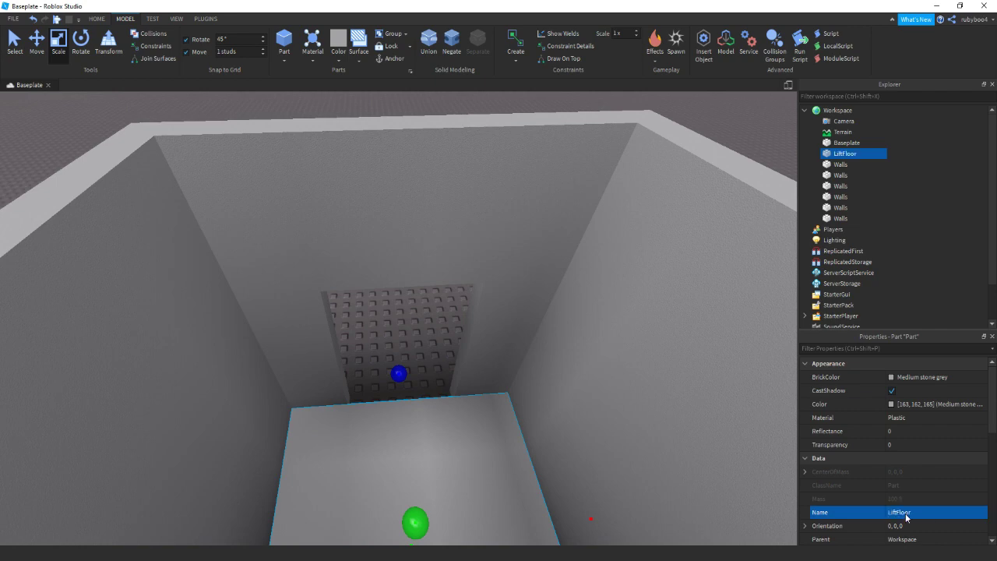
Step: Scale the left, middle and right wall pieces taller
left_click(364, 352)
right_click_drag(365, 347, 364, 348)
left_click(405, 367)
right_click_drag(416, 279, 413, 360)
left_click(412, 359)
left_click(370, 357)
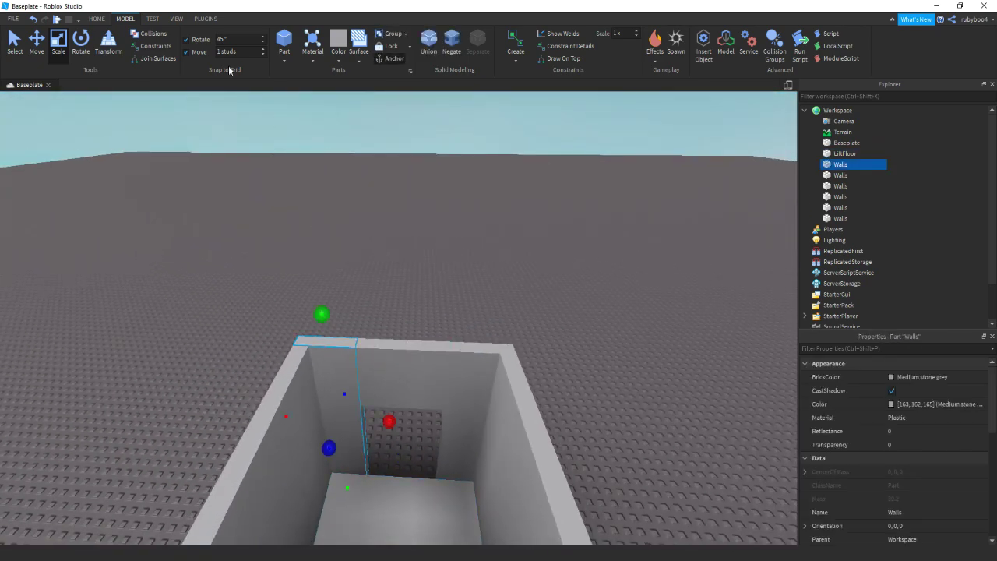
type("2")
left_click_drag(322, 314, 320, 284)
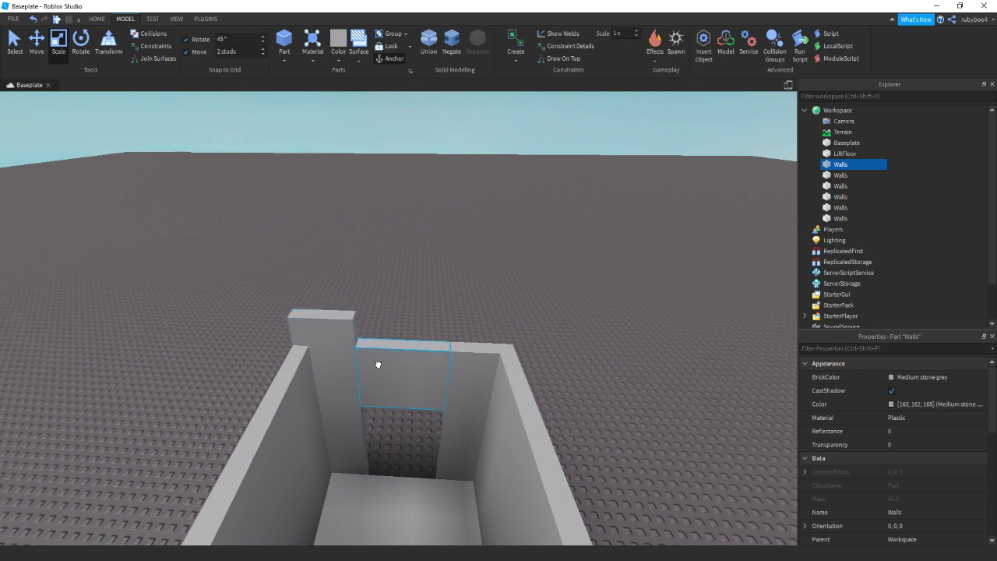
left_click(383, 351)
left_click_drag(403, 321, 402, 295)
left_click(460, 337)
left_click(474, 348)
left_click_drag(482, 321, 485, 244)
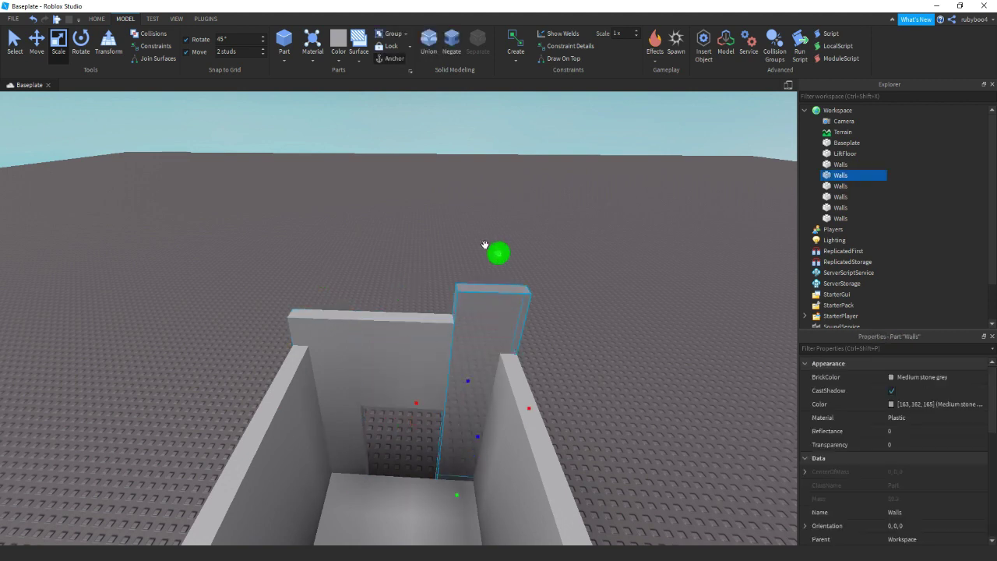
left_click(451, 281)
Step: Make the remaining front wall taller and set move snapping back to 1 stud
left_click(410, 326)
scroll(325, 229, "down", 3)
left_click(506, 405)
right_click_drag(298, 384, 298, 384)
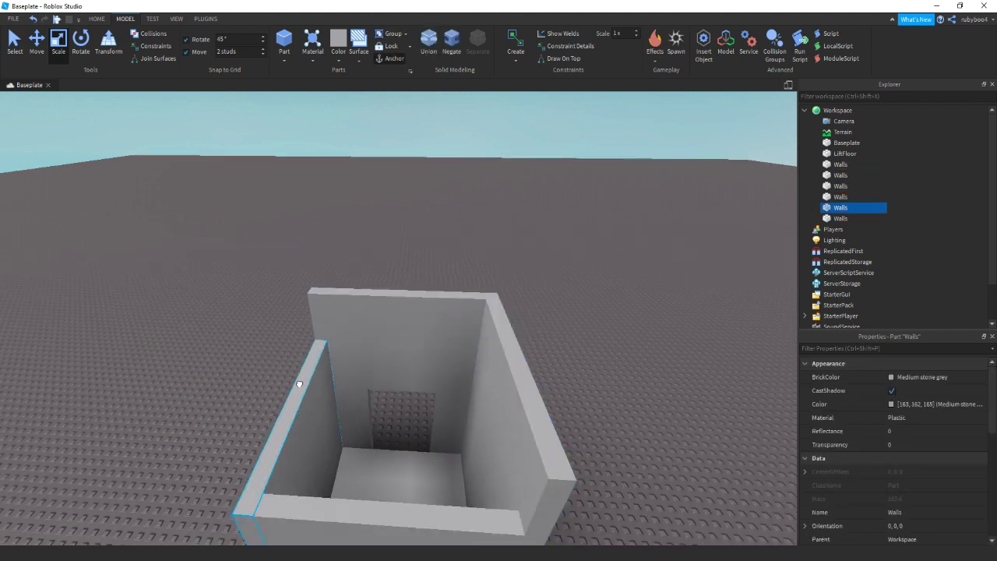
left_click(298, 384)
right_click_drag(329, 510, 329, 509)
left_click(330, 509)
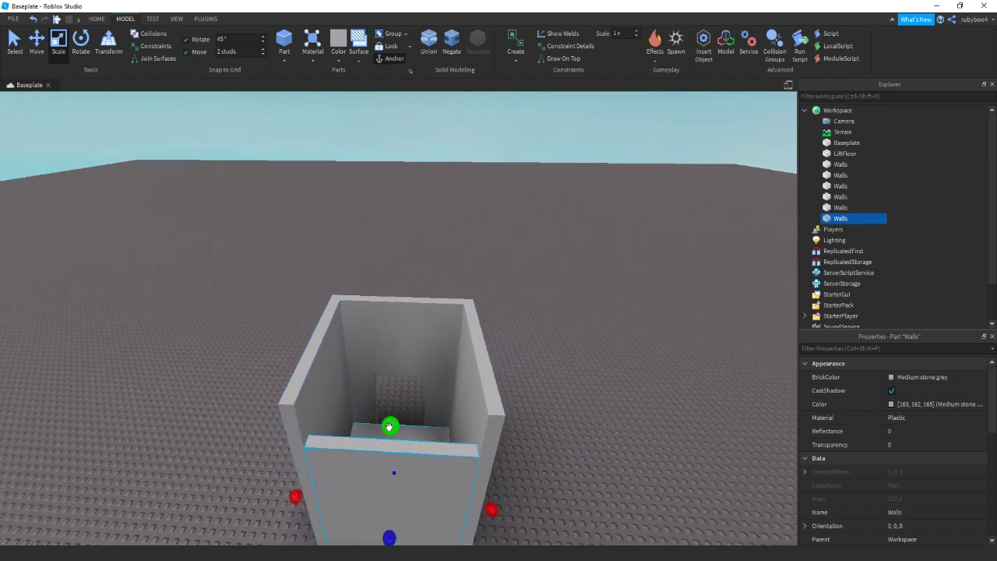
left_click_drag(389, 423, 391, 392)
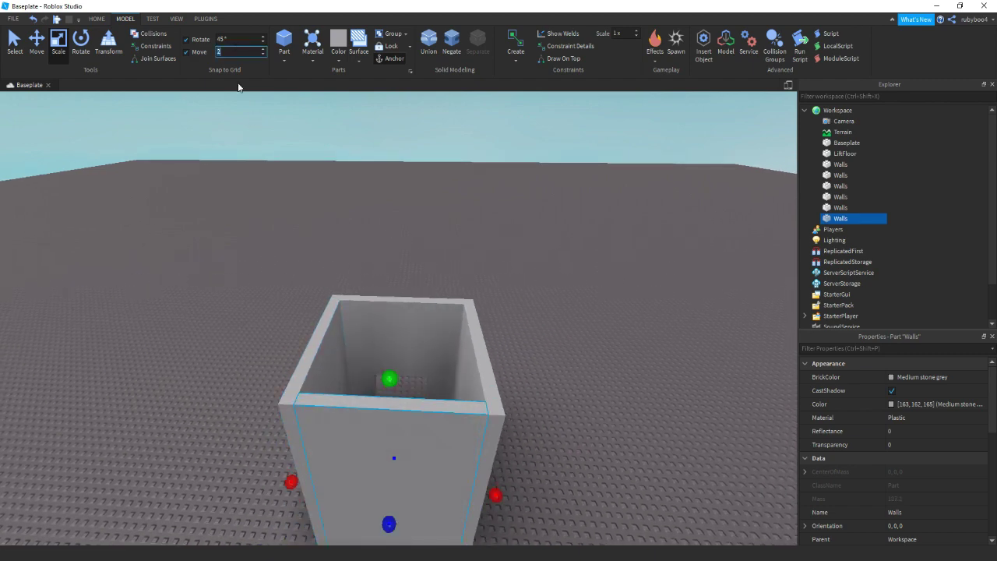
left_click(235, 143)
scroll(239, 144, "up", 5)
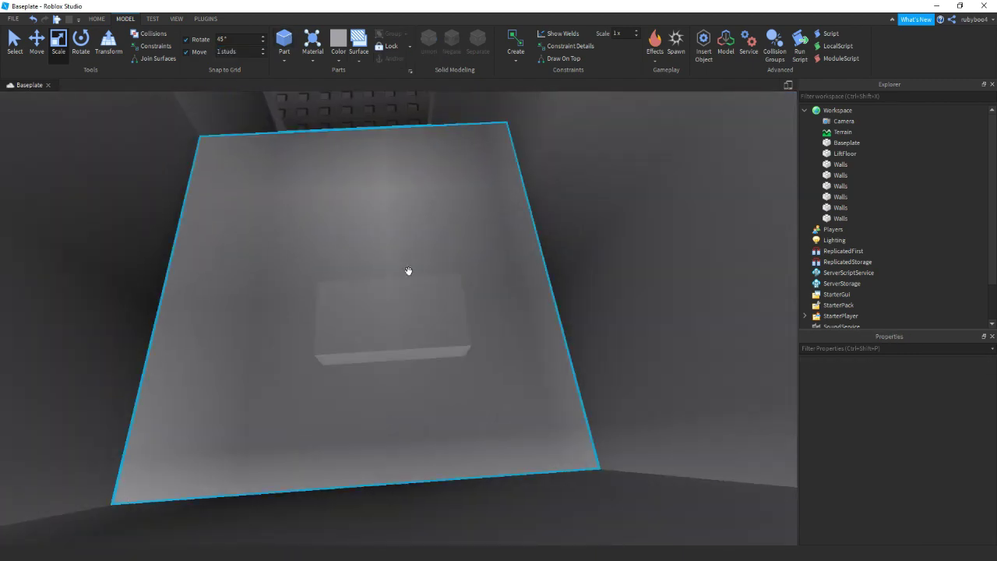
Step: Add a new part, shrink it into a small button with 0.2-stud snapping, and raise it up the wall
key("ctrl+v")
left_click_drag(460, 138, 483, 120)
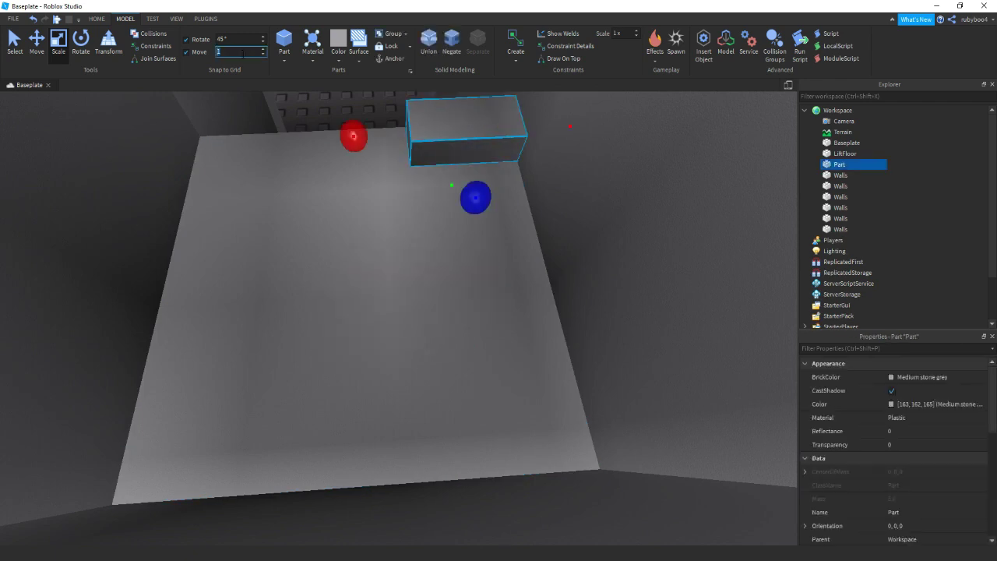
right_click_drag(325, 244, 314, 263)
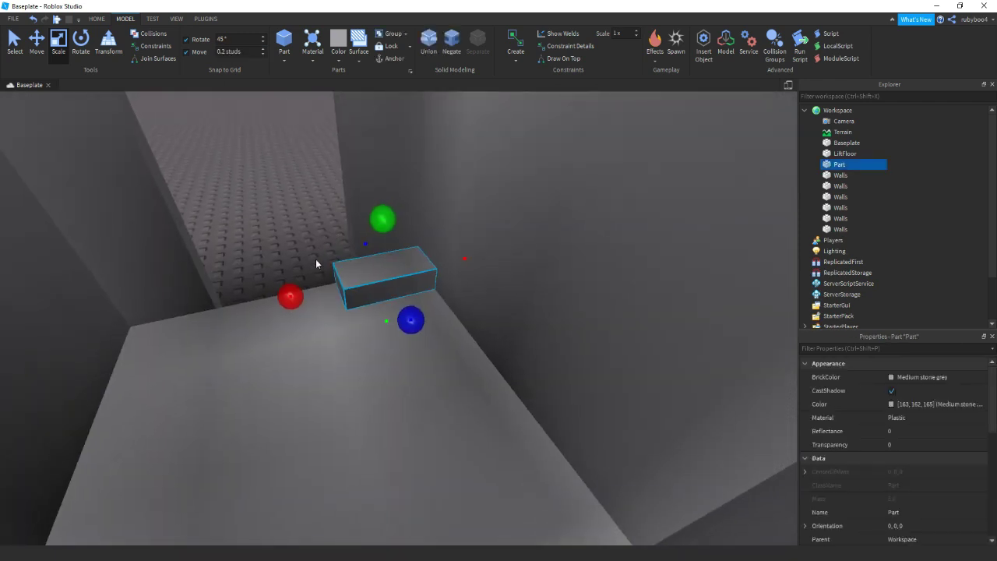
left_click(357, 268)
left_click(342, 275)
left_click_drag(290, 296, 358, 272)
left_click_drag(432, 296, 440, 253)
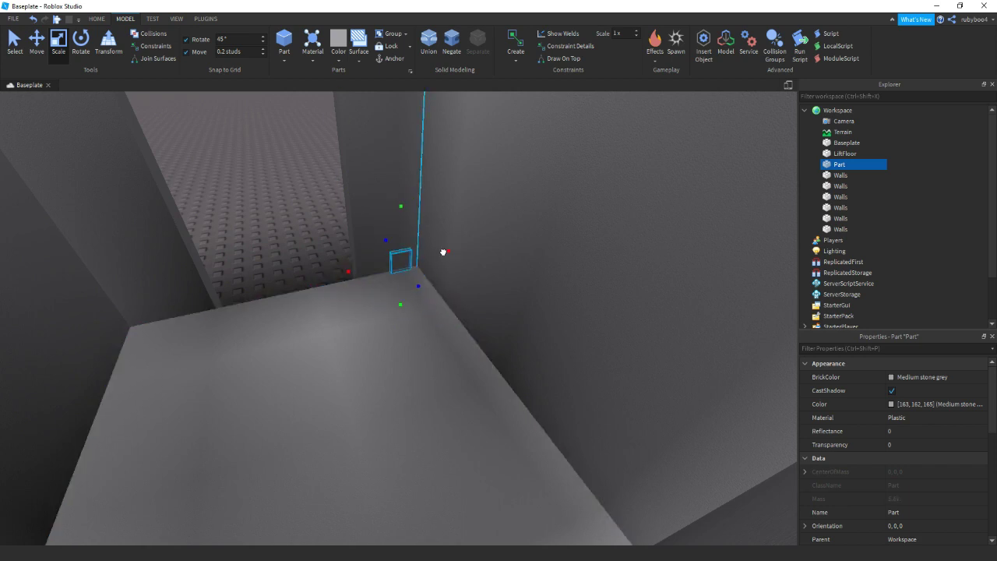
right_click_drag(443, 251, 468, 345)
left_click_drag(467, 345, 449, 194)
key("e")
mouse_move(433, 378)
left_mouse_down()
mouse_move(440, 341)
mouse_move(429, 368)
left_mouse_up()
Step: Give the button a Tawny colour and Neon material
left_click(37, 39)
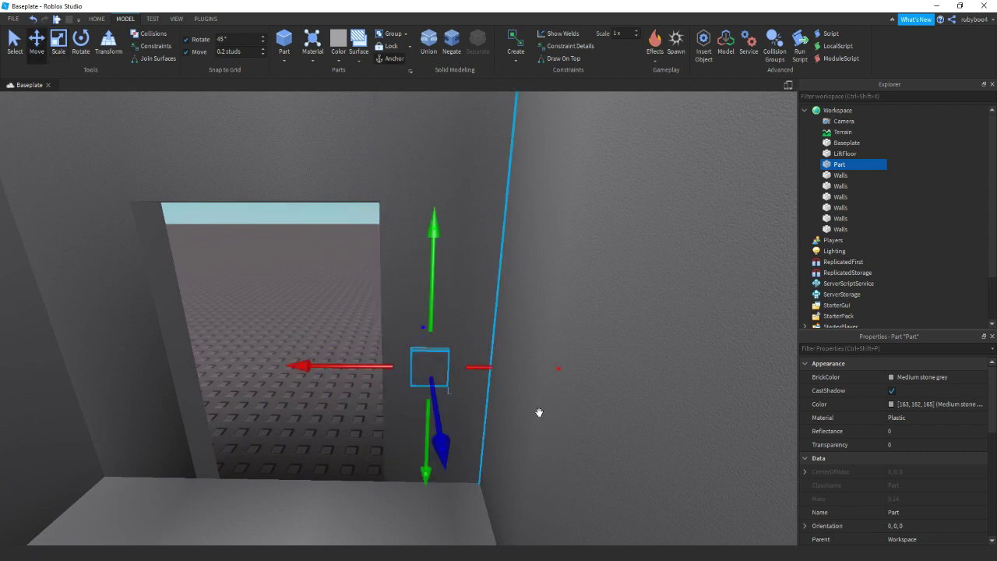
left_click(338, 57)
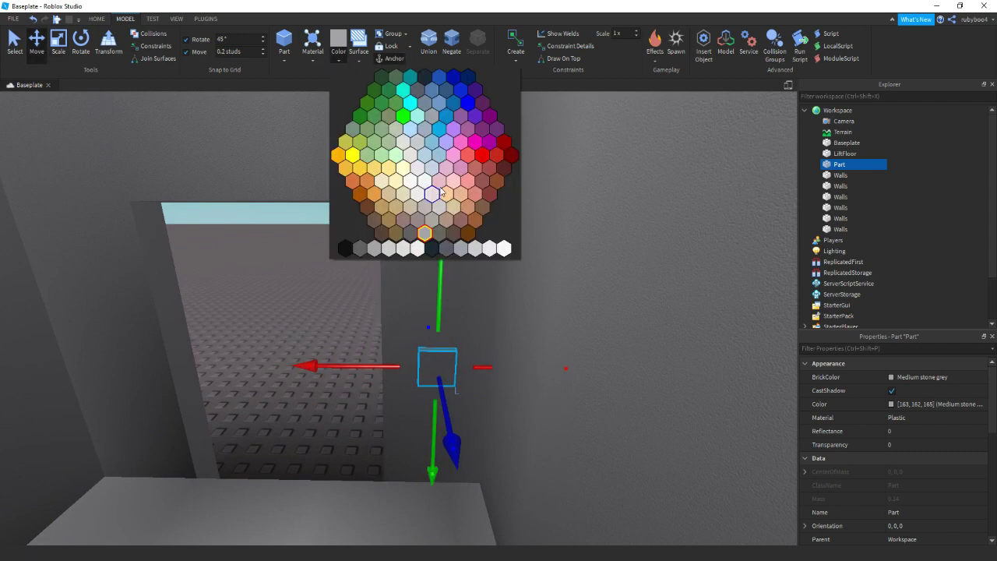
left_click(483, 182)
left_click(312, 48)
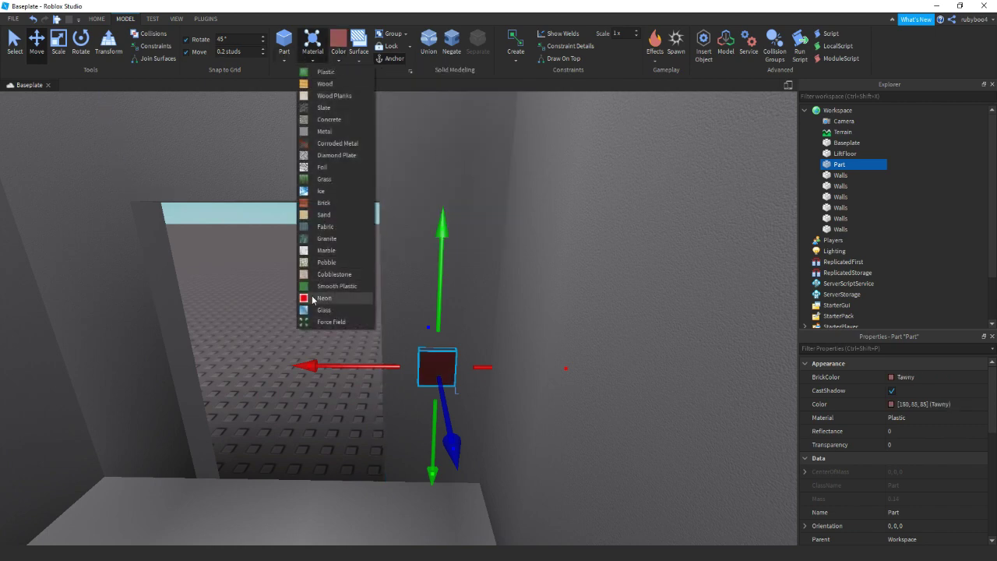
left_click(313, 299)
Step: Set the six walls and LiftFloor to Smooth Plastic material
scroll(307, 283, "down", 5)
right_click_drag(307, 283, 336, 324)
left_click(335, 324)
left_click(437, 312, "ctrl")
left_click(263, 285, "ctrl")
left_click(263, 497, "ctrl")
left_click(510, 436, "ctrl")
left_click(195, 405, "ctrl")
left_click(416, 400, "ctrl")
left_click(312, 48)
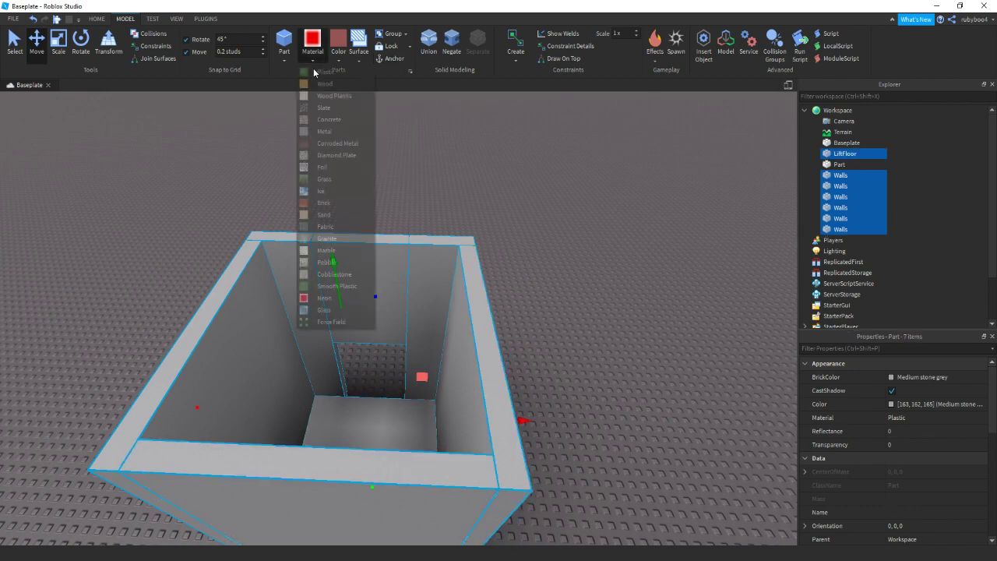
left_click(327, 285)
Step: Fly the camera above the wall tops and look down into the walled shaft
scroll(402, 177, "down", 8)
left_click_drag(264, 177, 637, 426)
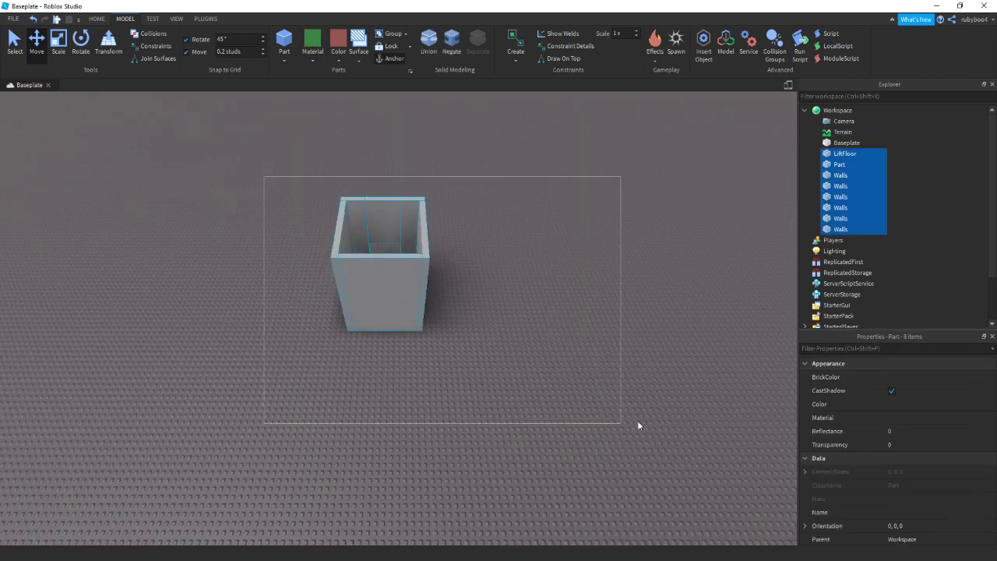
left_click(666, 366)
scroll(665, 366, "up", 10)
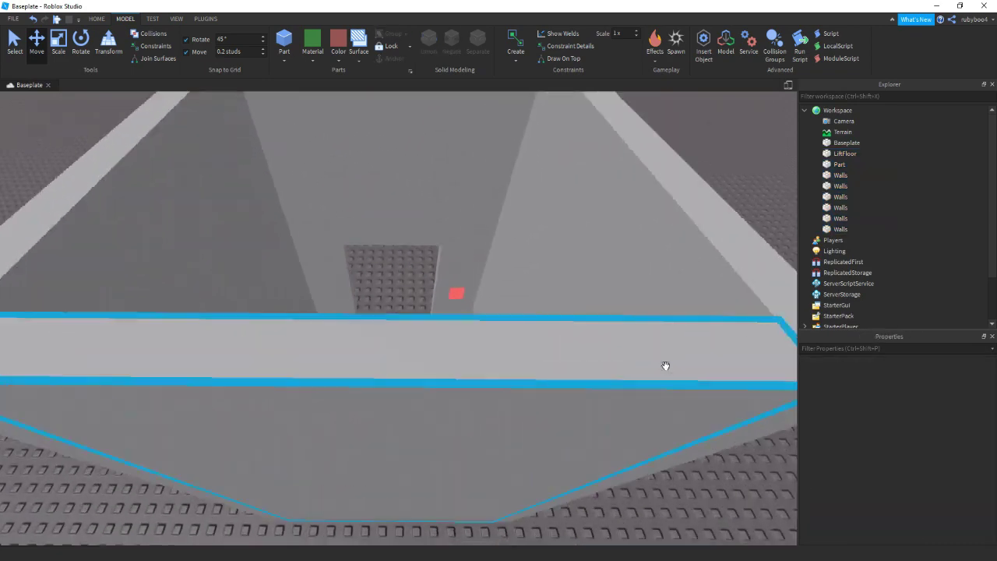
right_click_drag(665, 366, 665, 367)
scroll(665, 366, "down", 2)
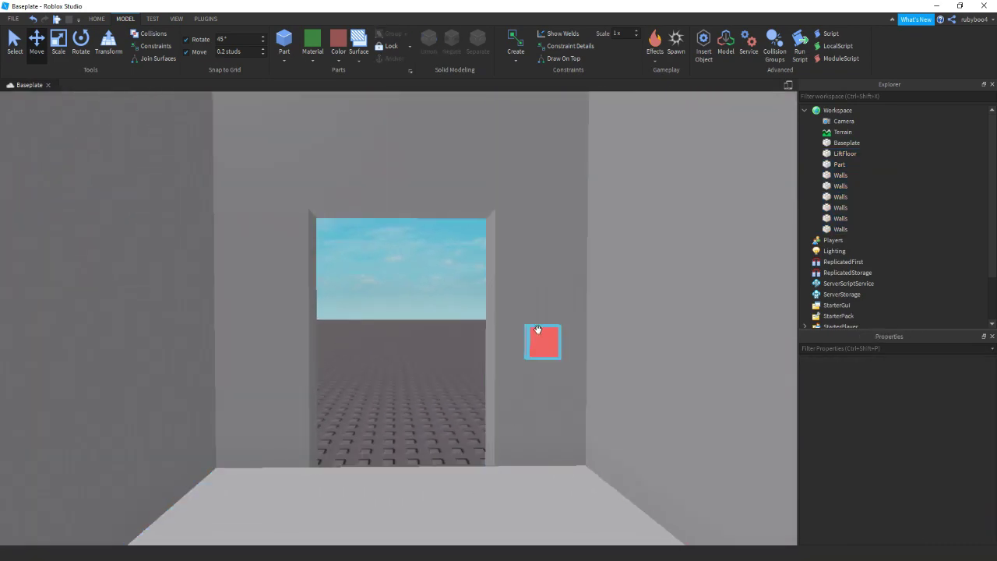
key("e")
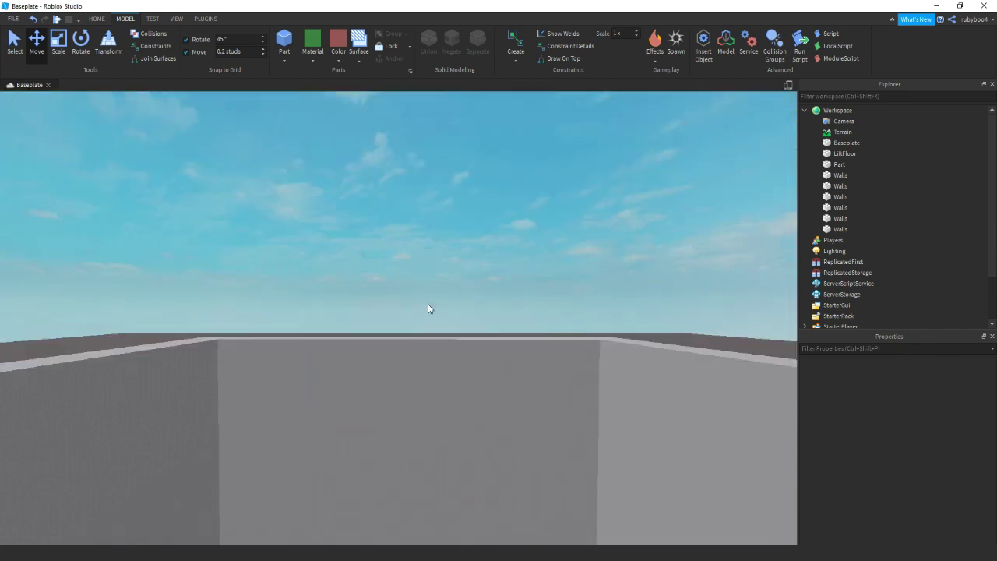
key("e")
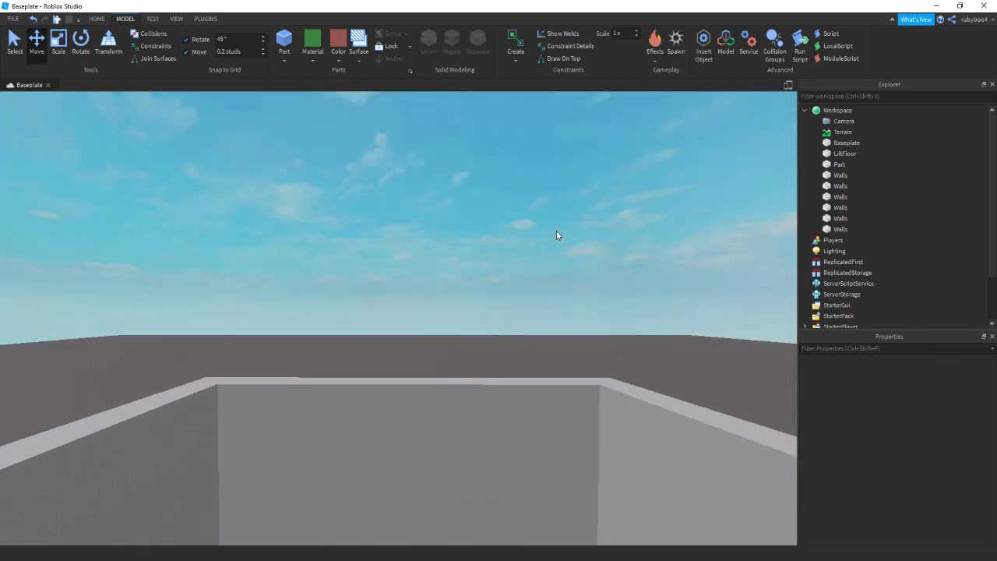
key("e")
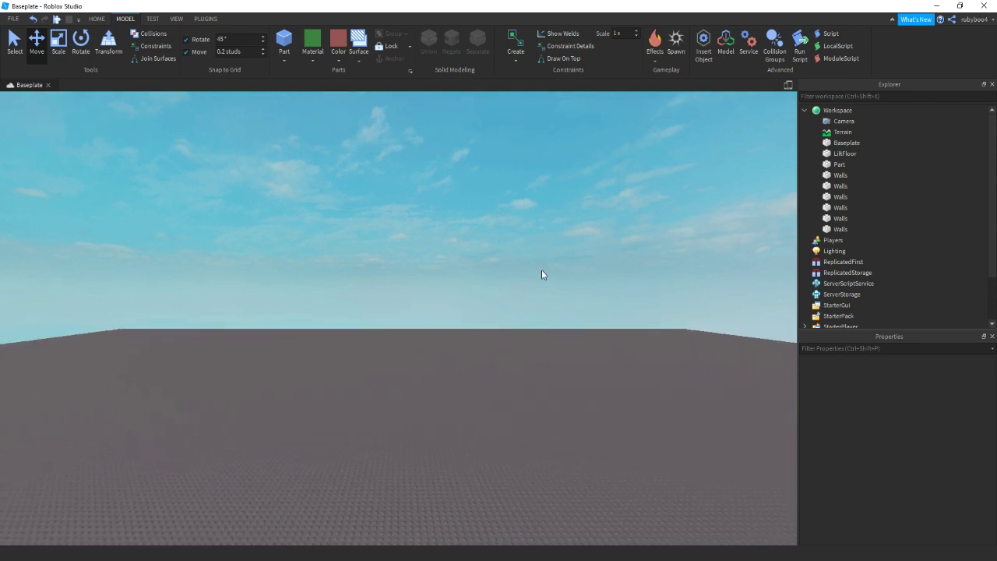
right_click_drag(542, 274, 484, 508)
scroll(483, 475, "up", 5)
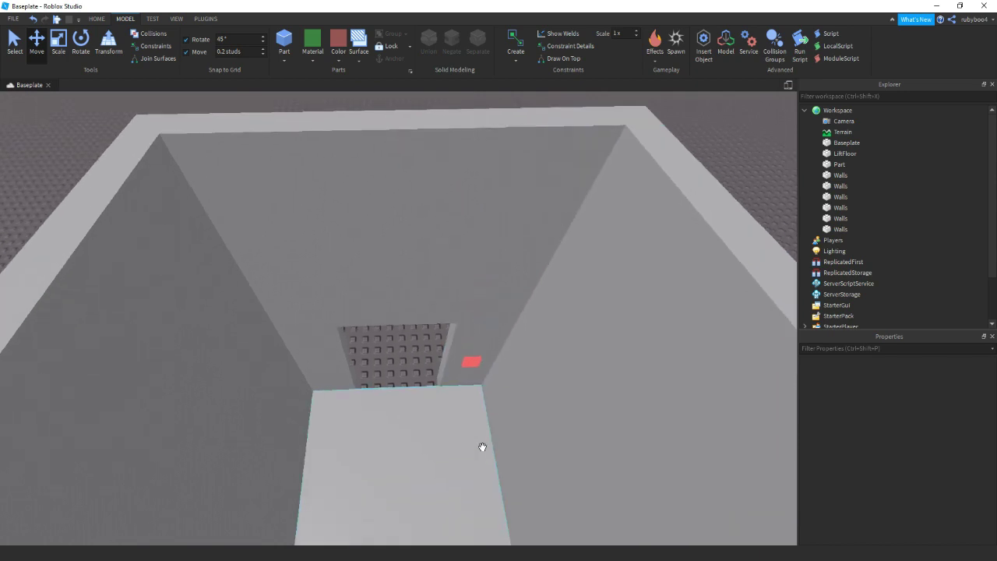
Step: Rename the red button part to UpButton1
left_click(471, 325)
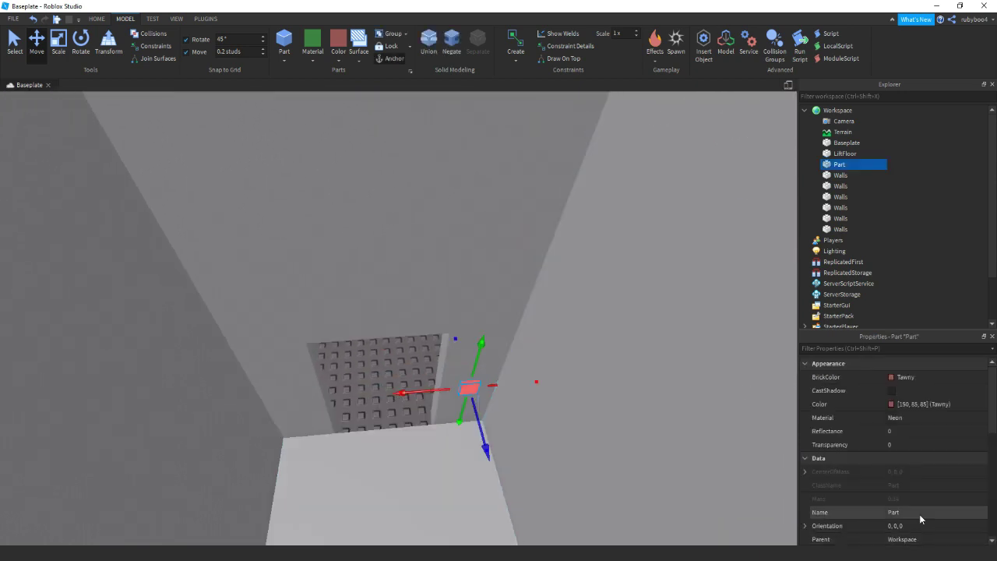
left_click(919, 514)
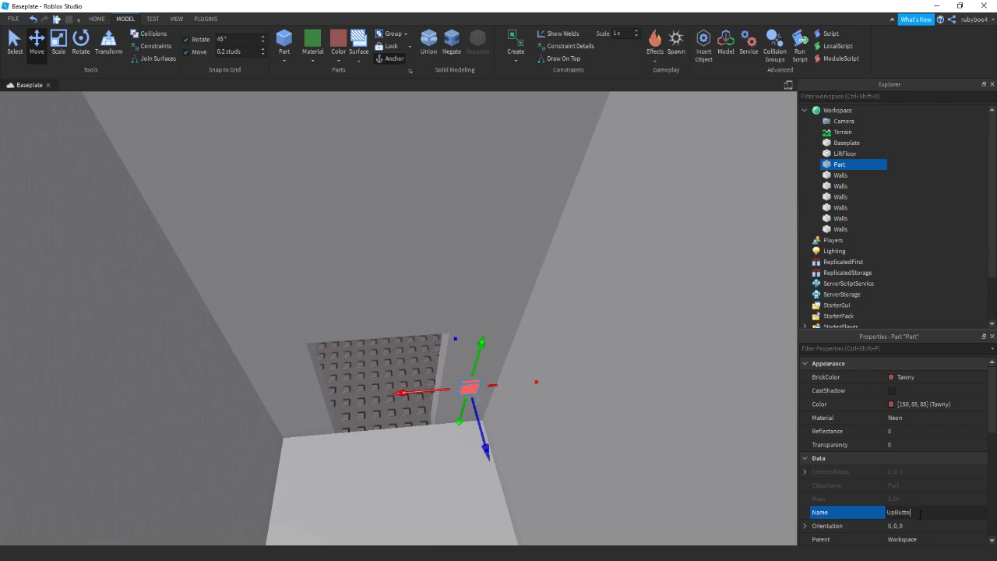
key("Return")
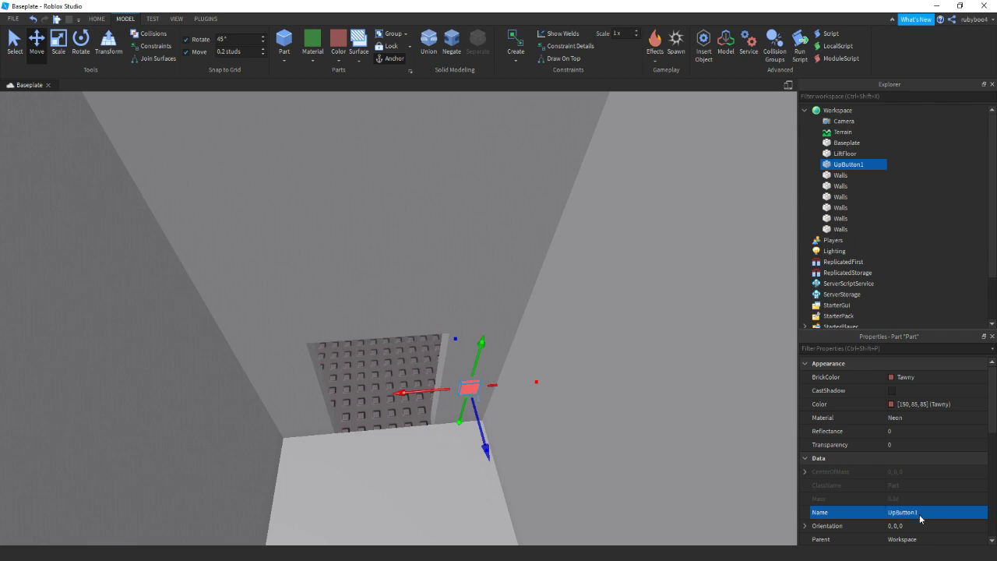
Step: Insert a ClickDetector and a Script under UpButton1
left_click(871, 165)
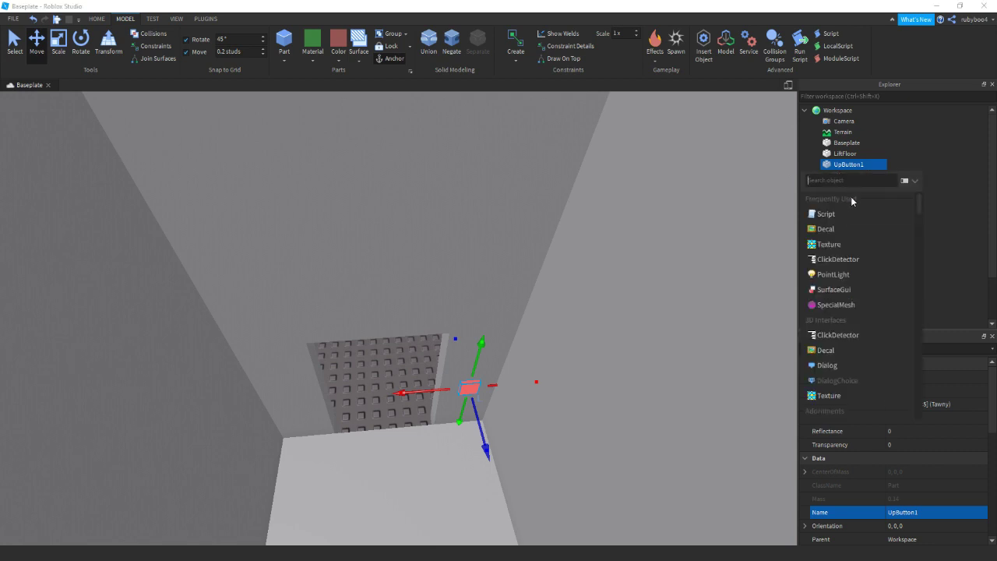
left_click(834, 258)
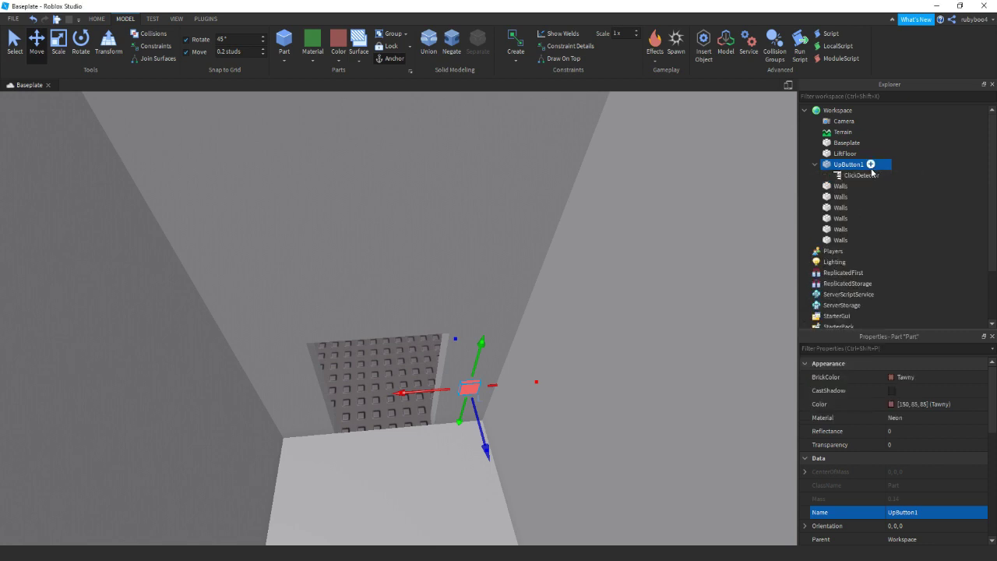
left_click(871, 165)
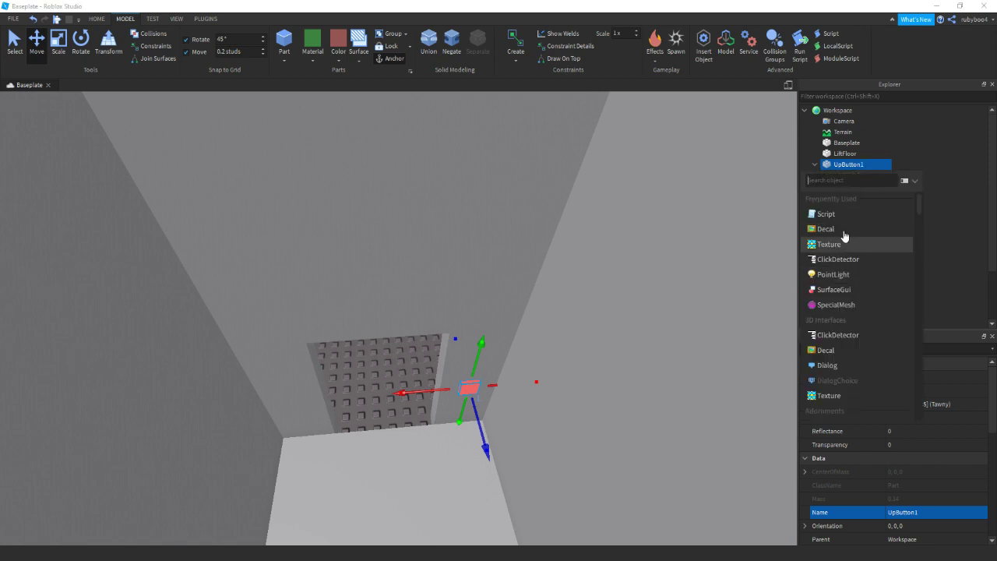
key("Escape")
Step: Replace the default Hello world code with the opening 'local LiftFloor =' line
key("ctrl+a")
key("BackSpace")
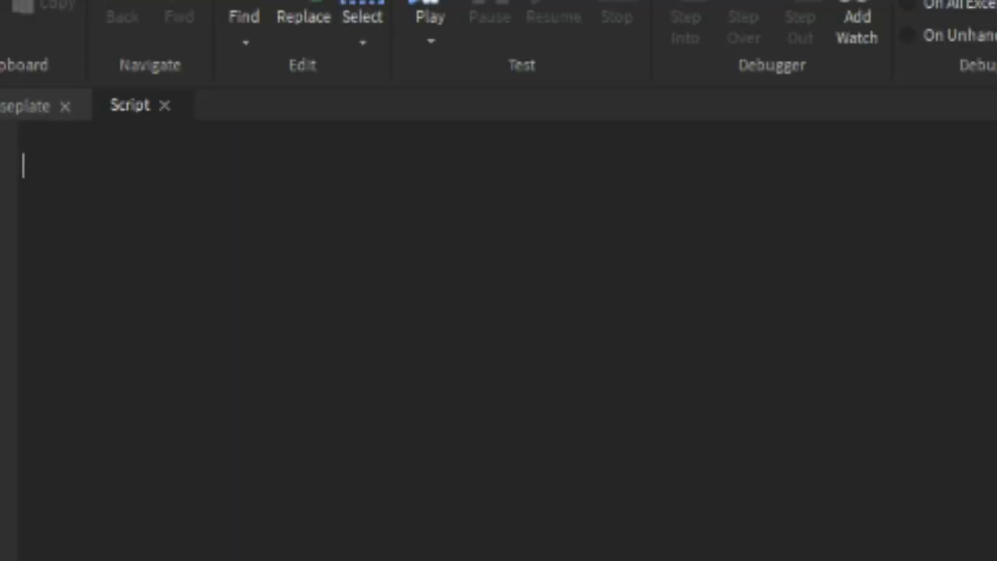
type("local LiftFloor =")
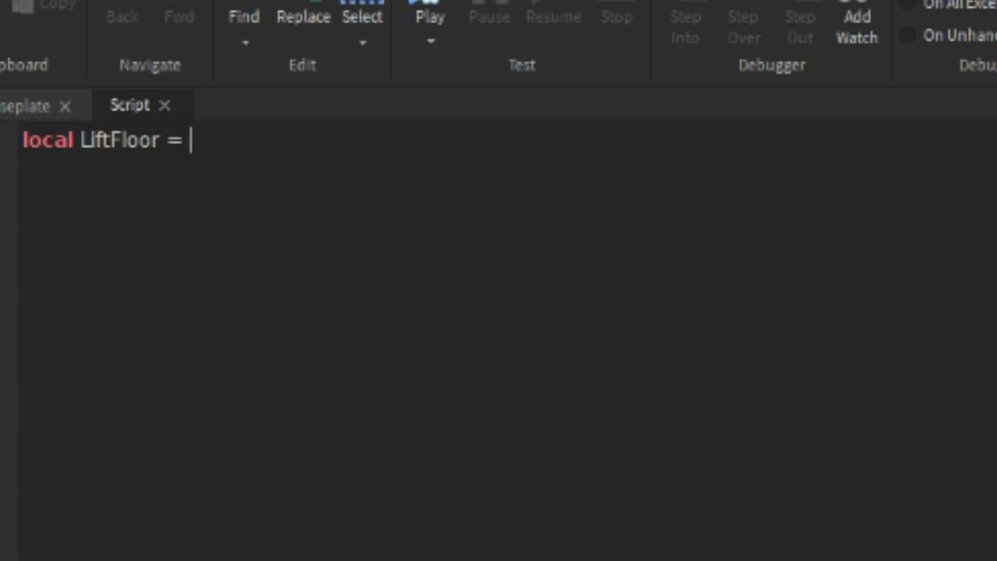
Step: Group the walls, LiftFloor and UpButton1 with Ctrl+G and rename the model Elevator
left_click(27, 105)
left_click_drag(198, 200, 430, 436)
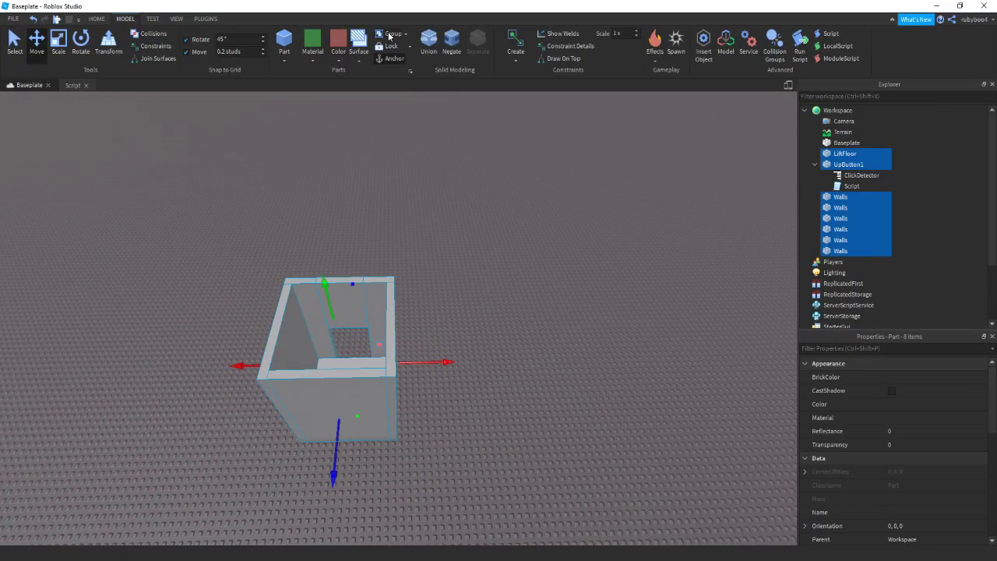
key("ctrl+g")
right_click(842, 143)
left_click(881, 209)
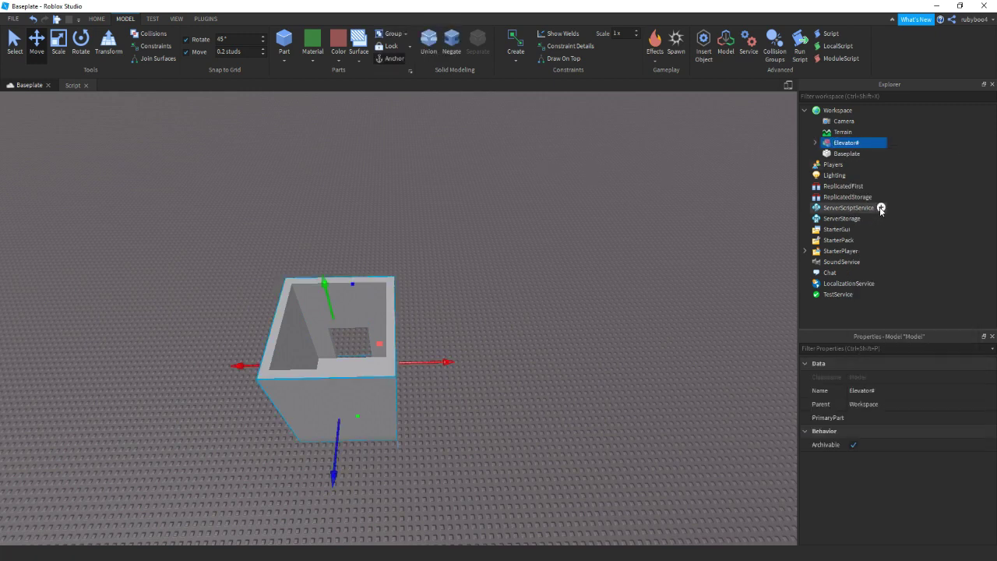
left_click(940, 391)
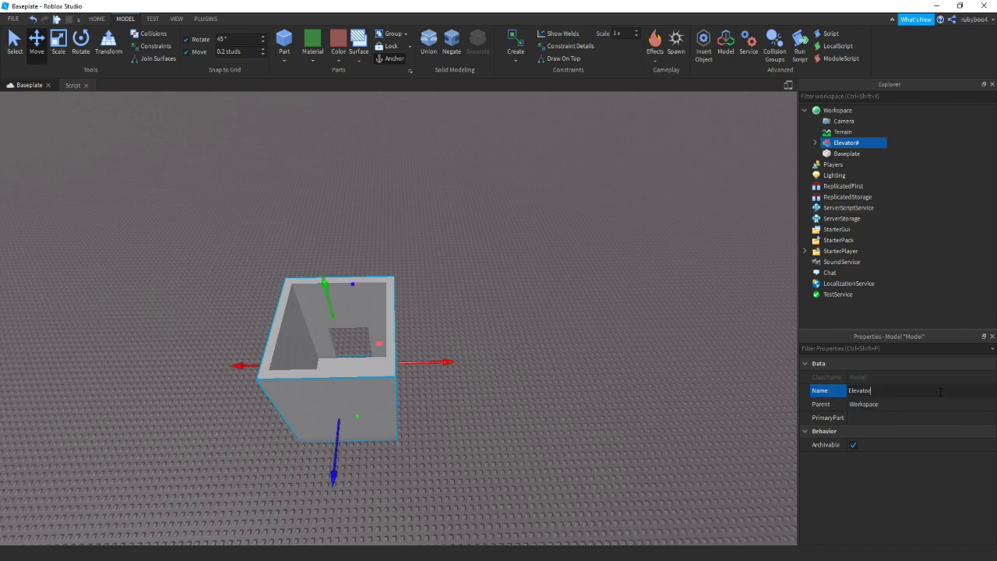
Step: Confirm the Elevator name and set LiftFloor to script.Parent.Parent.LiftFloor
key("Return")
left_click(72, 85)
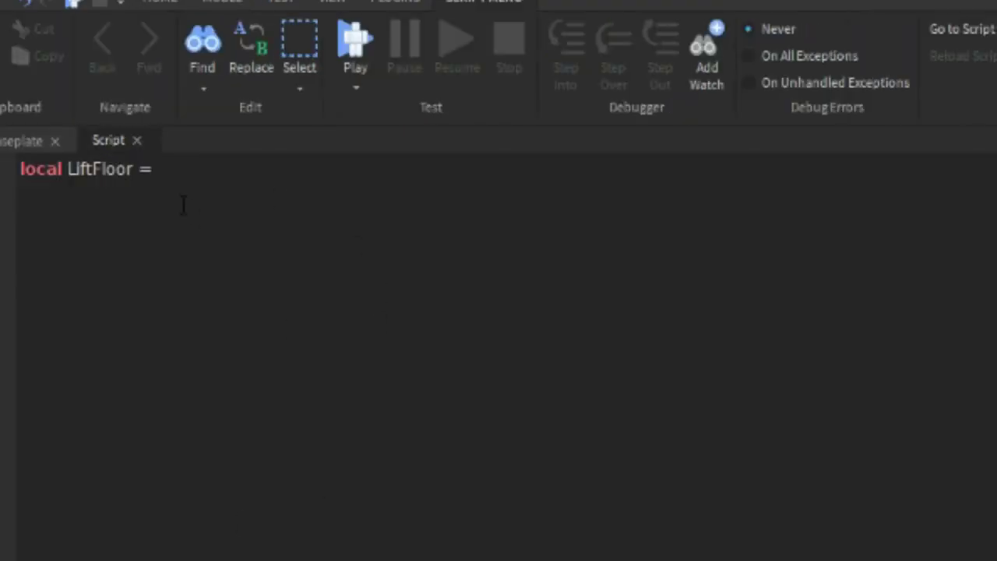
type("script.Parent.Parent.")
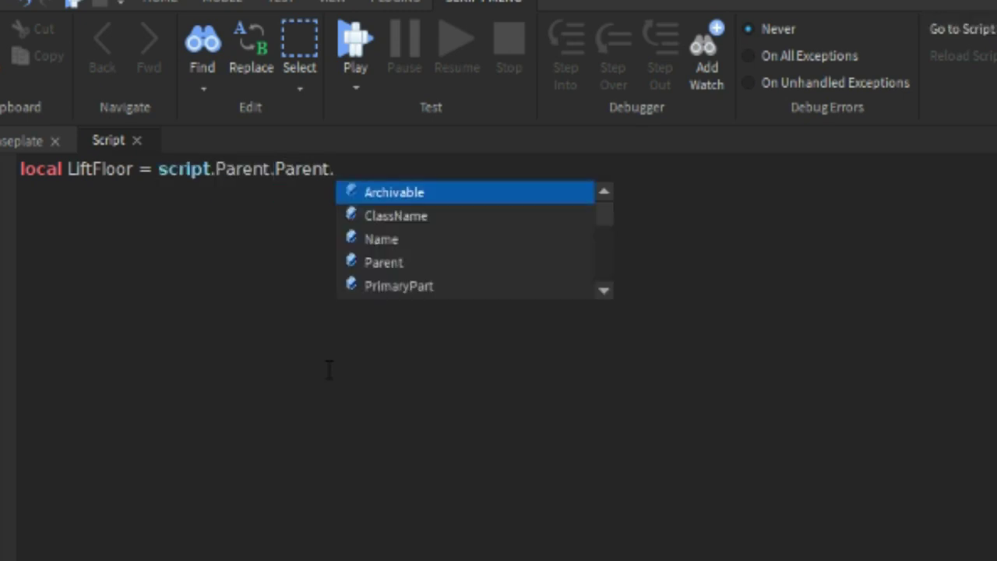
type("LiftFloor")
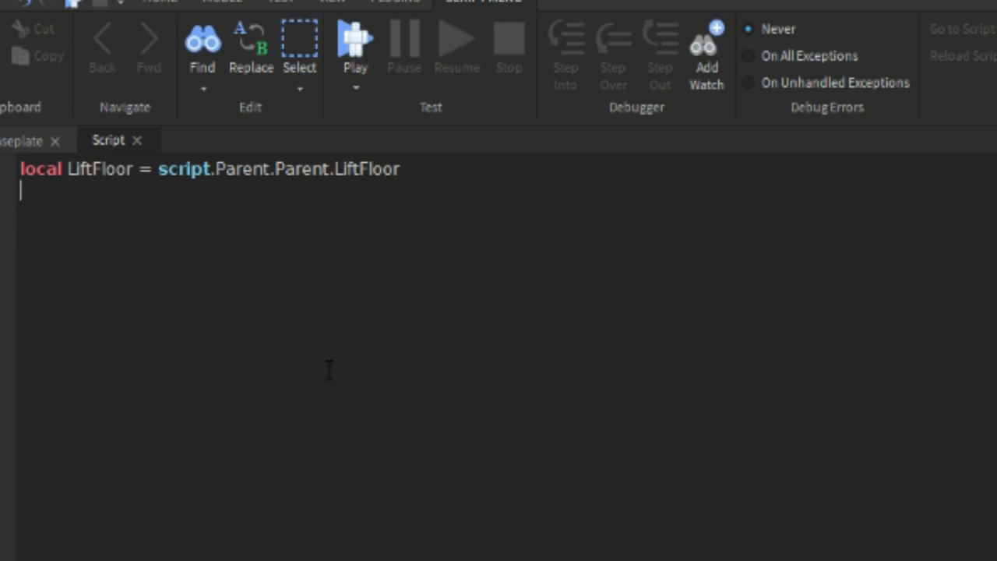
Step: Add a TweenService variable via game:GetService("TweenService")
key("Return")
type("local ")
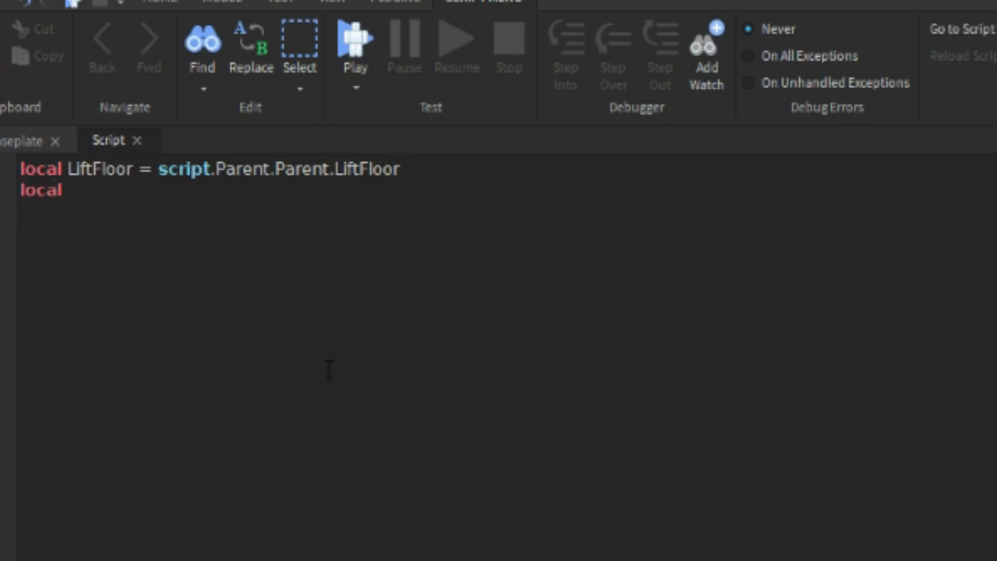
type("Tww")
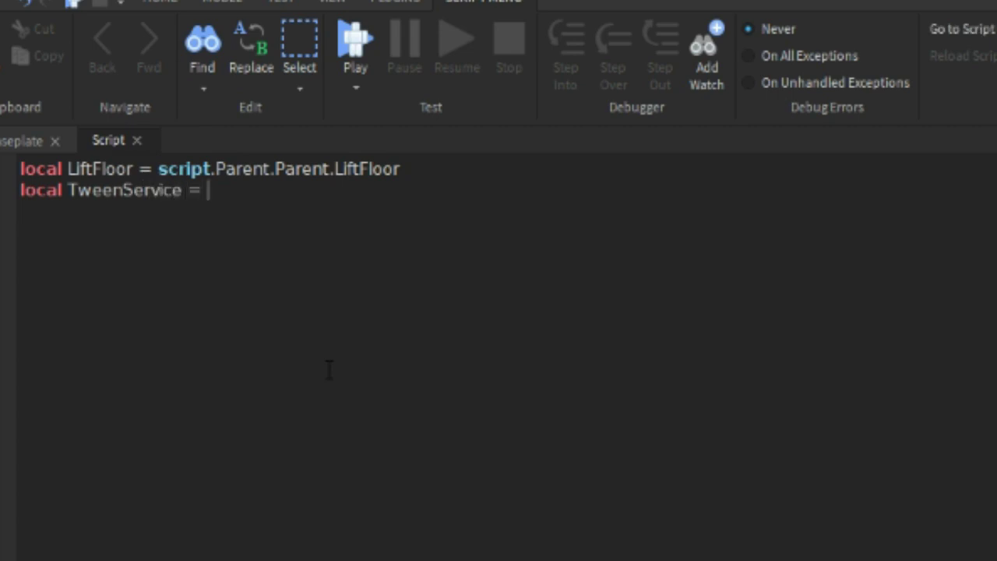
type("game")
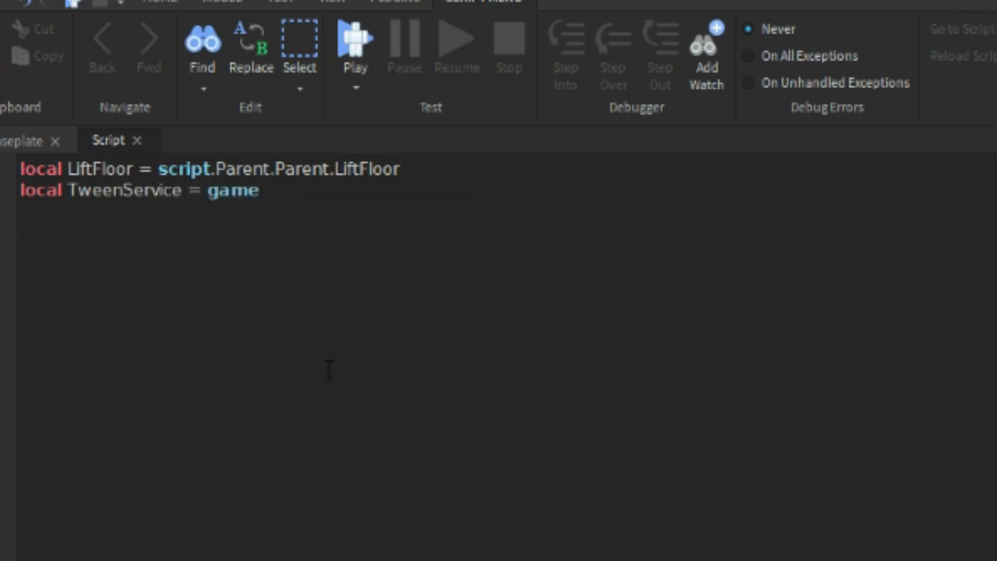
type(":Get")
key("Tab")
type("\"Tw")
key("Tab")
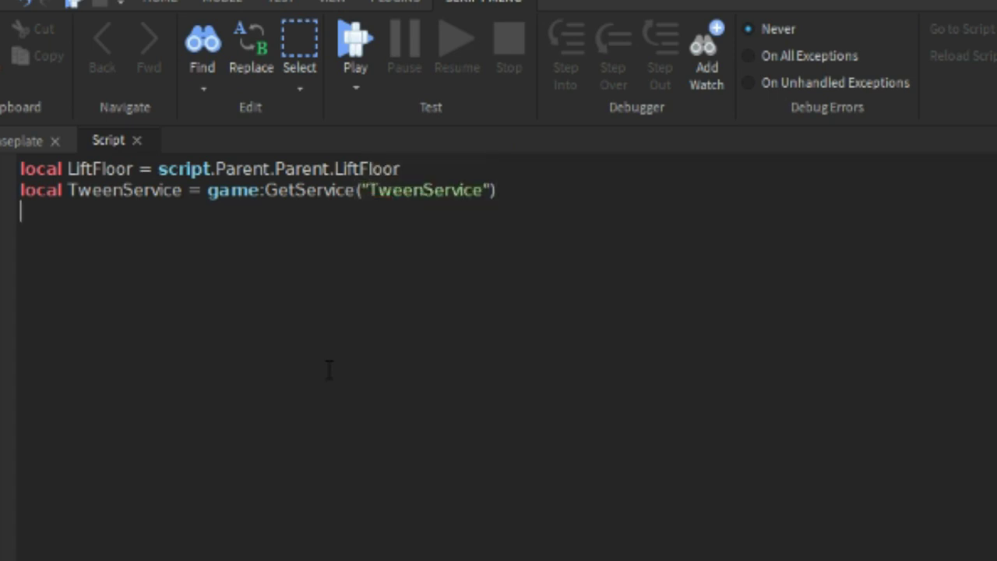
Step: Begin the line local TweenStyle = TweenInfo
type("local tw")
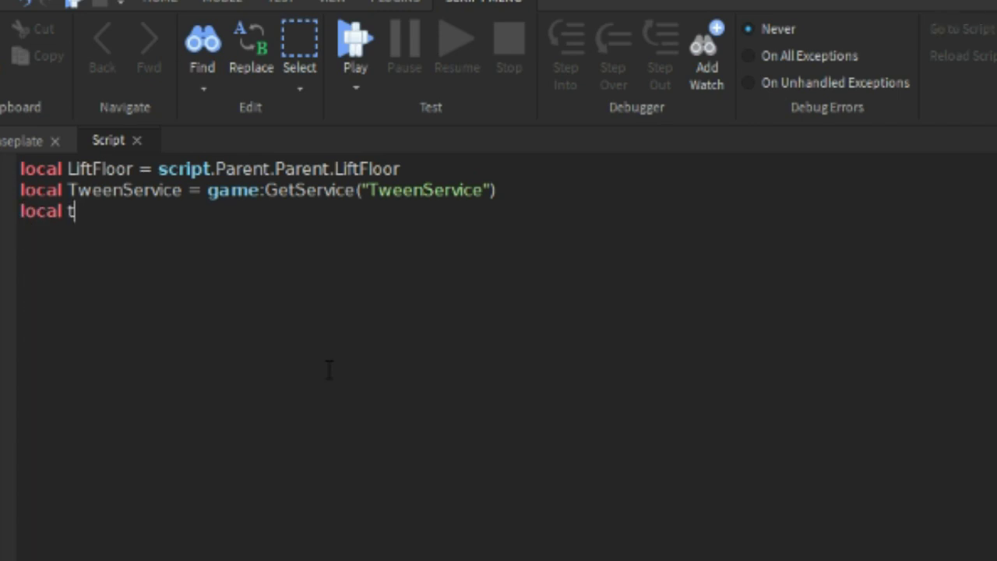
key("BackSpace")
key("BackSpace")
type("Tween")
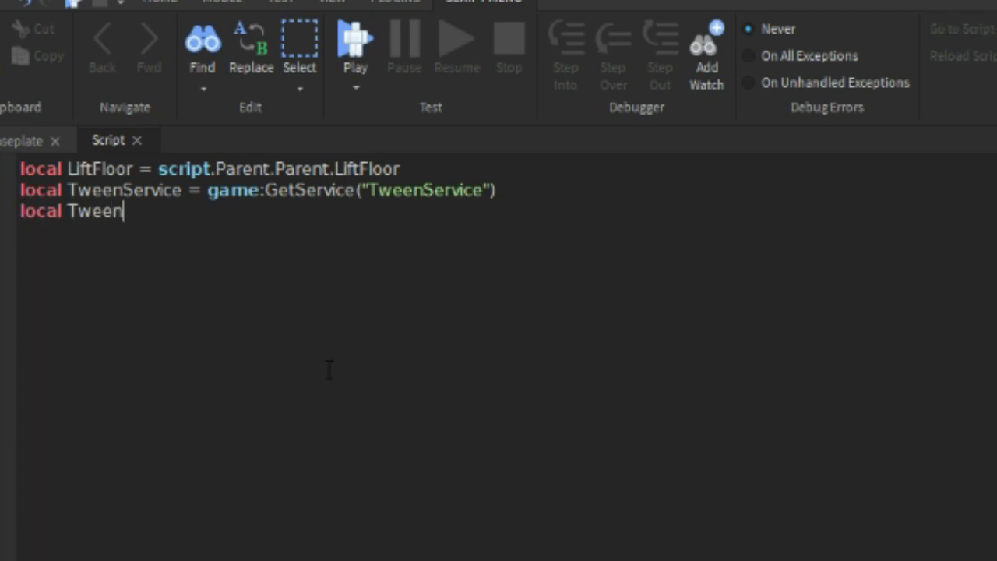
type("Style")
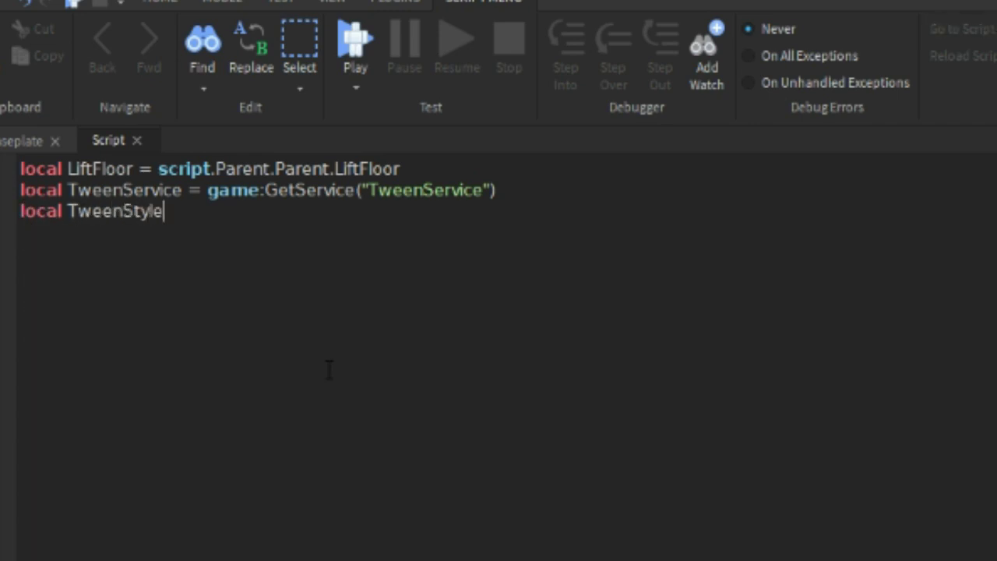
type(" =")
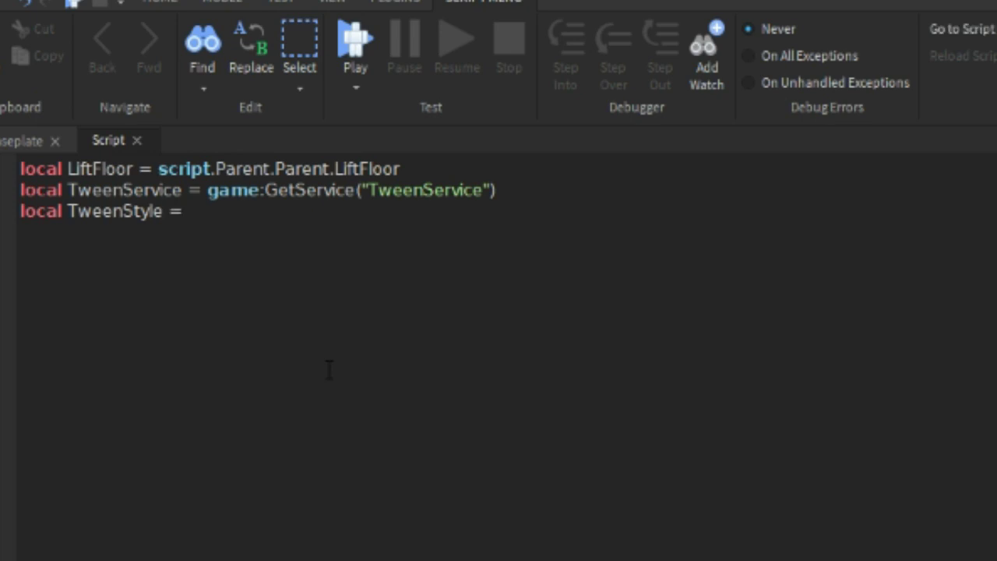
type(" T")
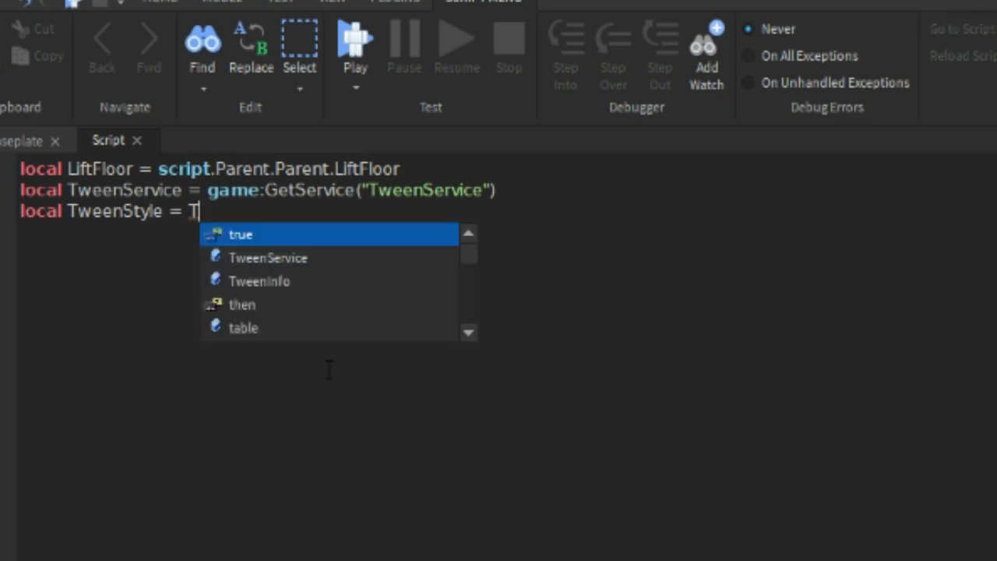
key("Down")
key("Down")
key("Return")
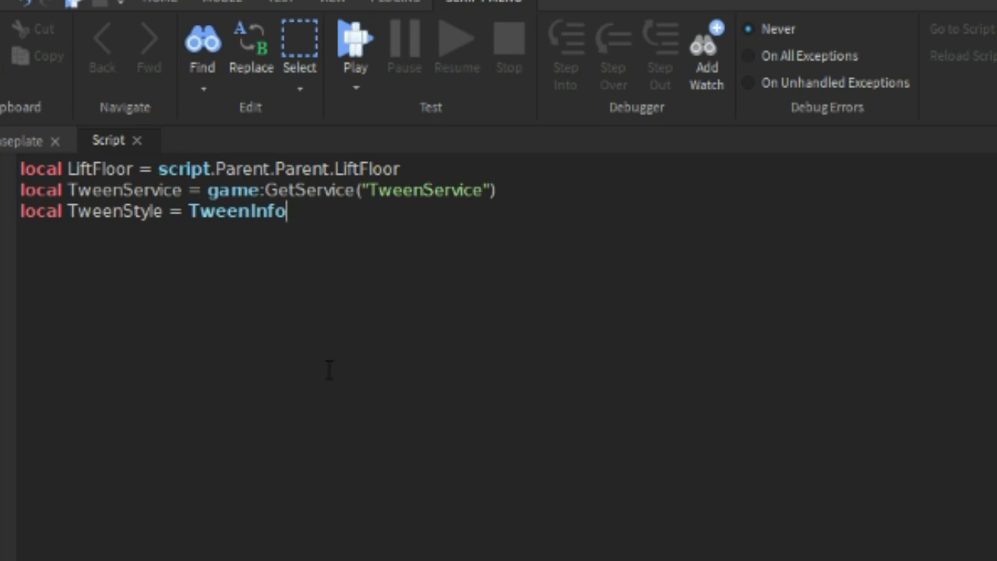
Step: Start TweenInfo.new with a 0.5 duration and Enum.EasingStyle.Linear
type(".new(0.5, Enum.")
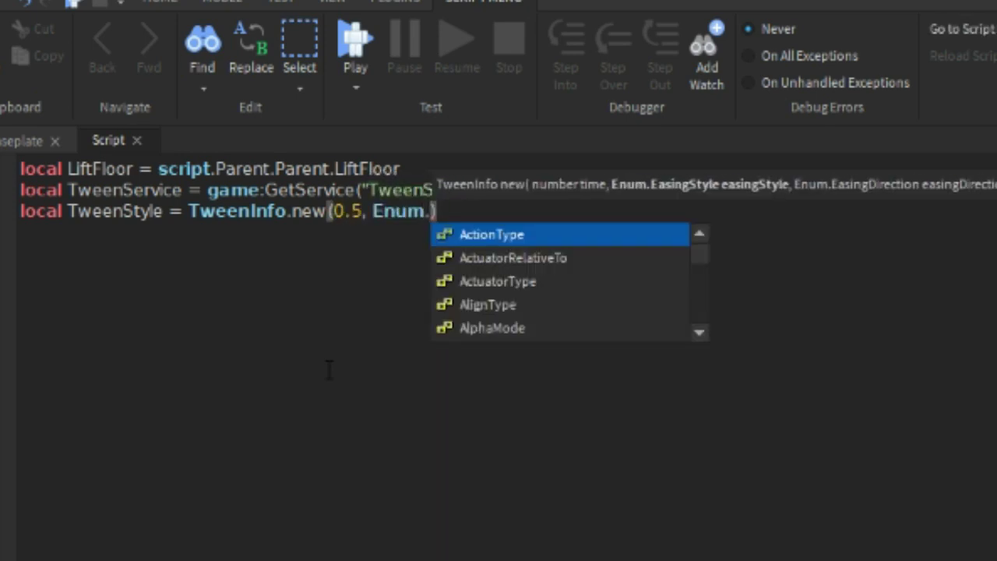
type("Ea")
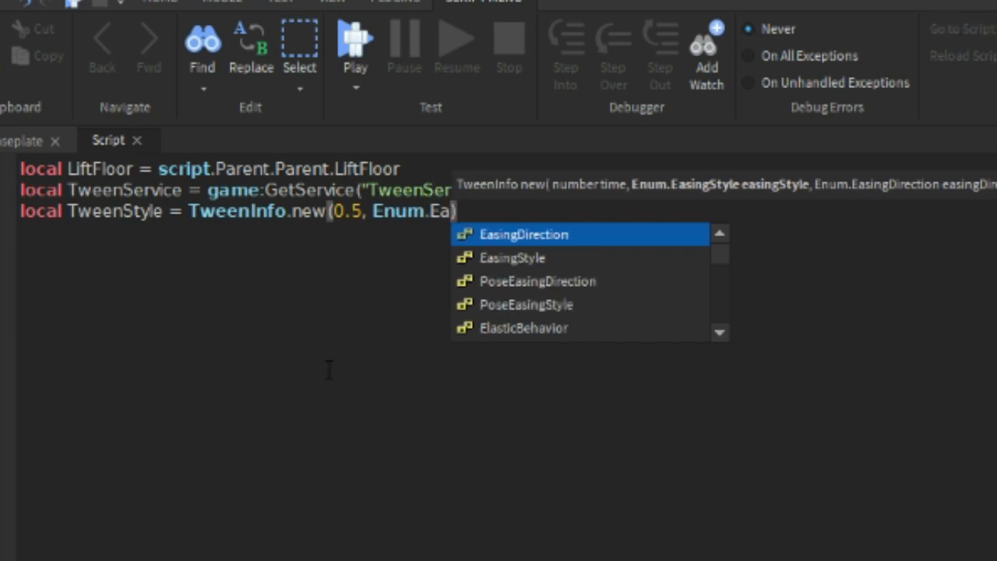
key("Down")
key("Return")
type(".")
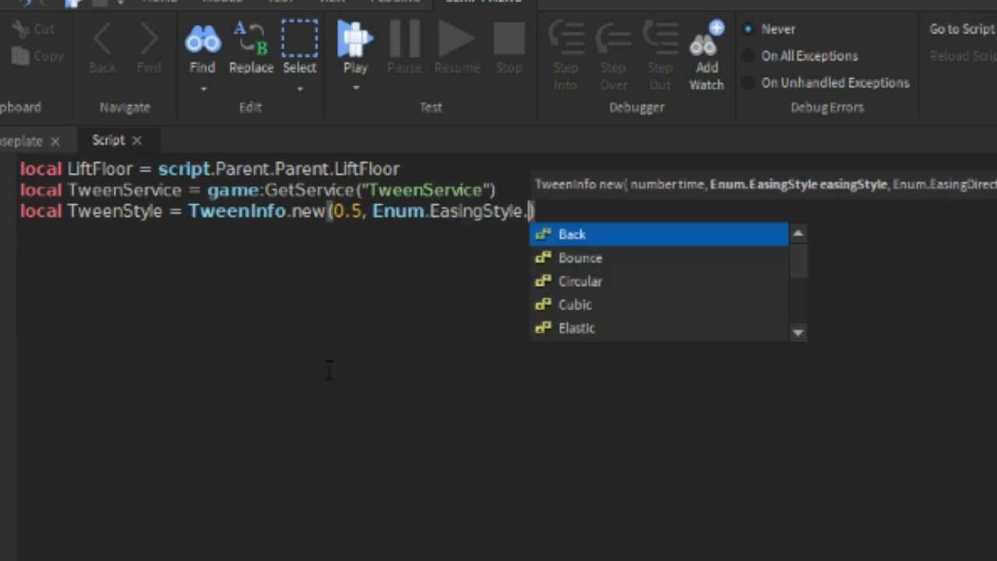
type("L")
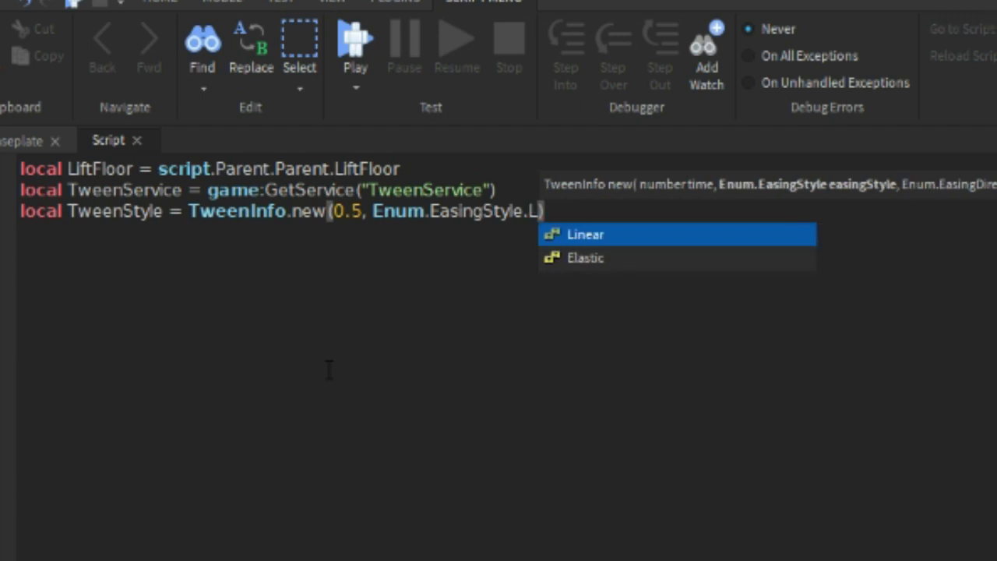
key("Return")
Step: Finish the arguments with Enum.EasingDirection.Out, 0, false, 0
type(", En")
key("Return")
type(".Ea")
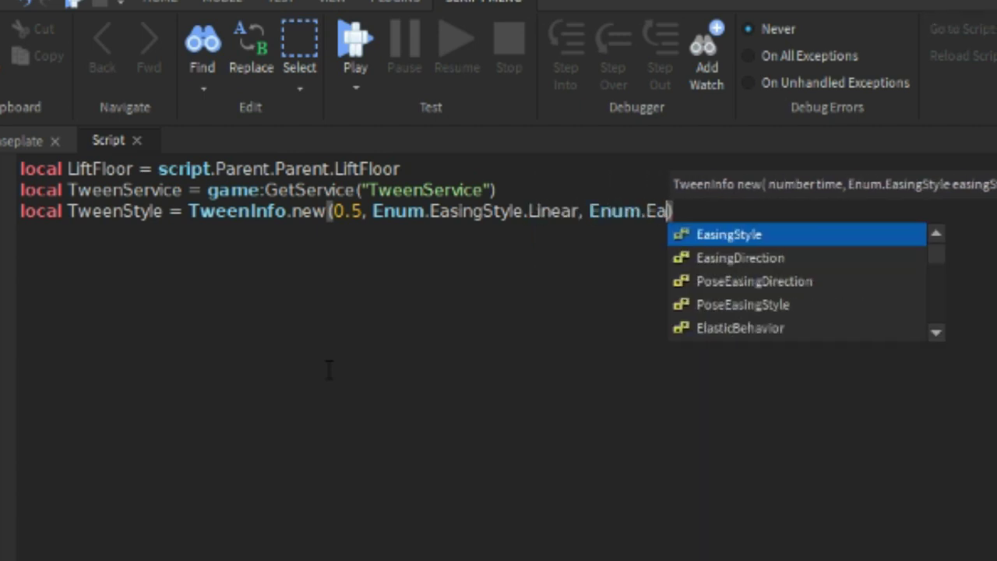
key("Down")
key("Return")
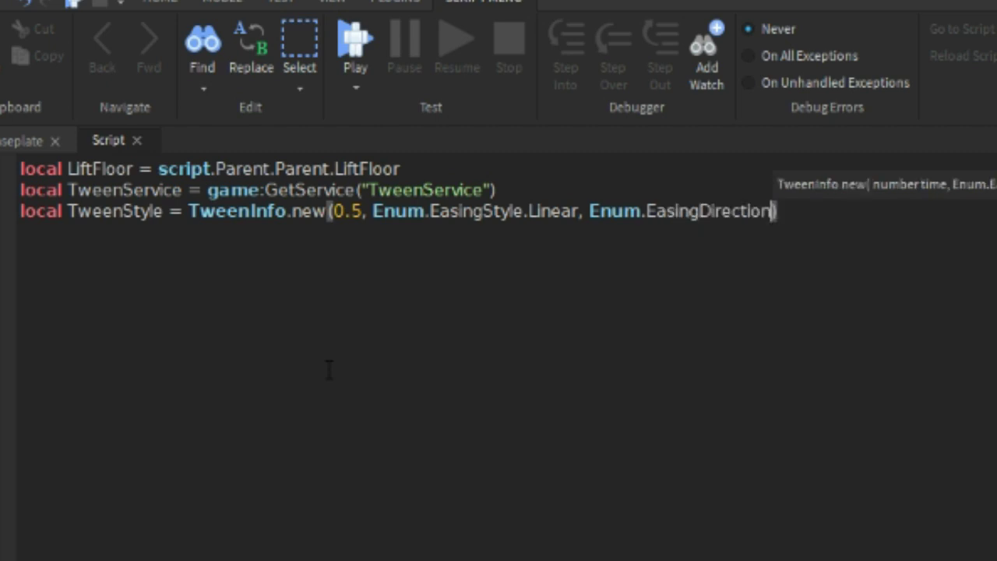
type(".Ou")
key("Return")
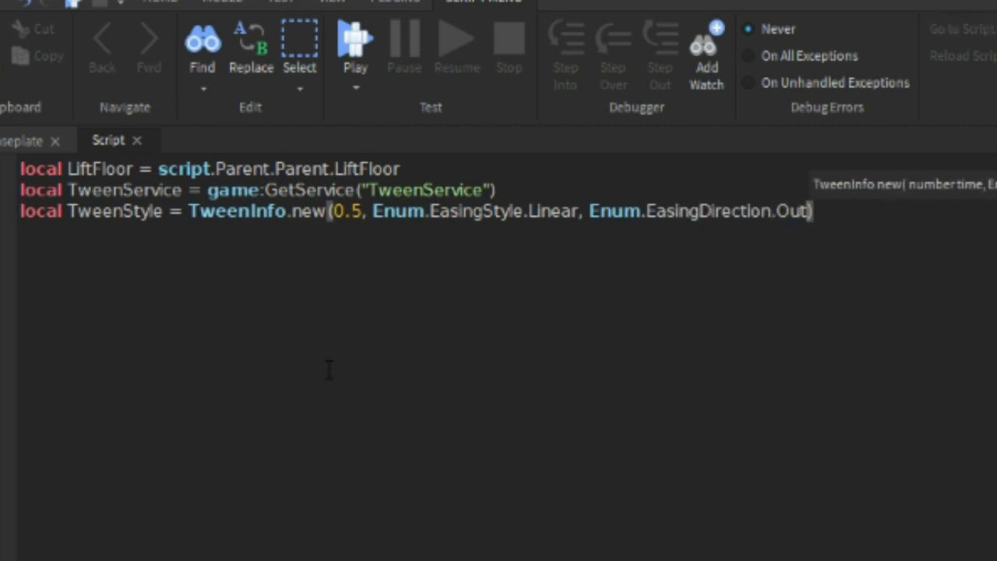
type(",")
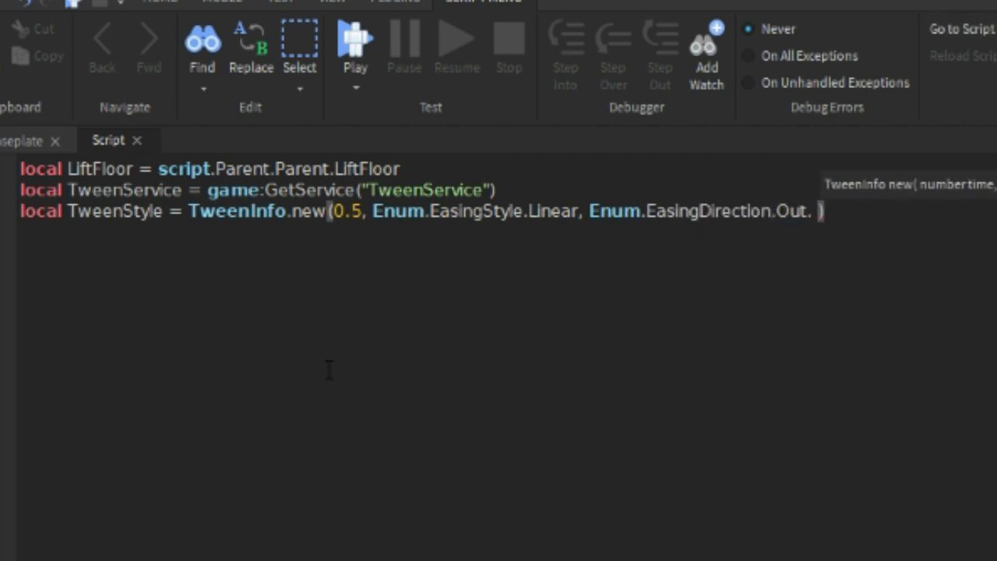
key("BackSpace")
key("BackSpace")
type(", 0, ")
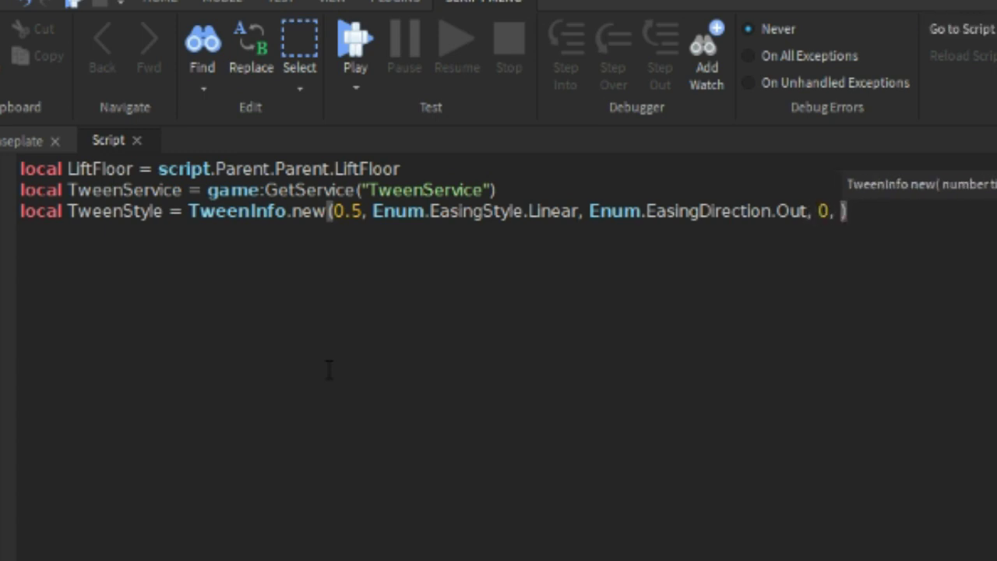
type("false, 0")
left_click(246, 261)
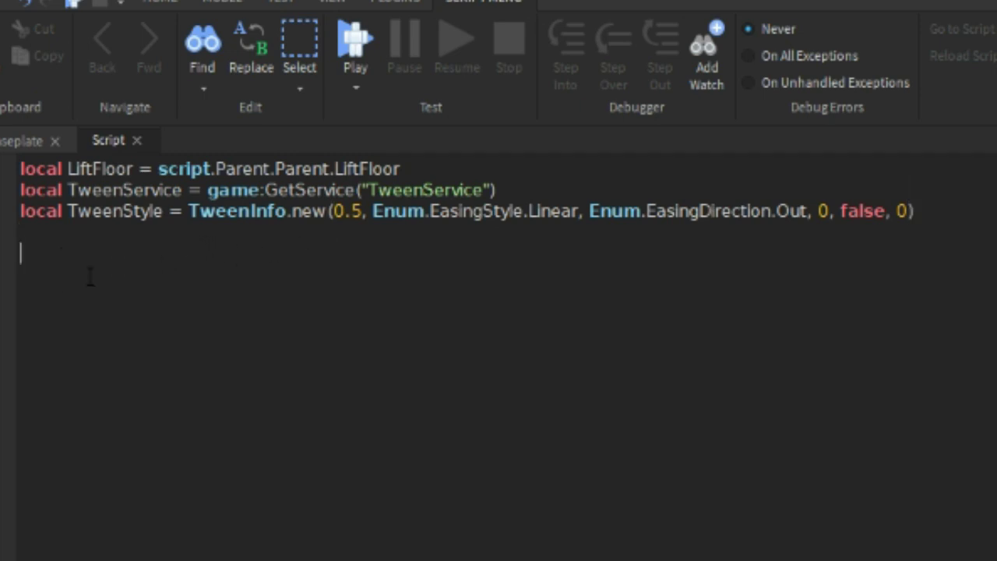
Step: Write local LiftPositionUp = {CFrame = CFrame.new()} with no position values yet
type("local ")
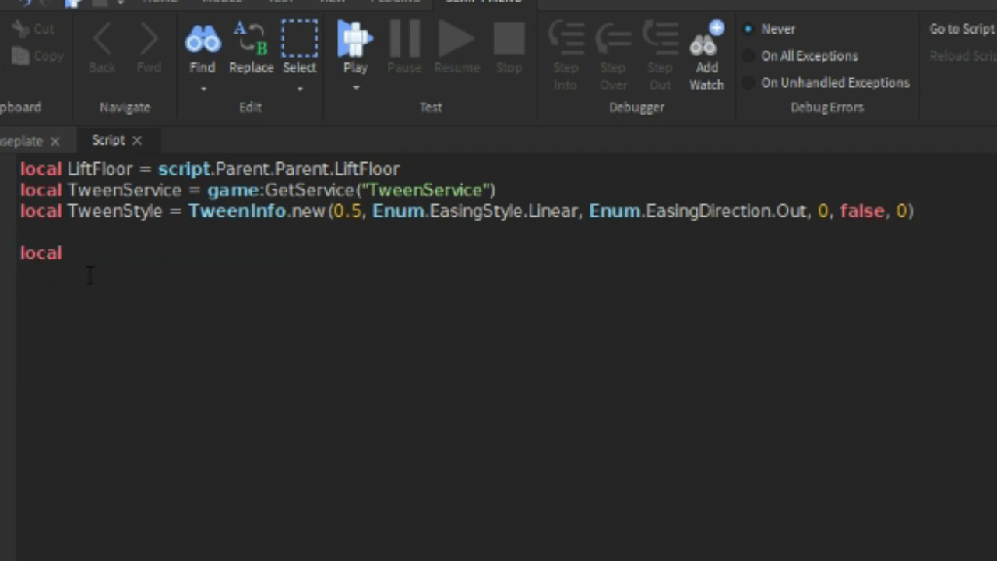
type("LiftPos")
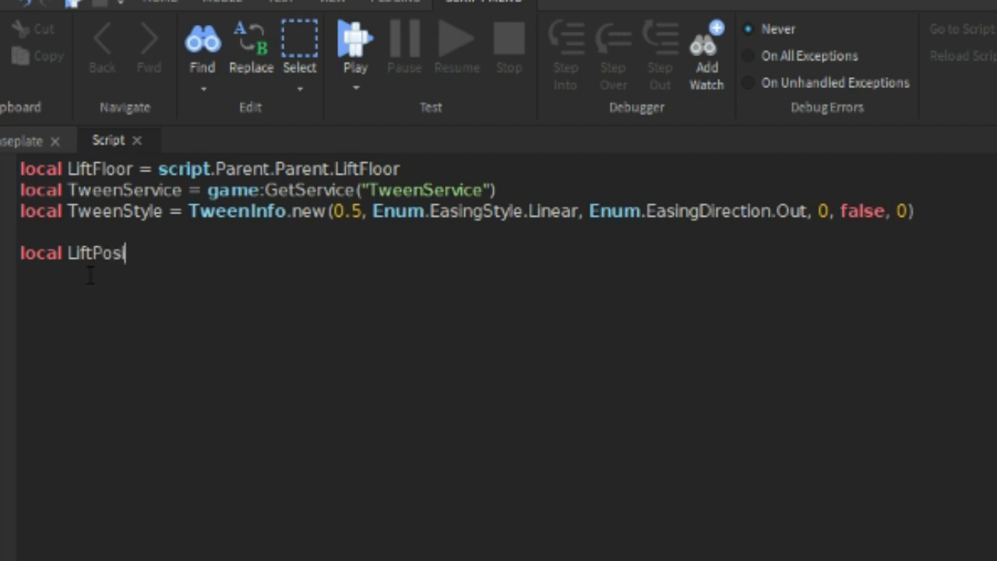
type("itionU")
key("BackSpace")
type("Up ")
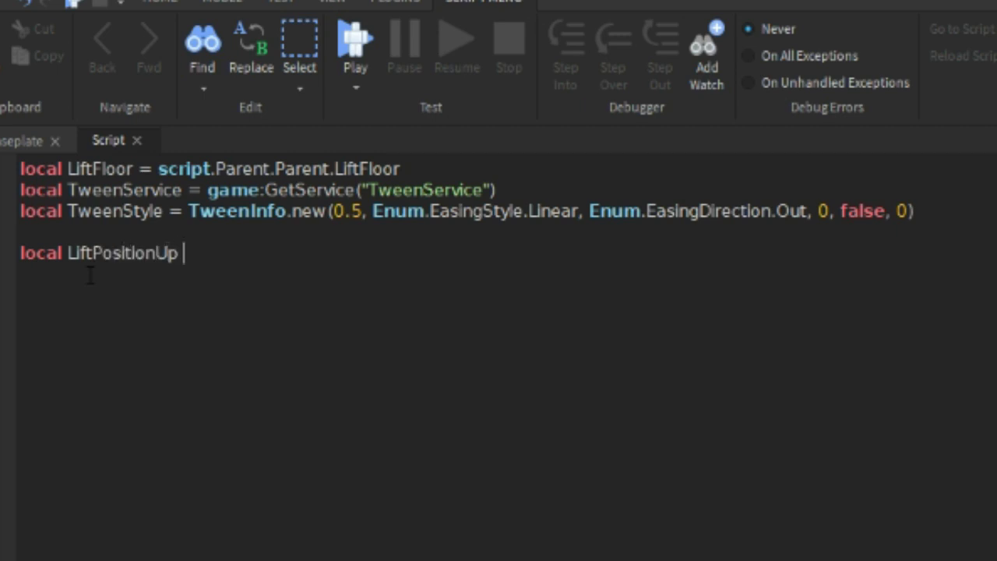
type("= ")
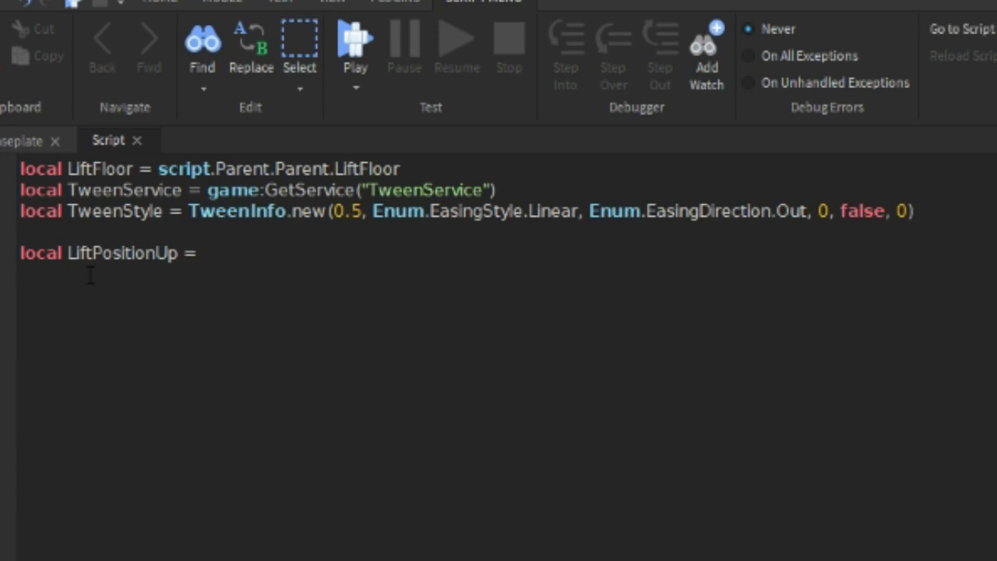
type("{CFrame = C")
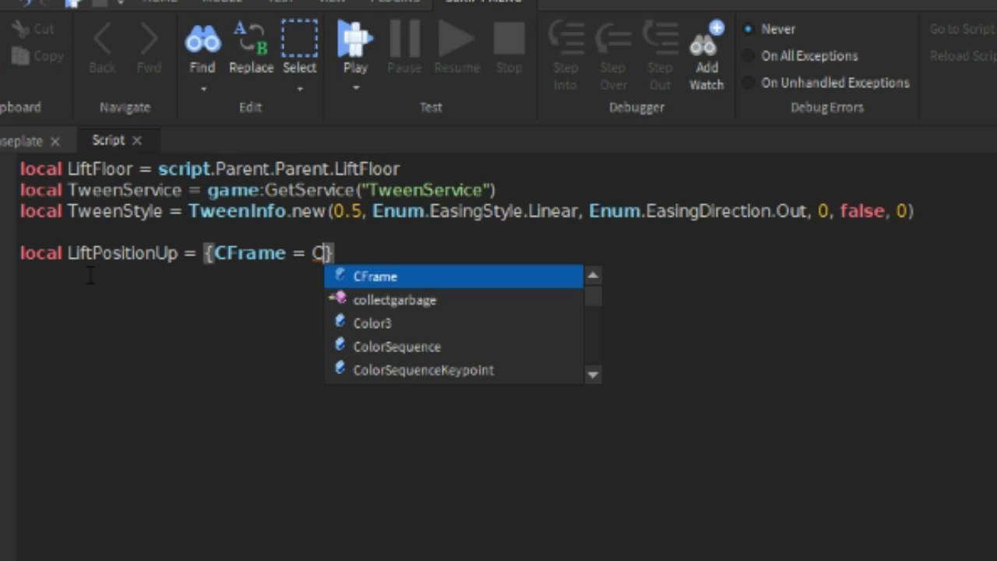
key("Tab")
type(".")
key("Tab")
key("BackSpace")
key("BackSpace")
key("BackSpace")
key("BackSpace")
key("BackSpace")
key("BackSpace")
key("BackSpace")
key("BackSpace")
type("new")
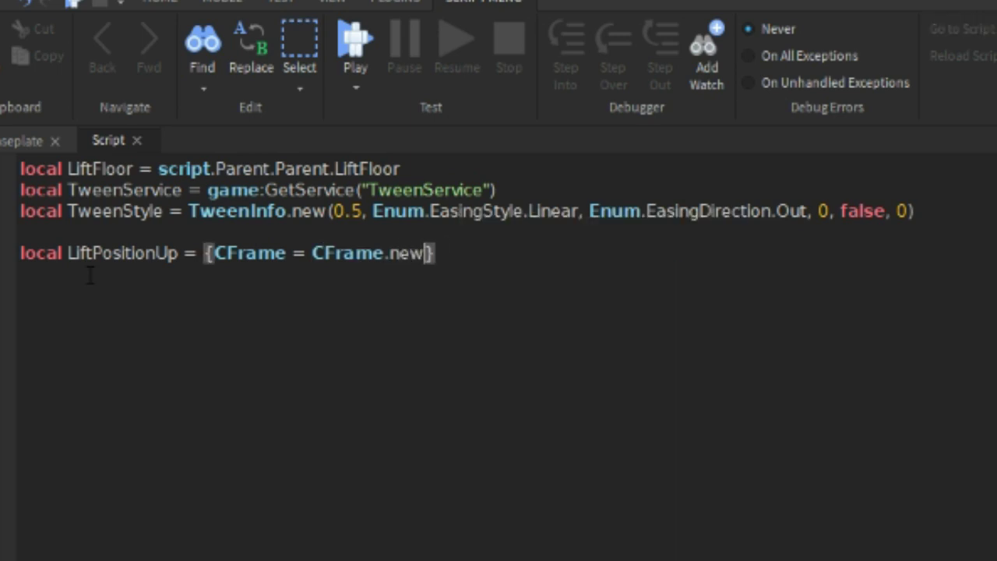
type("(")
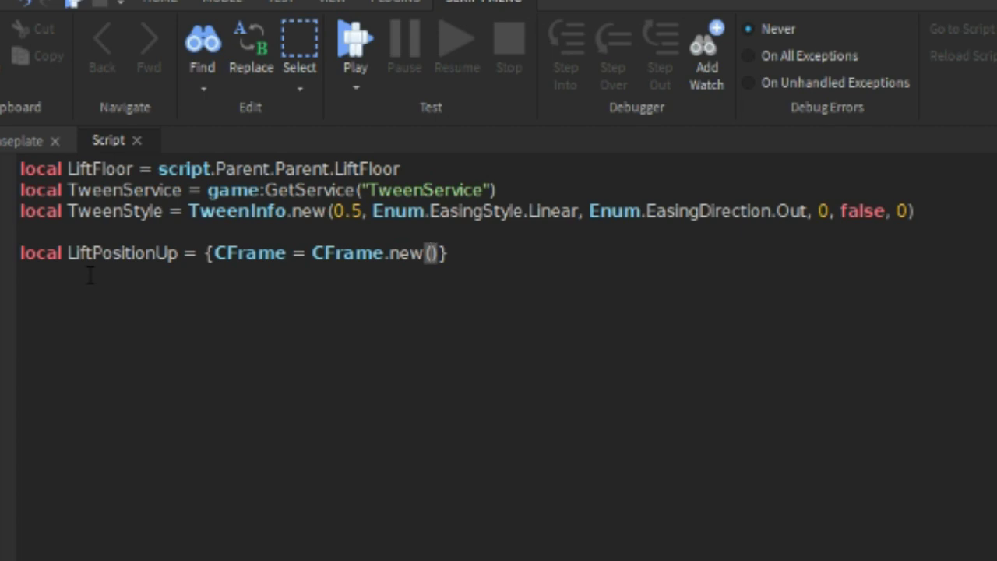
Step: Raise LiftFloor to the top, copy its Position -3, 17.5, 21, then undo the move
left_click(31, 140)
scroll(345, 330, "up", 5)
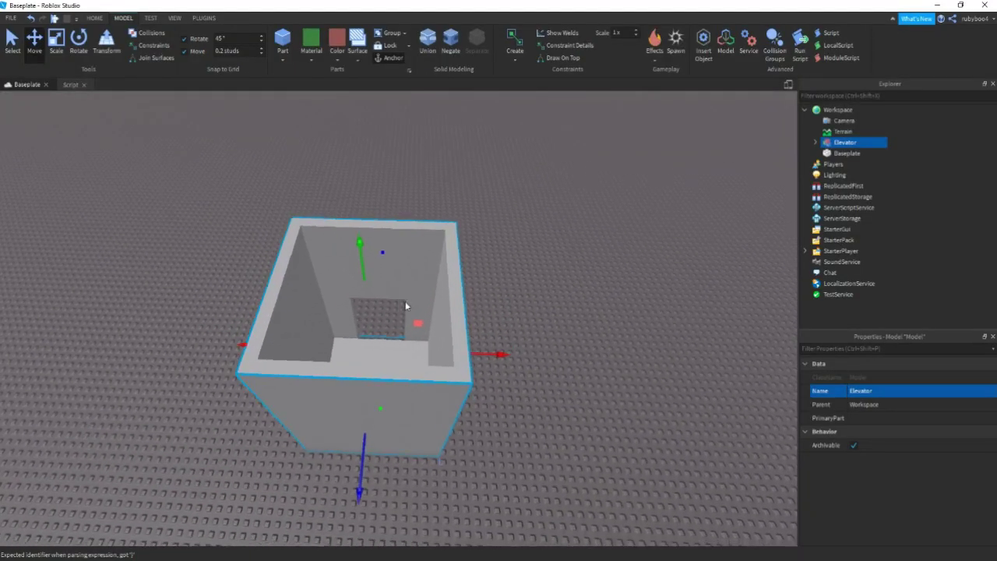
scroll(405, 305, "up", 2)
left_click(367, 349)
left_click_drag(367, 350, 367, 178)
scroll(911, 444, "down", 2)
left_click(926, 472)
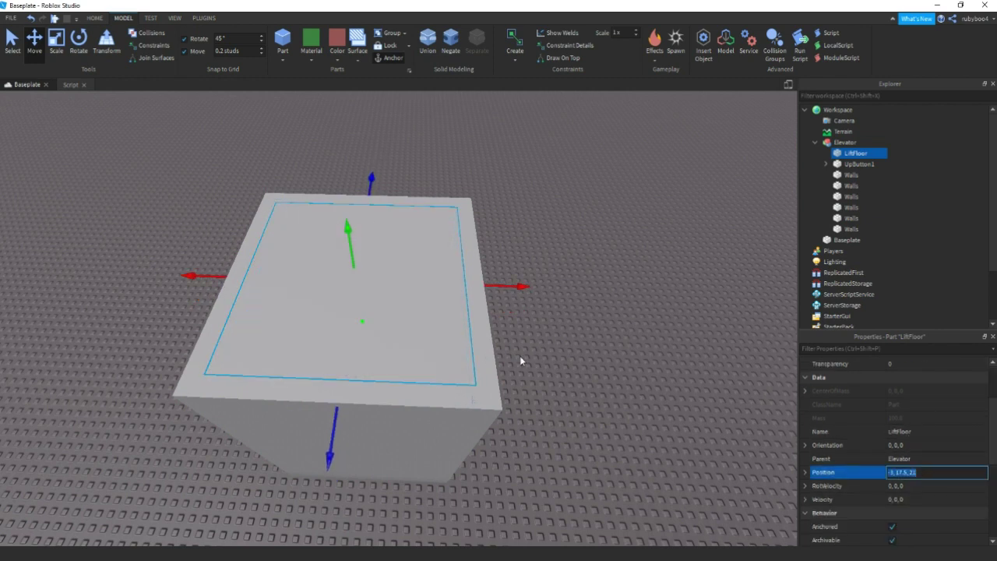
key("ctrl+z")
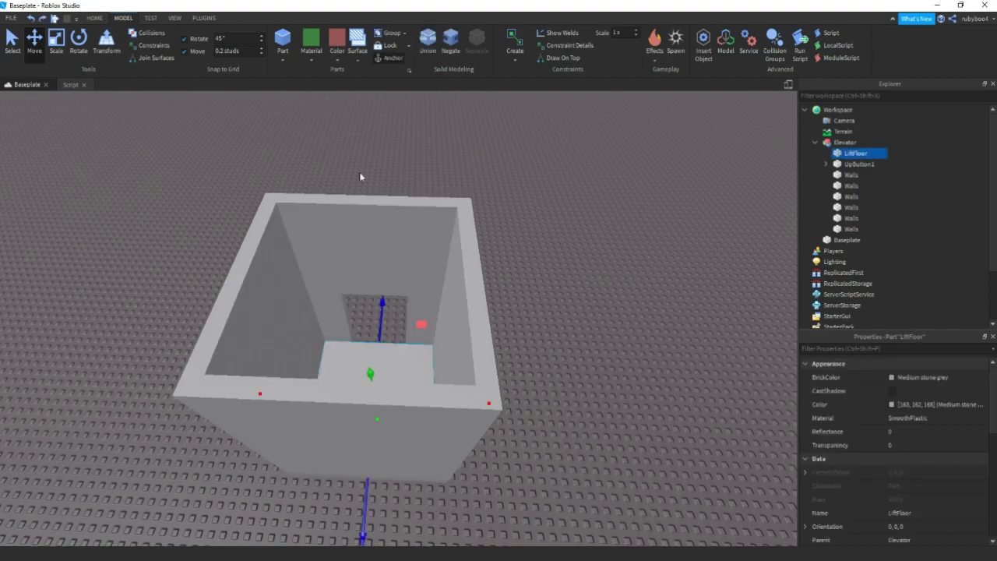
left_click(70, 84)
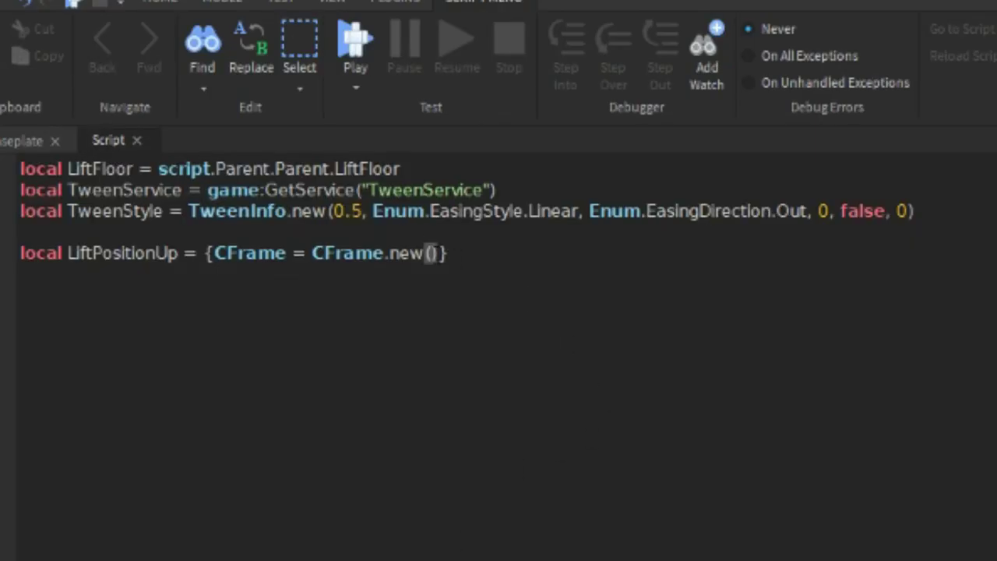
Step: Paste -3, 17.5, 21 into LiftPositionUp and begin TweenFloorUp = TweenService:Create(LiftFloor
type("-3, 17.5, 21")
left_click(586, 247)
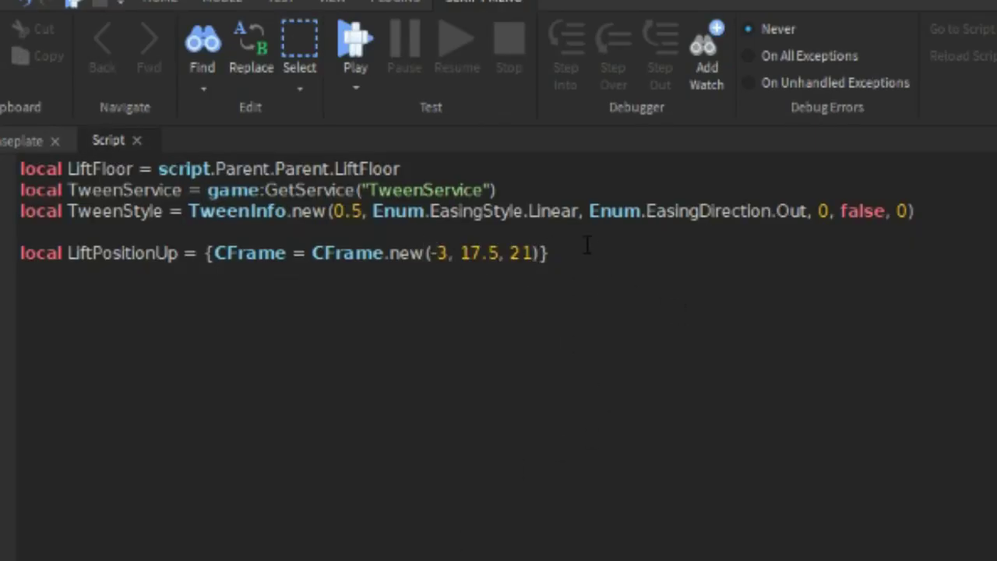
key("Return")
type("local Tween")
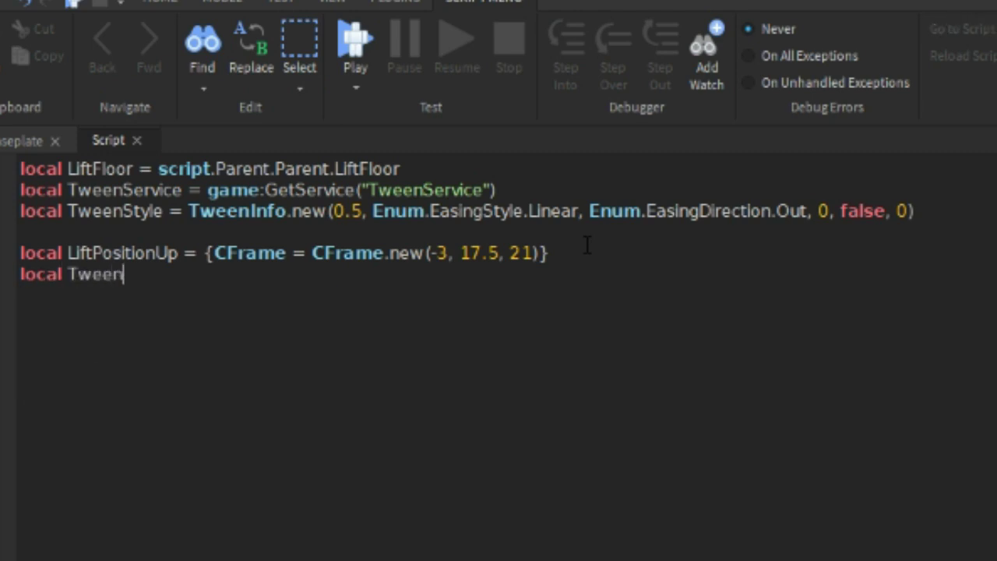
type("FloorUp = ")
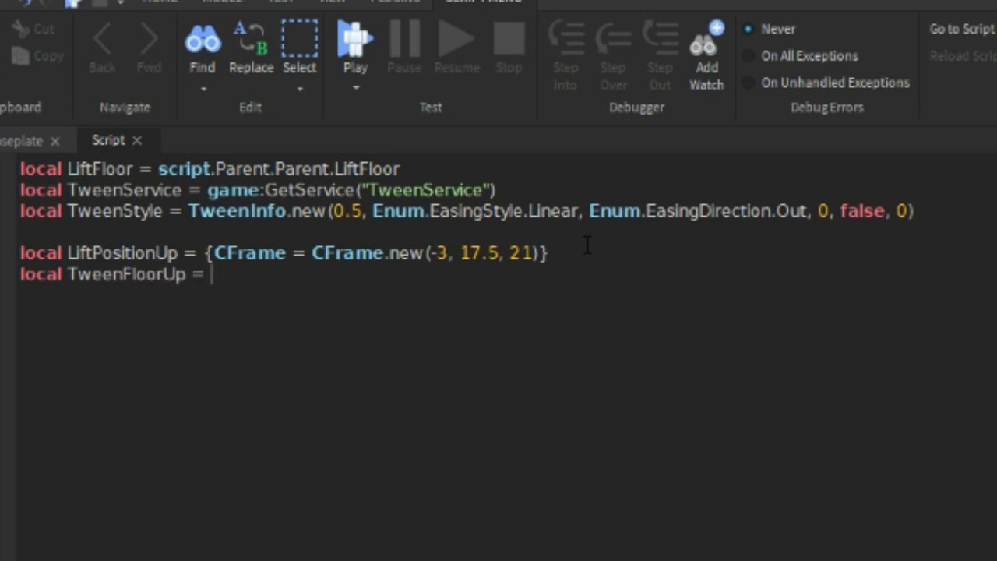
type("TweenService")
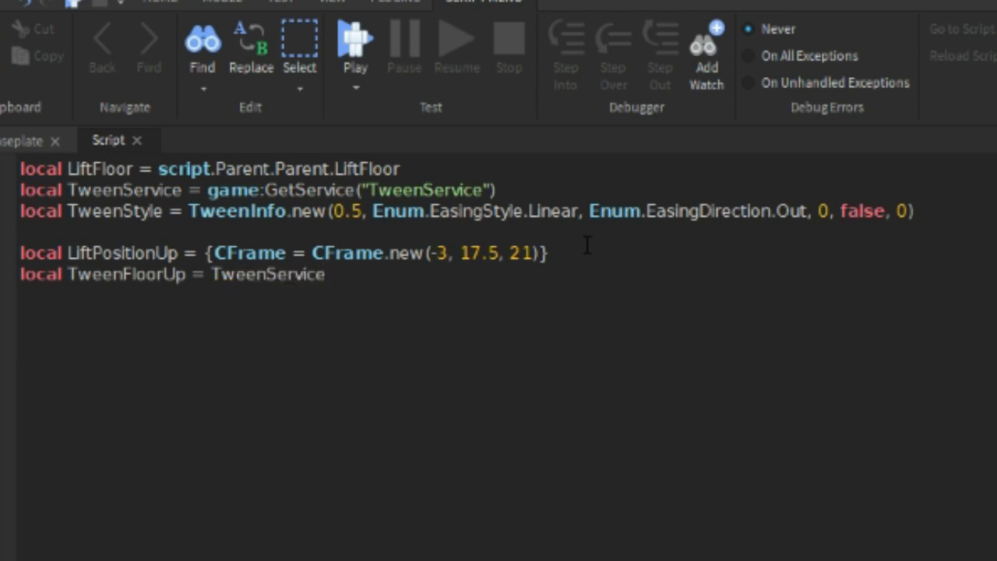
type(":Create()")
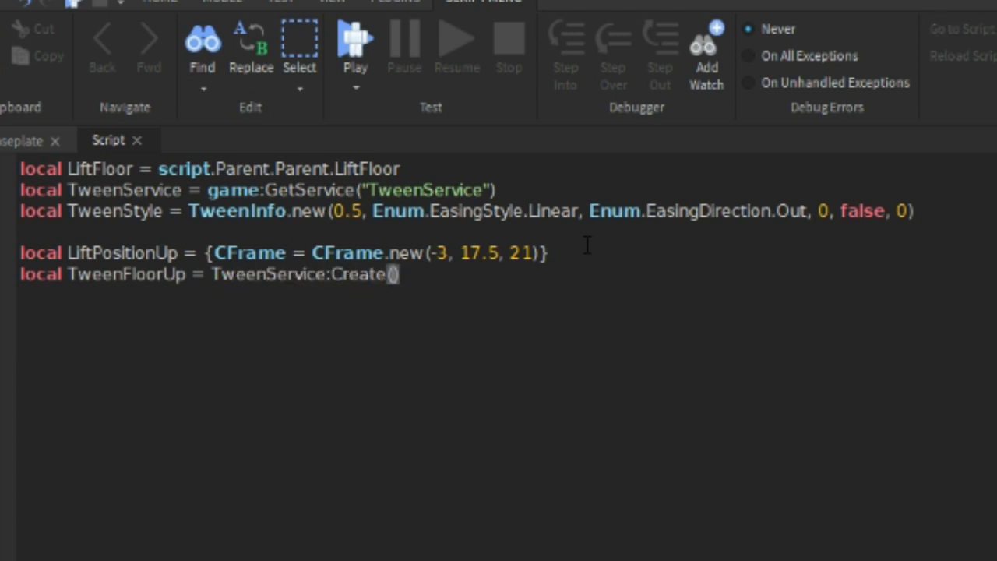
type("LiftFloor")
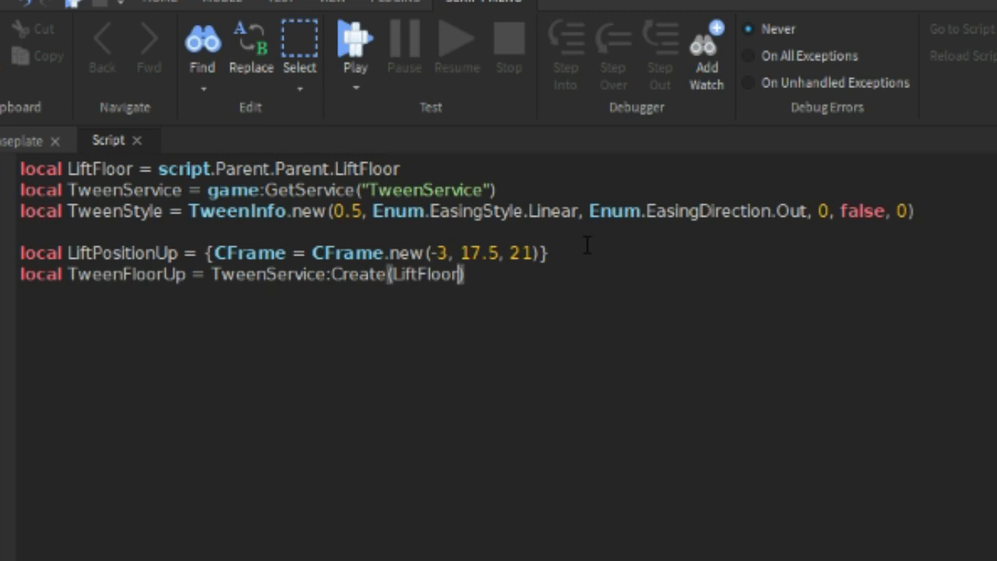
type(",T")
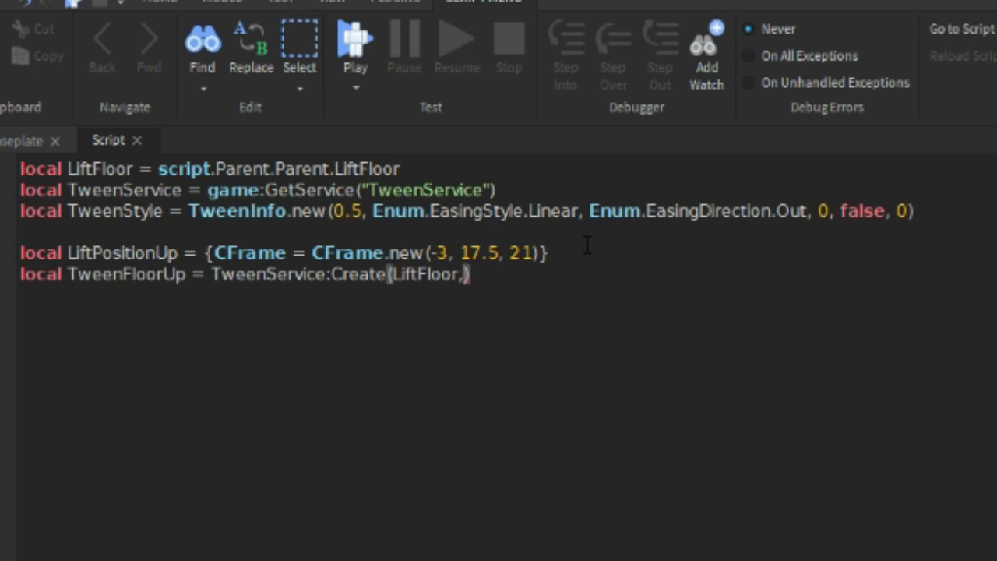
Step: Pass TweenStyle and LiftPositionUp as TweenFloorUp's remaining arguments
key("Down")
key("Down")
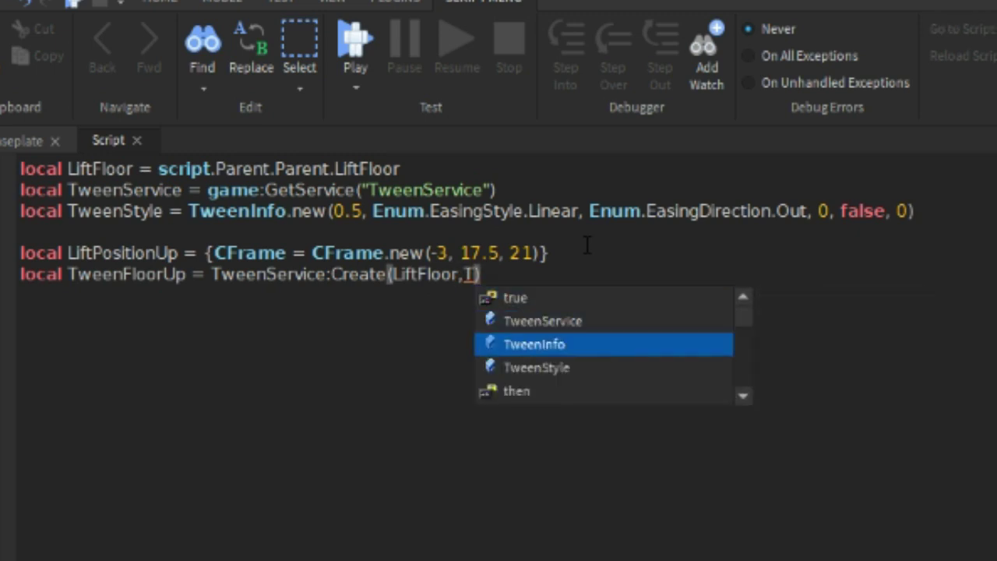
key("Down")
key("Tab")
type(",")
type("{")
key("BackSpace")
type("Lif")
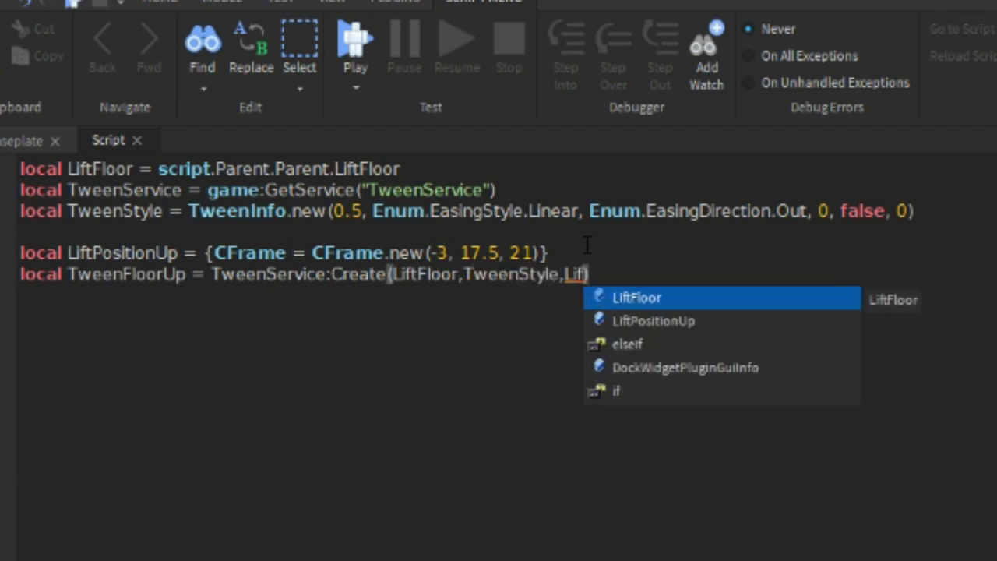
key("Down")
key("Tab")
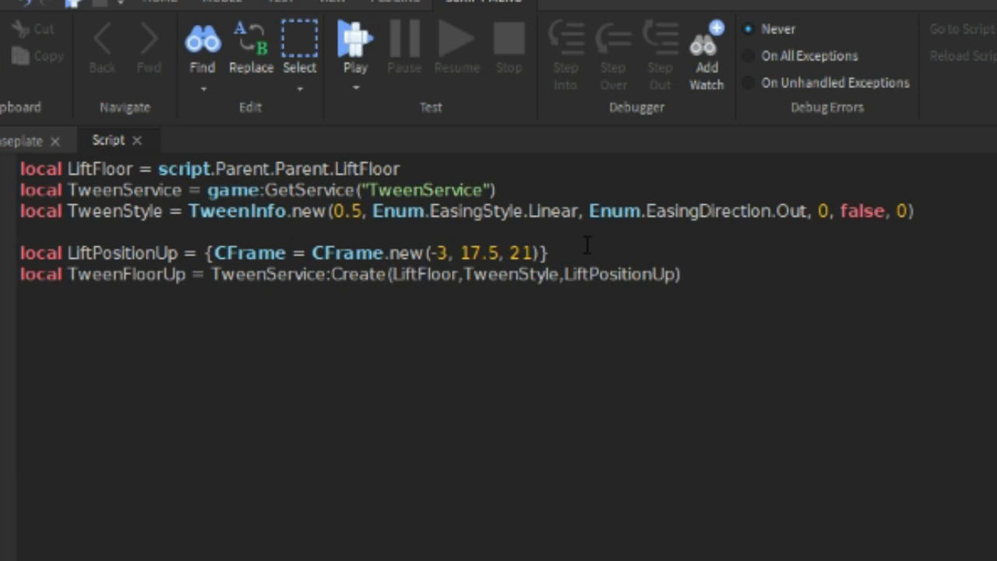
Step: Connect script.Parent.ClickDetector.MouseClick to a function calling TweenFloorUp:Play()
type("s")
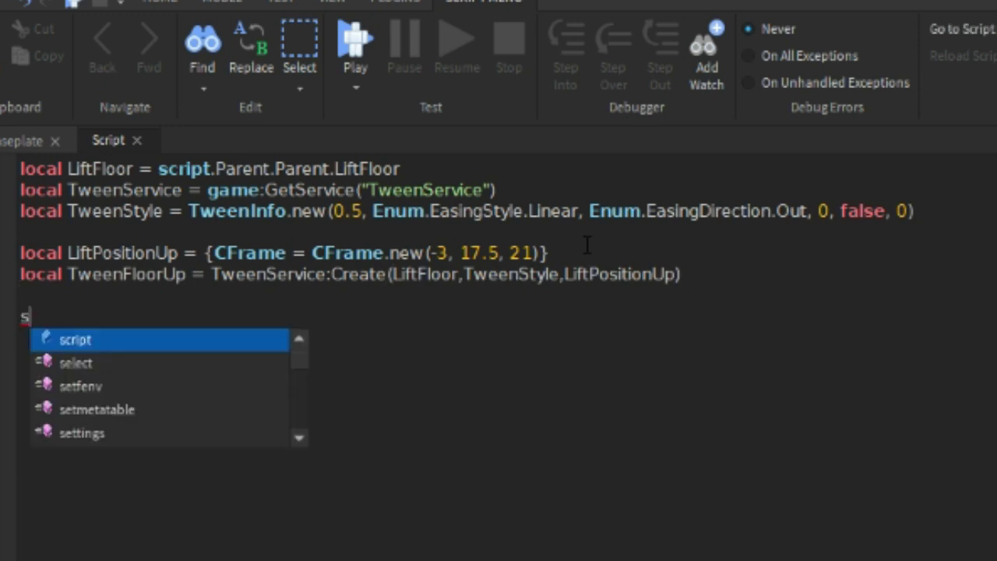
key("Escape")
type("cript")
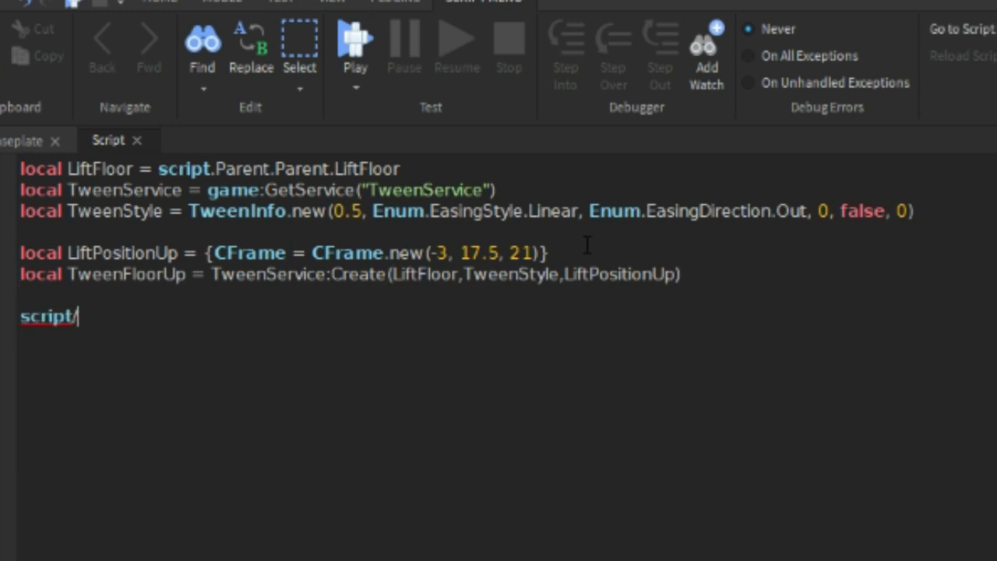
type(".Parent.")
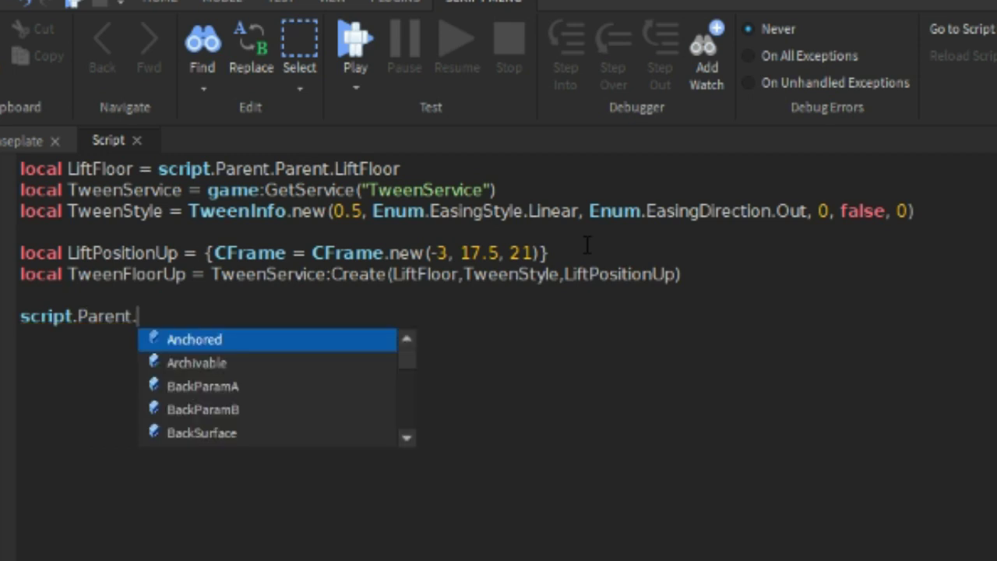
type("ClickDetector.")
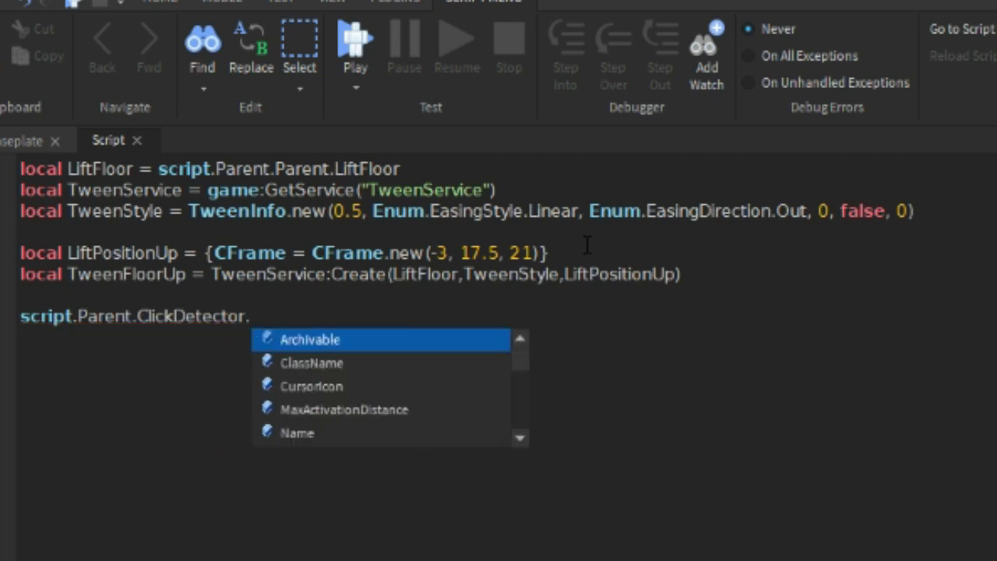
type("MouseClick:C")
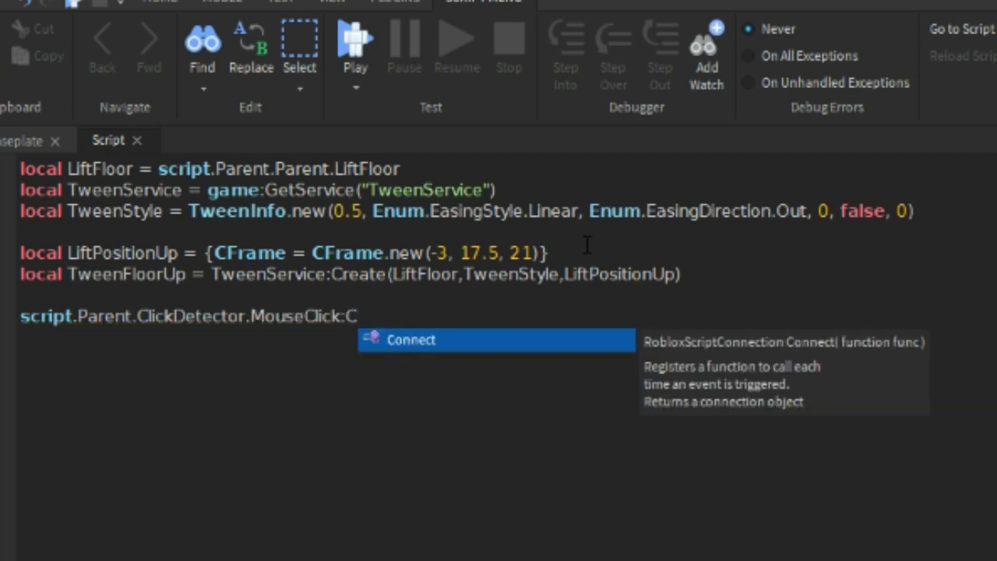
type("onnect(function()")
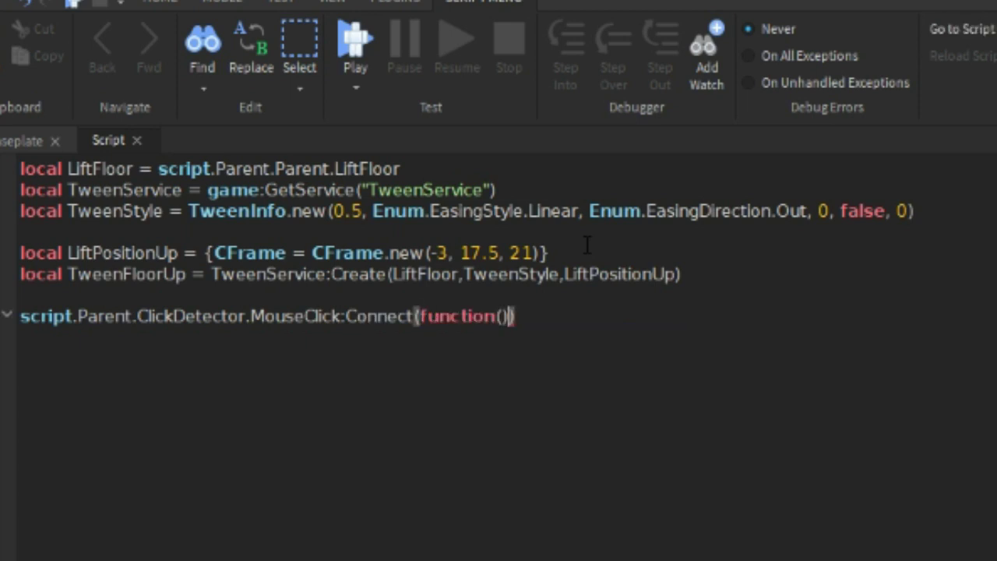
key("Return")
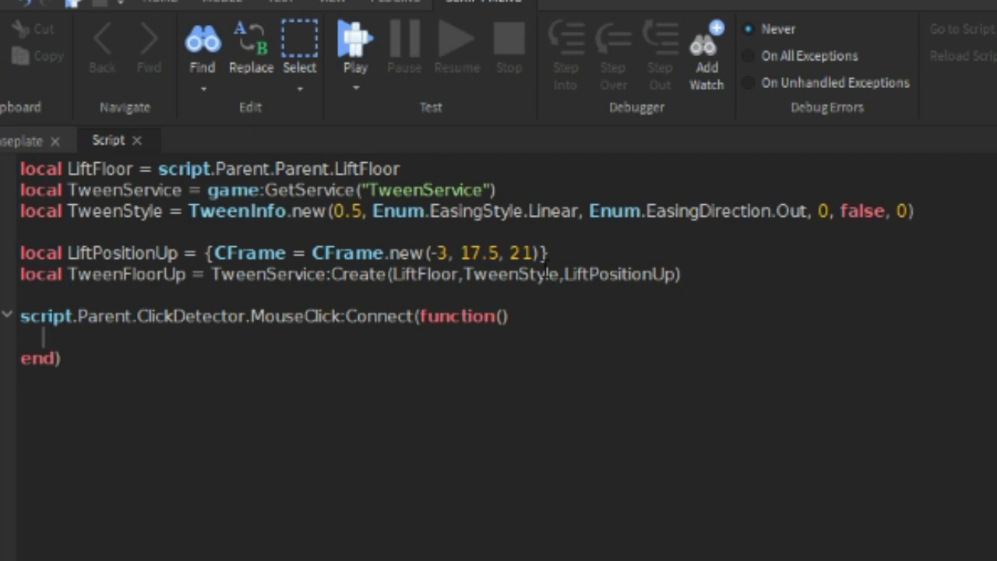
type("Twe")
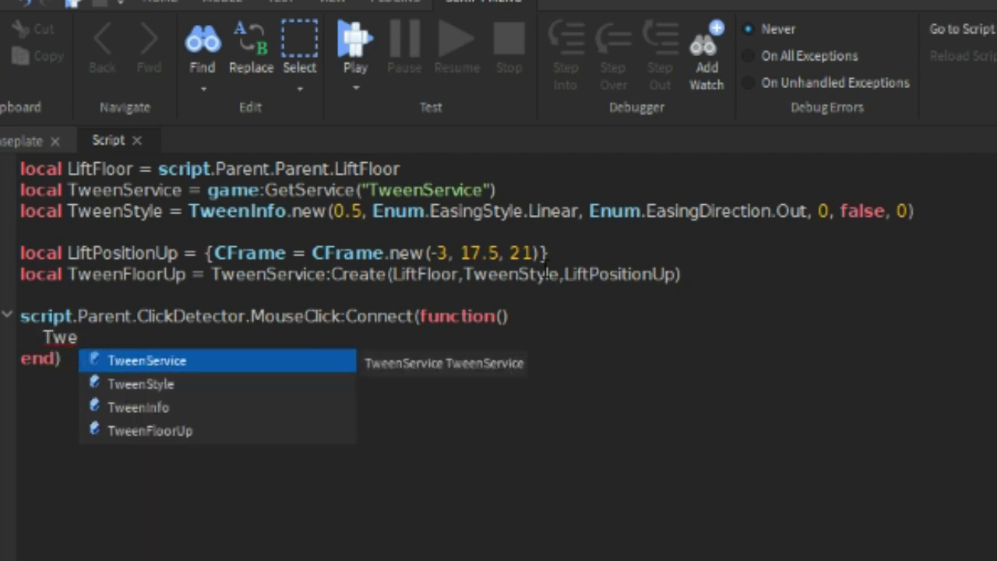
key("Down")
key("Down")
key("Down")
key("Return")
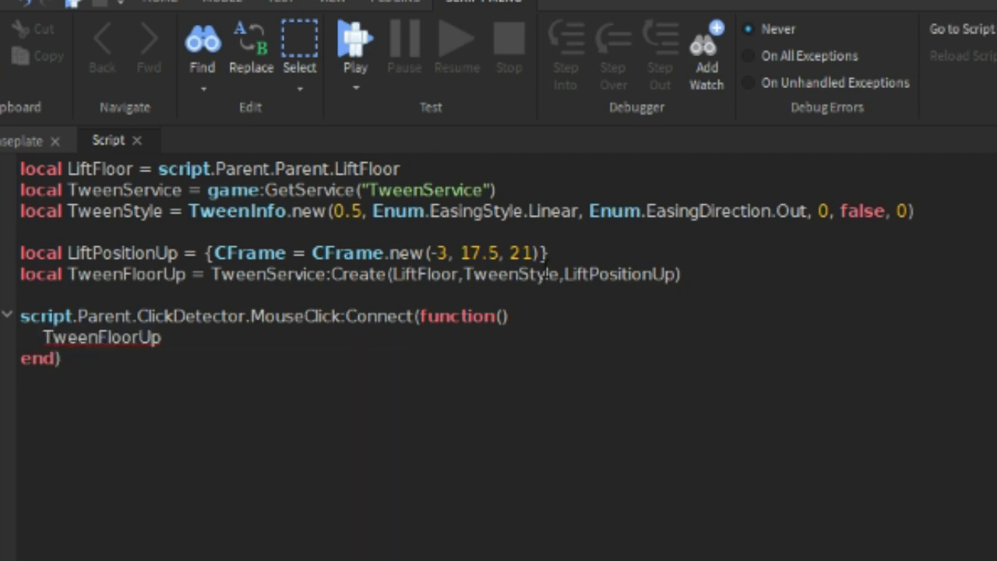
type(":Play()")
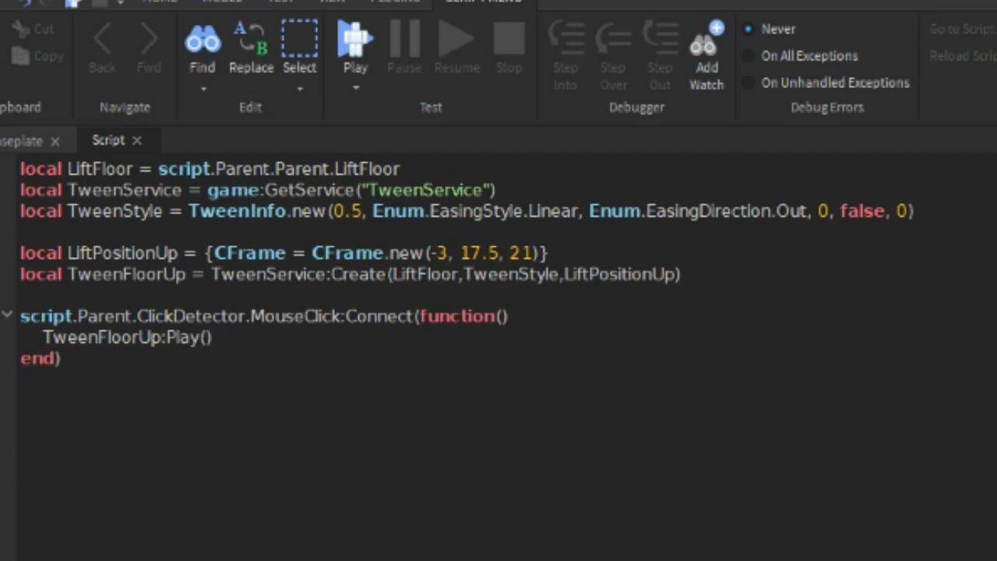
Step: Close the script and start a Play playtest
left_click(136, 140)
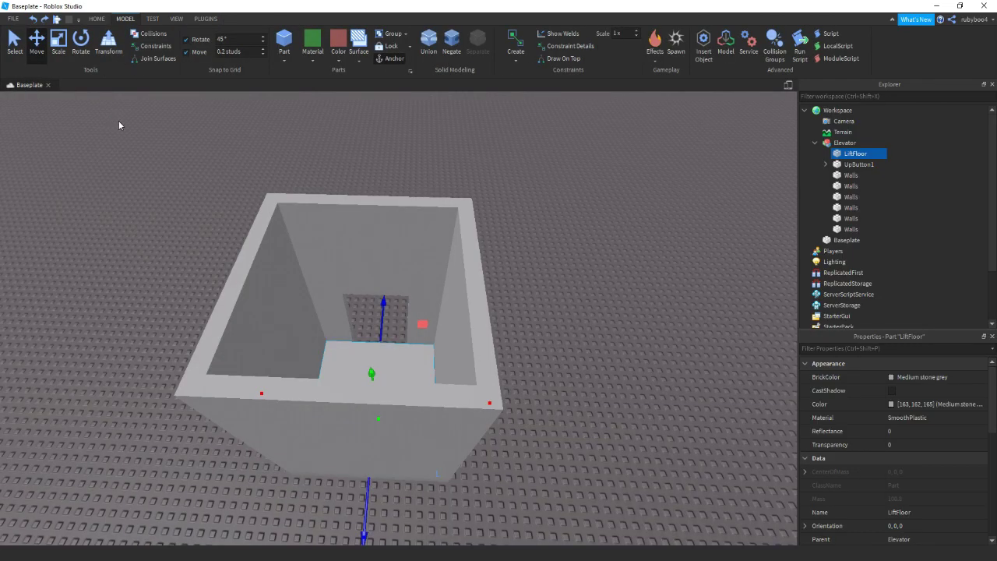
left_click(119, 125)
scroll(124, 120, "up", 10)
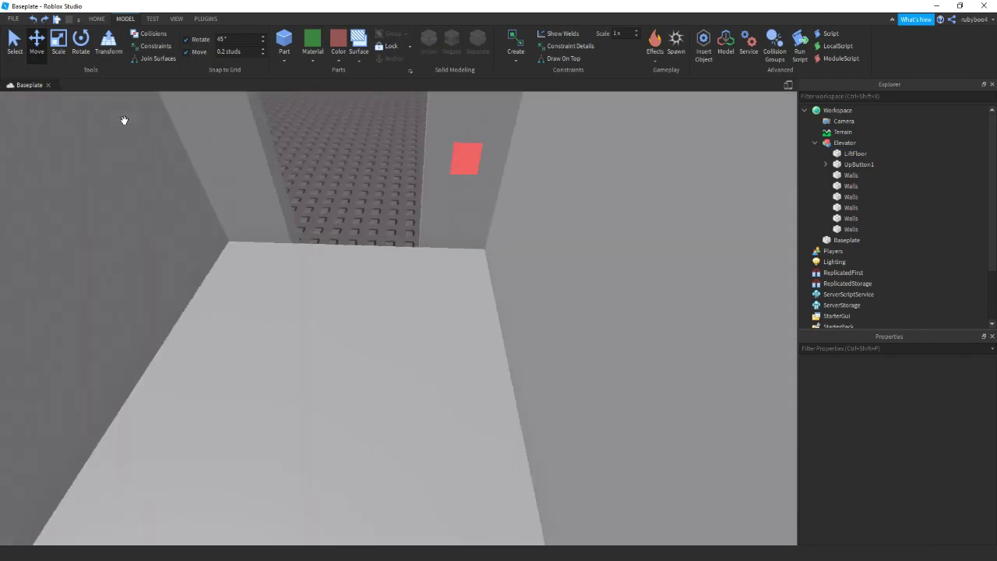
left_click(97, 18)
left_click(435, 60)
left_click(434, 79)
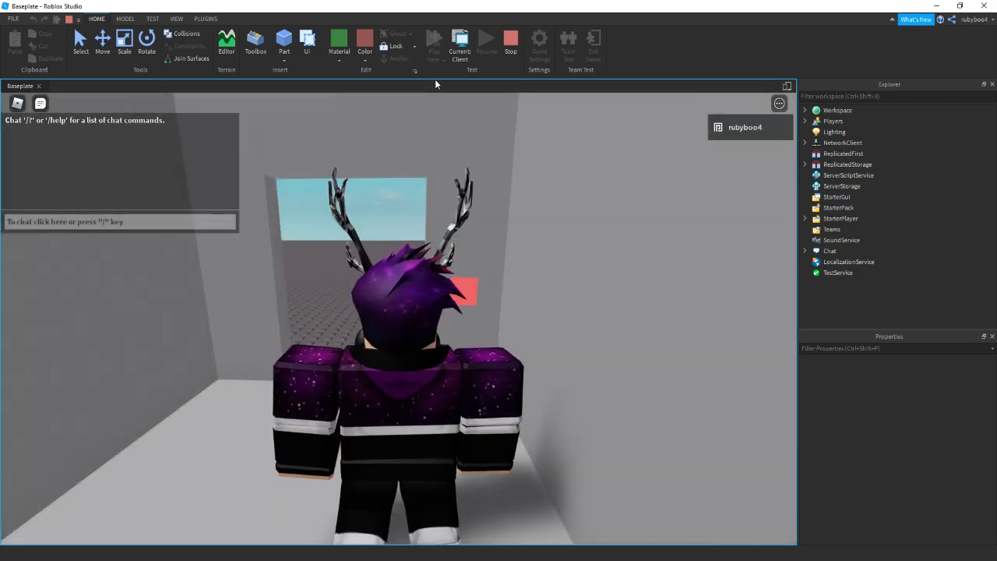
Step: Walk the avatar into the elevator, look around, then stop the playtest
key("w")
key("w")
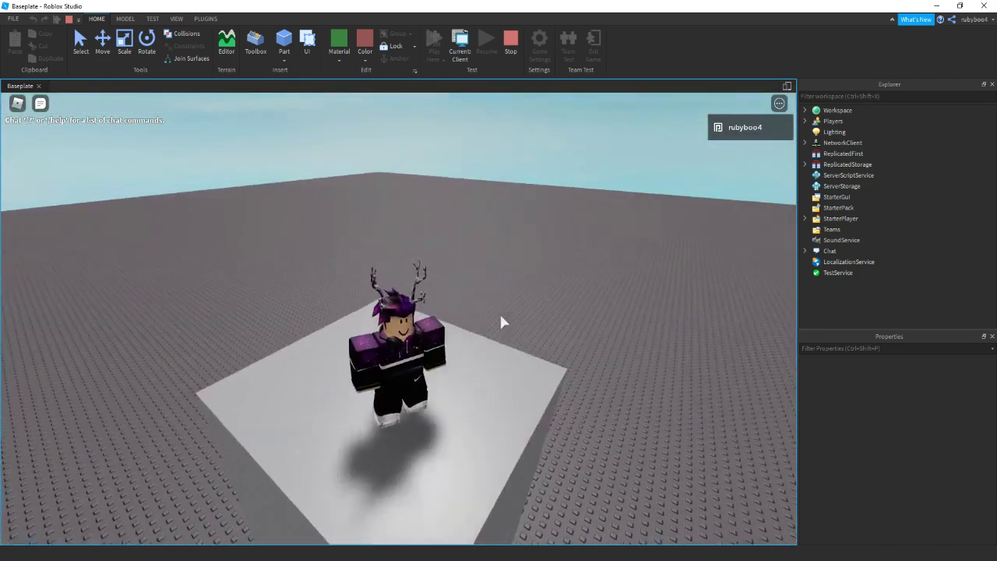
right_click_drag(501, 321, 501, 318)
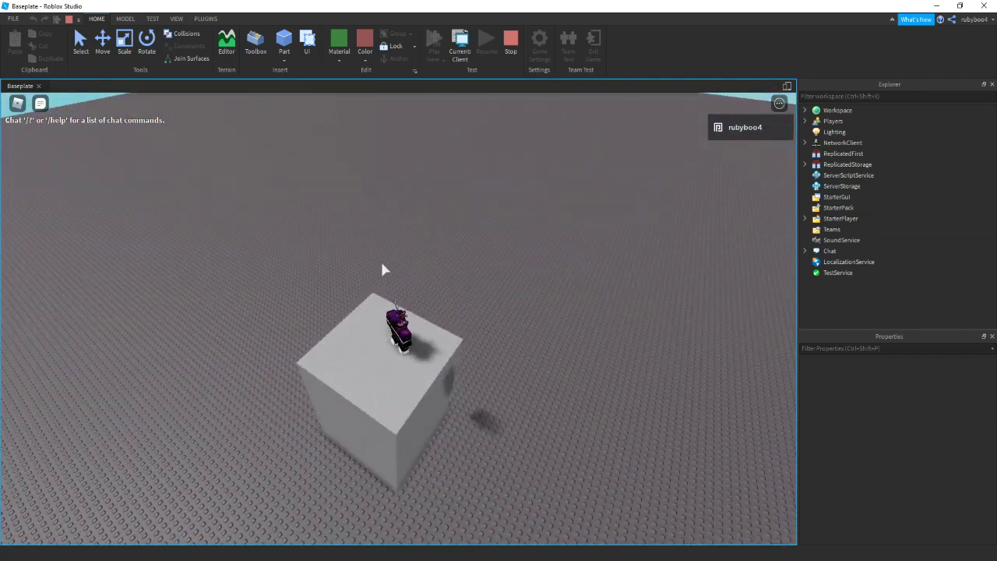
right_click_drag(437, 246, 441, 247)
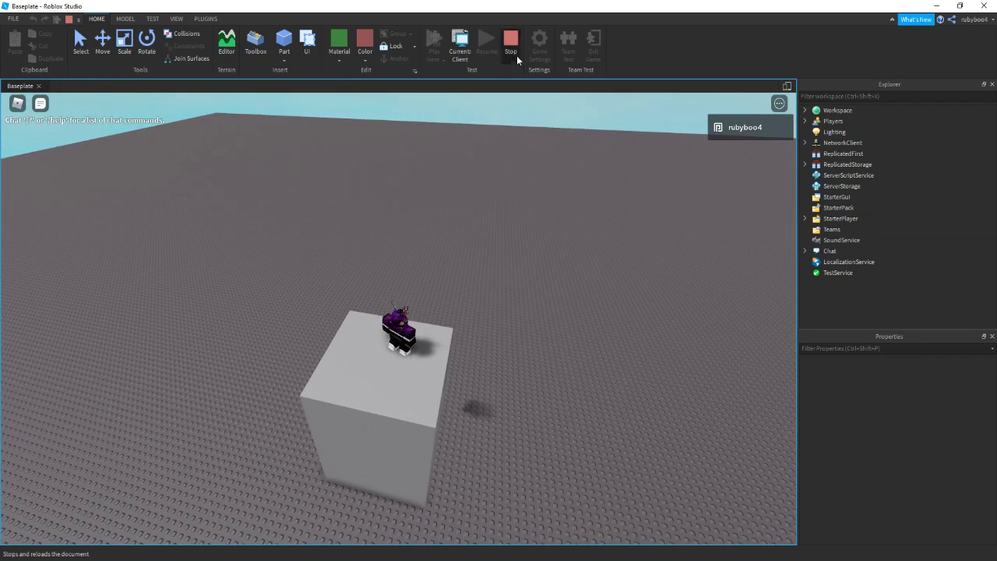
key("shift+F5")
Step: Duplicate the Elevator model and stack the copy on top of the original
scroll(511, 285, "down", 5)
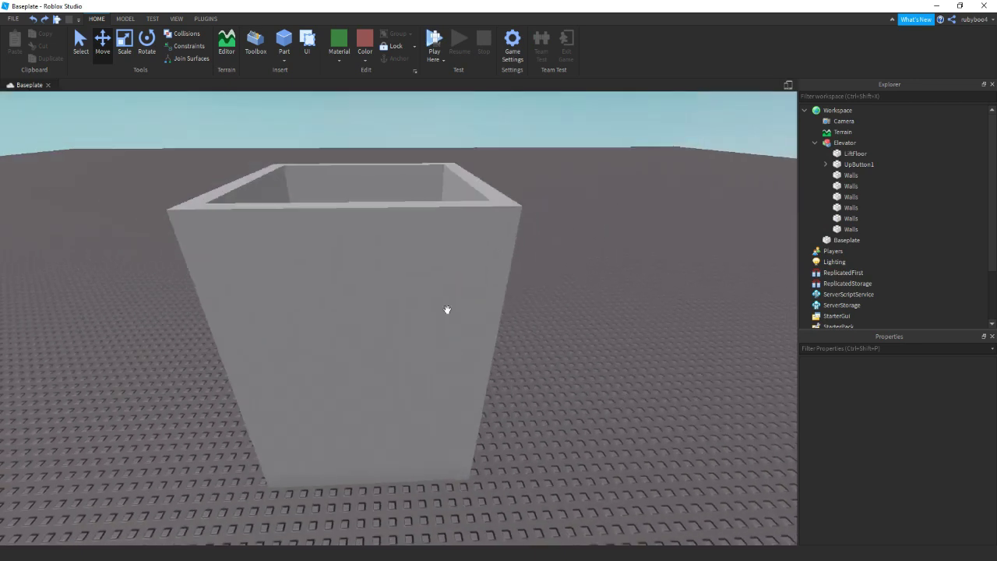
left_click(391, 305)
key("ctrl+d")
left_click_drag(377, 251, 370, 139)
left_click(32, 19)
left_click(125, 19)
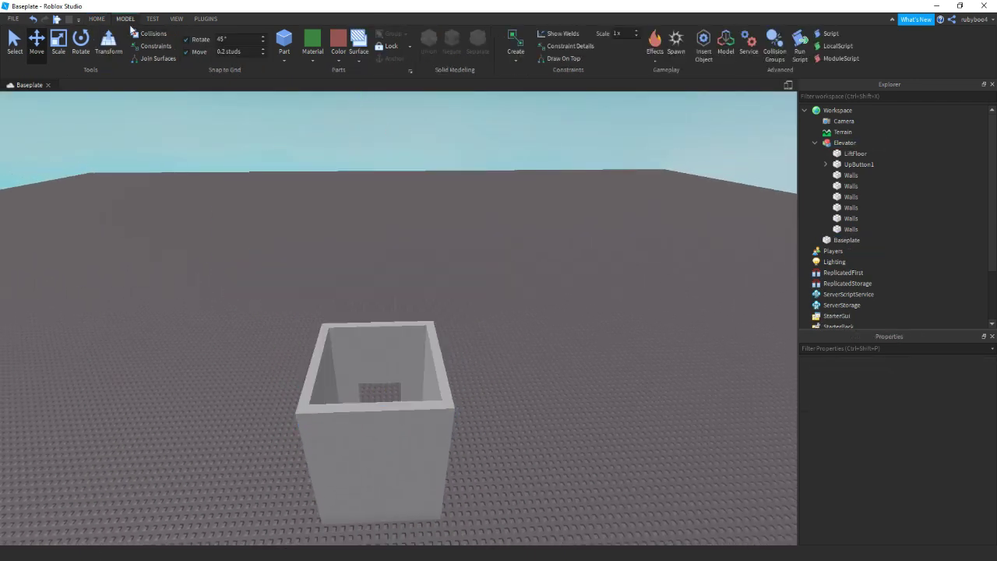
left_click(370, 323)
left_click_drag(370, 323, 343, 142)
Step: Delete the copy's LiftFloor and rename its UpButton1 to UpButton2
left_click(815, 240)
scroll(803, 227, "down", 1)
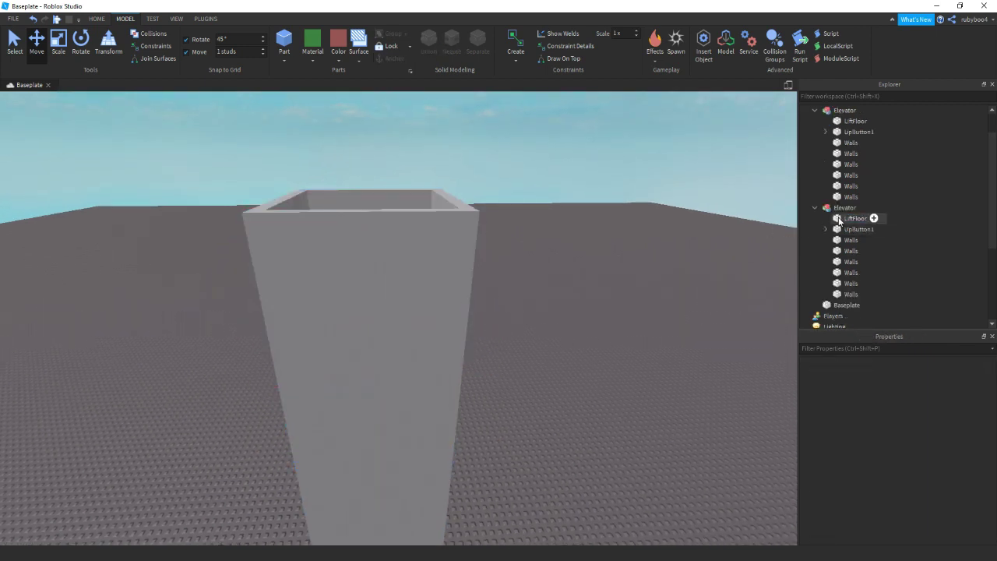
left_click(837, 219)
key("Delete")
left_click(839, 219)
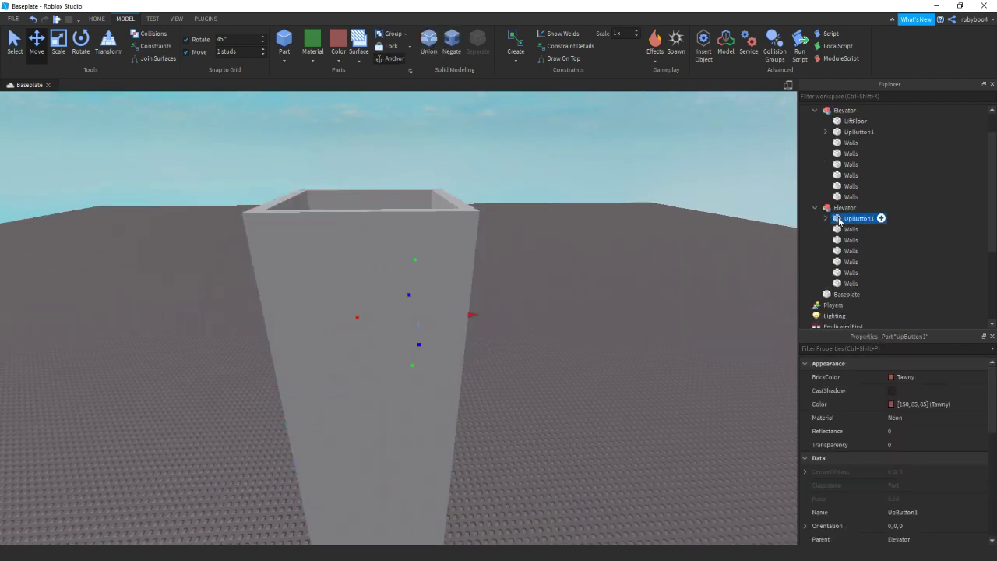
right_click(839, 219)
left_click(861, 283)
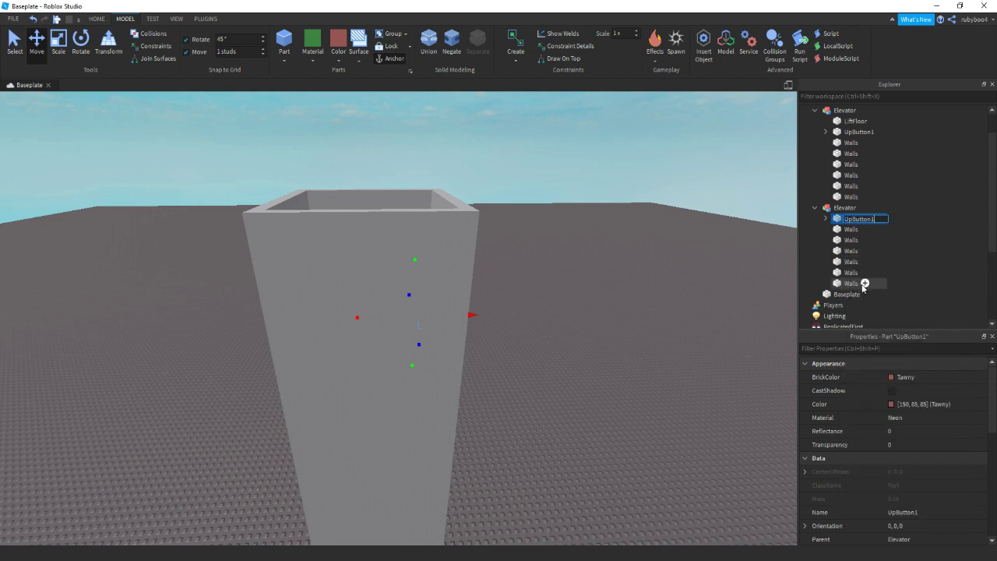
type("UpButton2")
key("Return")
Step: Duplicate the button downward and rename one copy DownButton1
scroll(597, 244, "up", 5)
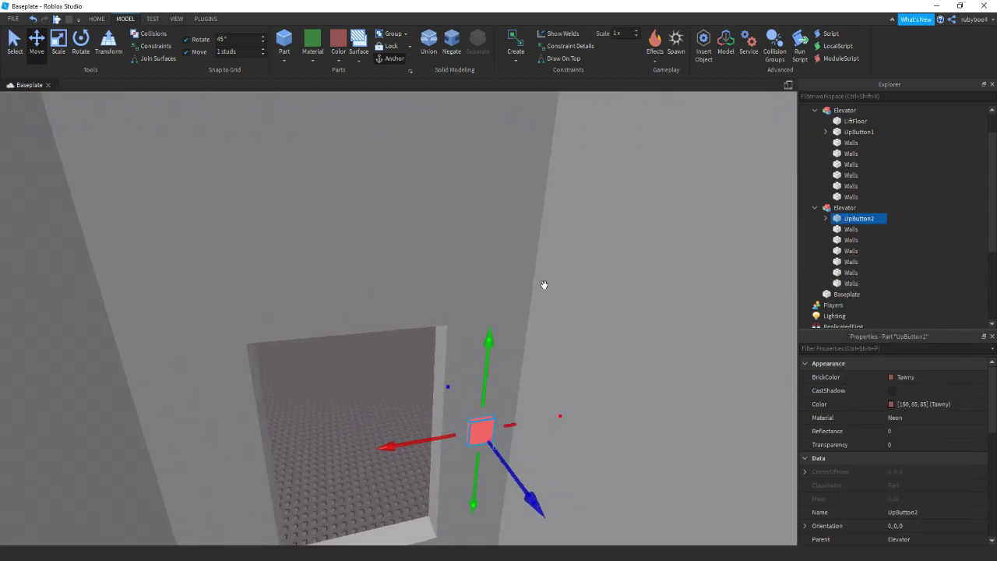
right_click_drag(521, 310, 512, 322)
key("ctrl+d")
left_click_drag(476, 277, 480, 348)
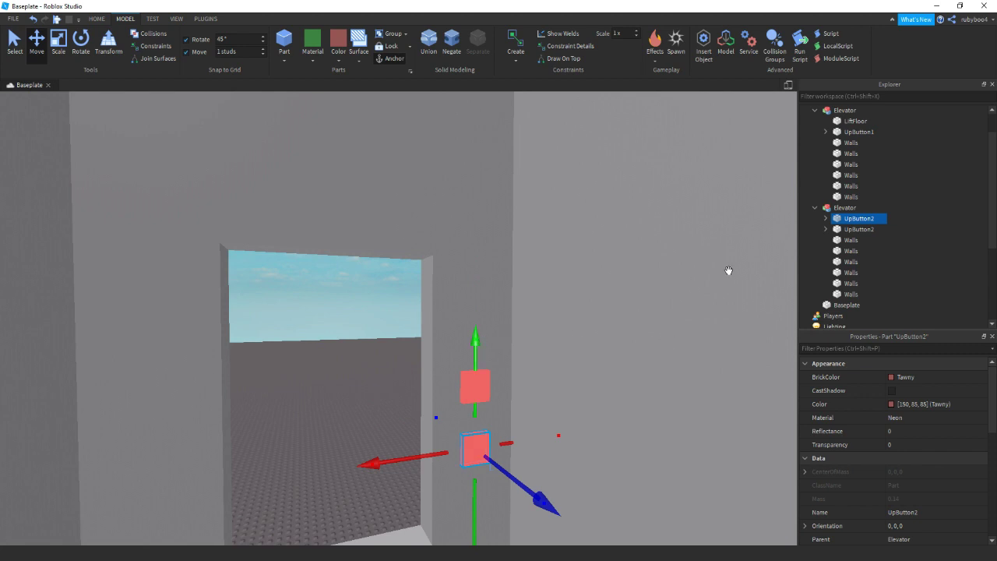
right_click(857, 219)
left_click(879, 286)
type("DownButton1")
key("Return")
Step: Color the lower button green
left_click(825, 218)
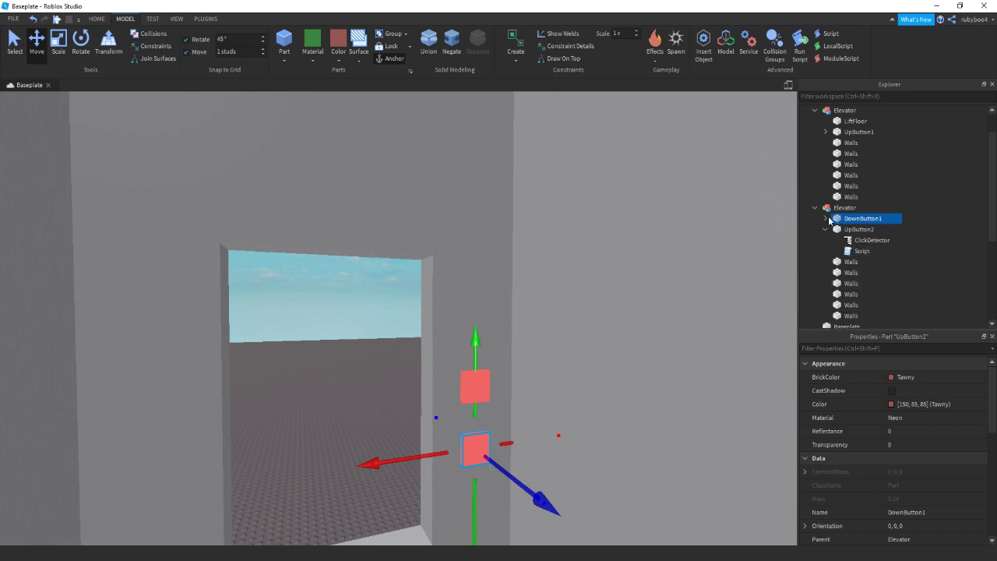
left_click(855, 229)
left_click(826, 218)
left_click(480, 444)
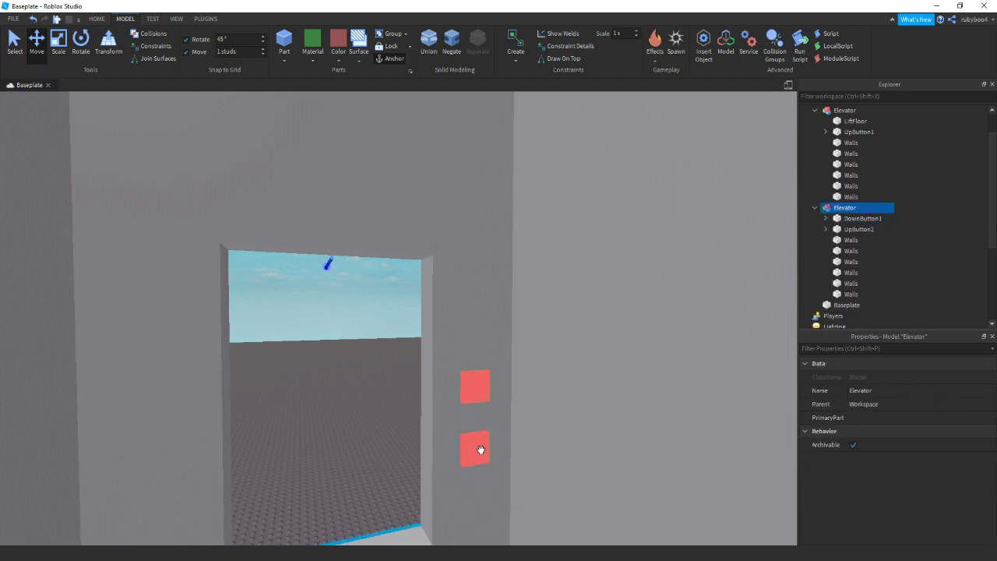
left_click(338, 52)
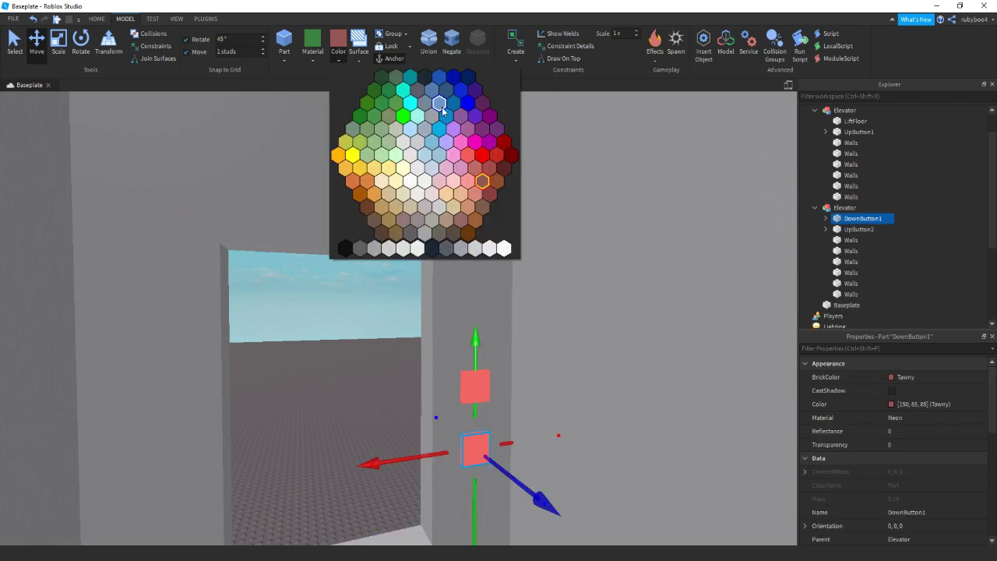
left_click(396, 102)
left_click(314, 299)
right_click_drag(314, 302, 314, 302)
scroll(376, 312, "down", 10)
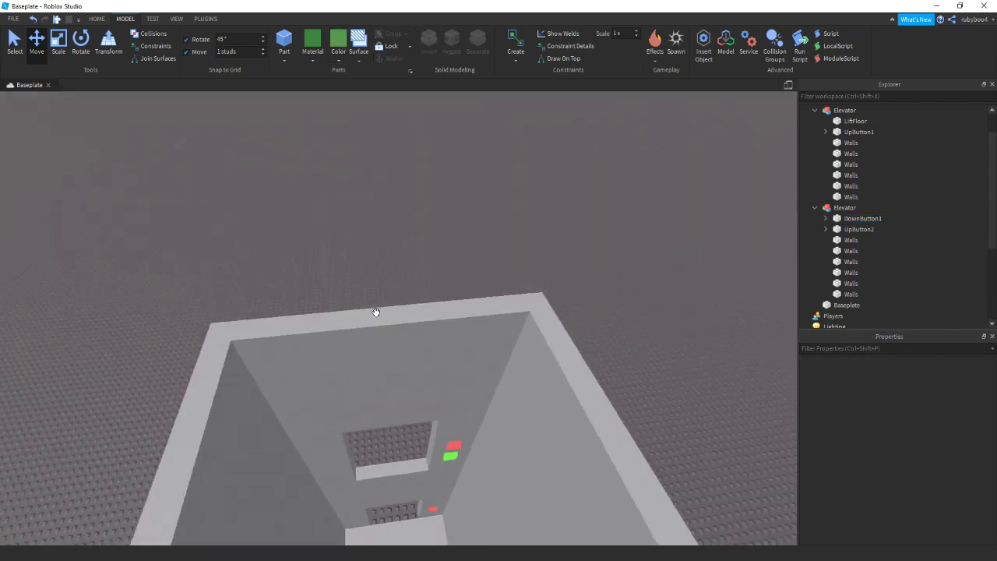
left_click(399, 366)
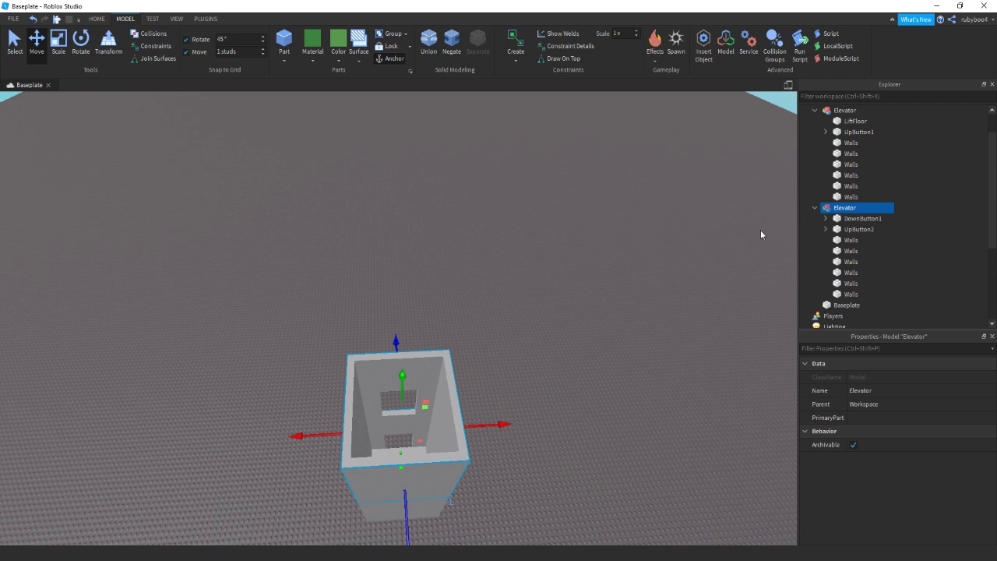
Step: Ungroup the second Elevator into the first, then duplicate the shaft and raise the copy
left_click_drag(832, 208, 834, 117)
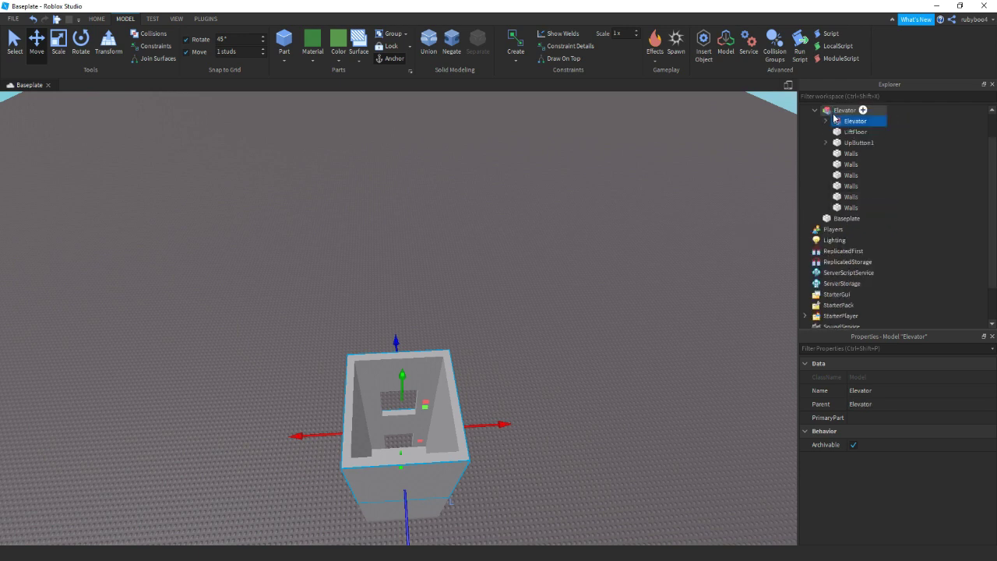
key("ctrl+u")
left_click(640, 189)
key("q")
left_click(437, 333)
key("ctrl+d")
left_click_drag(410, 234, 386, 139)
Step: Delete the five wall parts of the upper section
key("w")
left_click(392, 375)
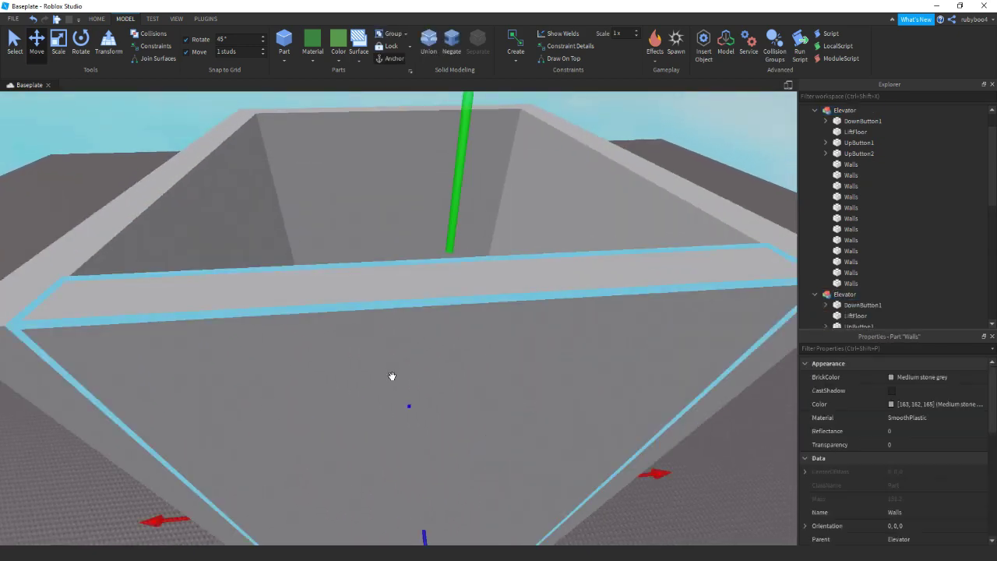
scroll(392, 375, "down", 5)
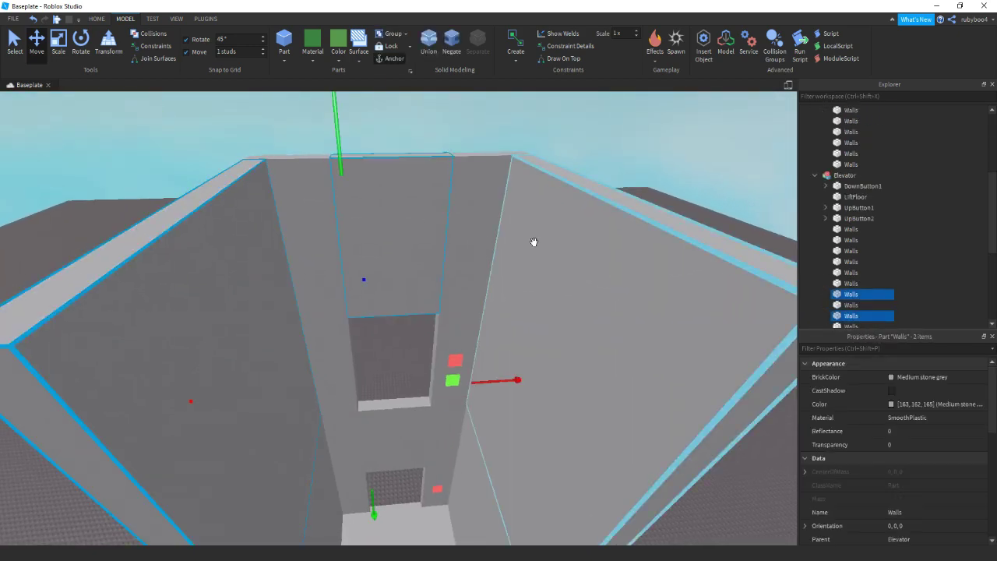
left_click(581, 255, "ctrl")
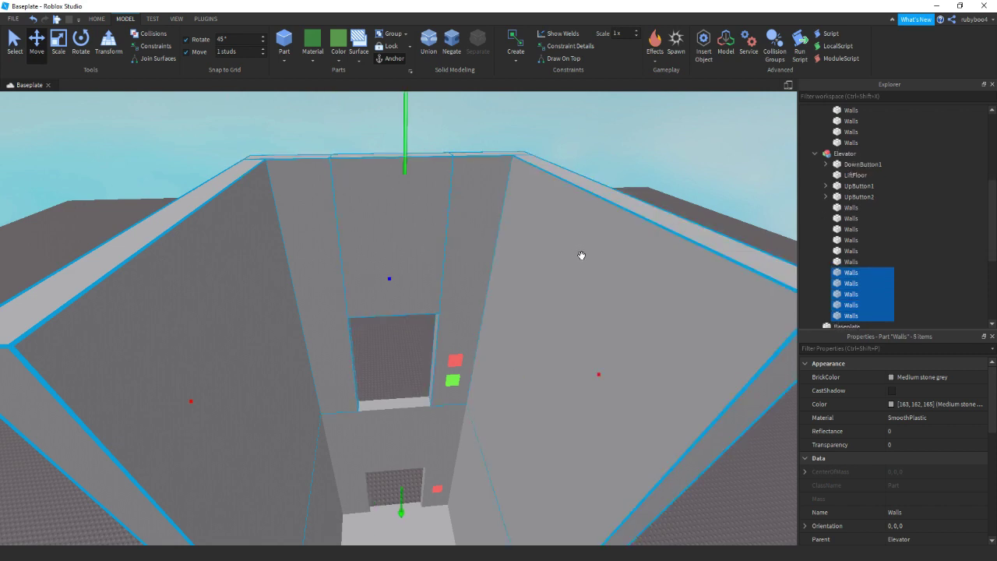
key("Delete")
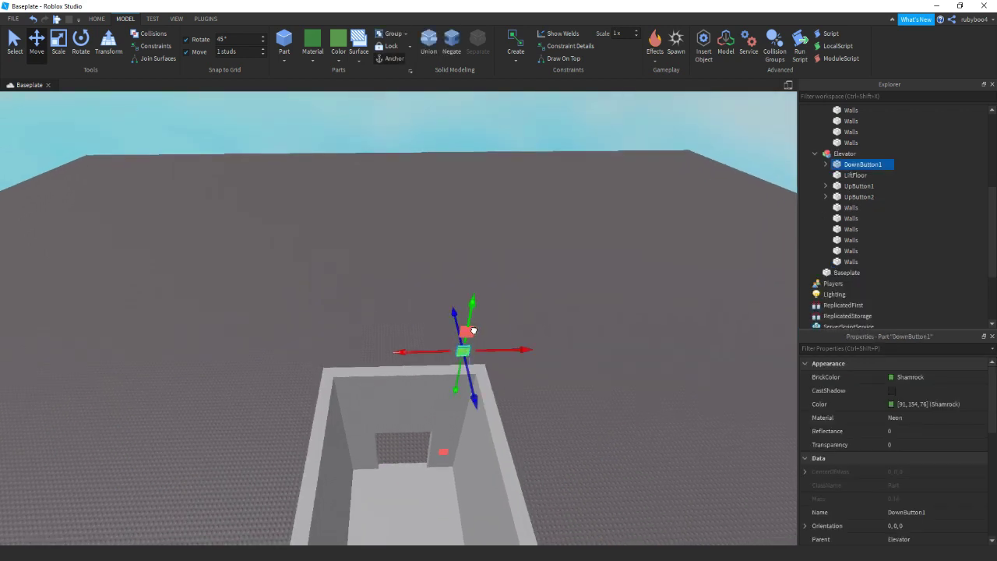
Step: Delete DownButton1 and the red button
right_click_drag(499, 327, 97, 95)
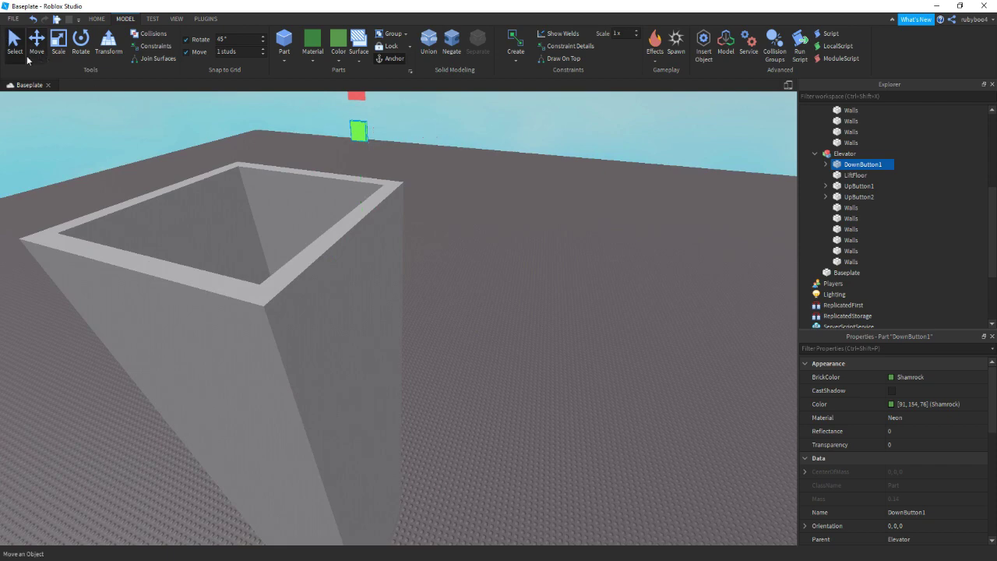
right_click_drag(362, 142, 349, 141)
left_click(350, 145, "ctrl")
key("Delete")
scroll(349, 141, "up", 3)
Step: Rename the copied section's UpButton1 to DownButton3
left_click(465, 384)
left_click_drag(858, 176, 816, 192)
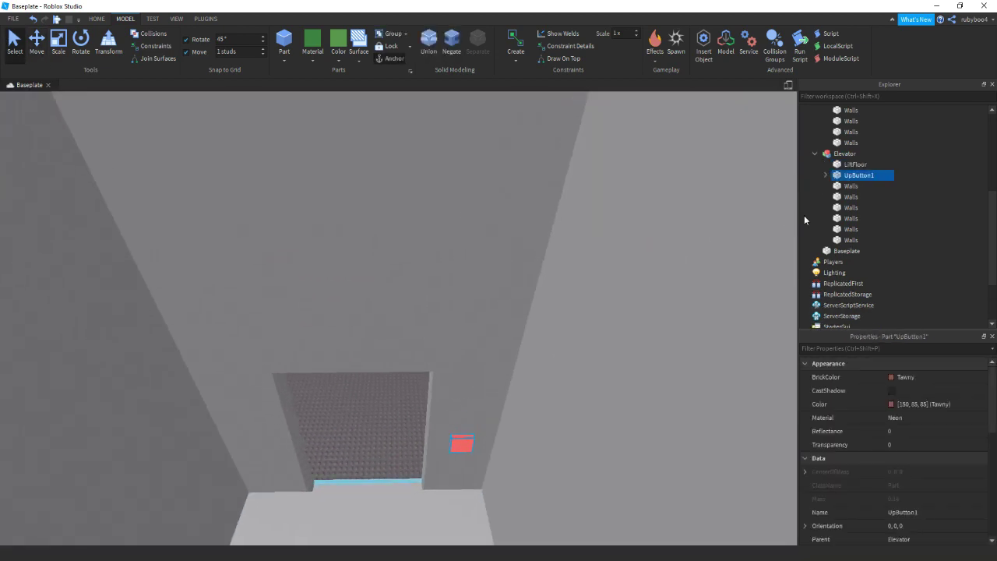
left_click(863, 244)
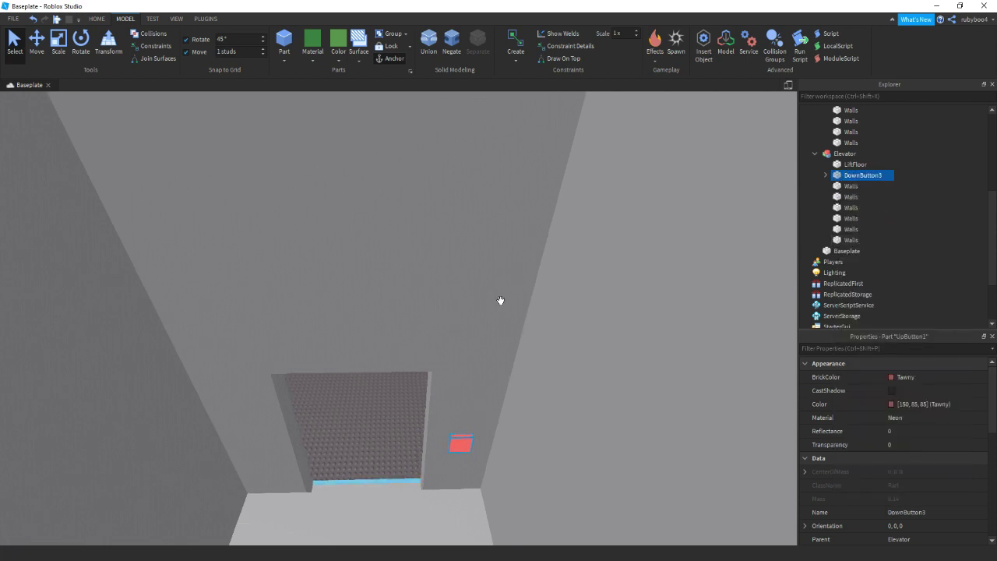
right_click_drag(498, 296, 376, 310)
Step: Delete this shaft section's LiftFloor
left_click(376, 306)
scroll(376, 311, "down", 10)
scroll(376, 310, "up", 5)
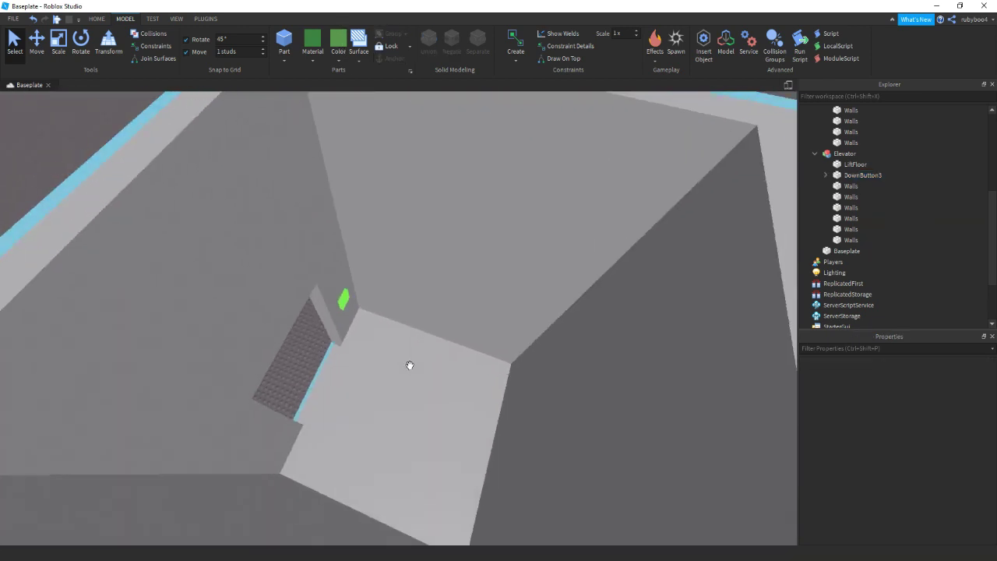
left_click(407, 368)
key("Delete")
Step: Move the section's six Walls and DownButton3 into the main Elevator model
scroll(412, 372, "up", 2)
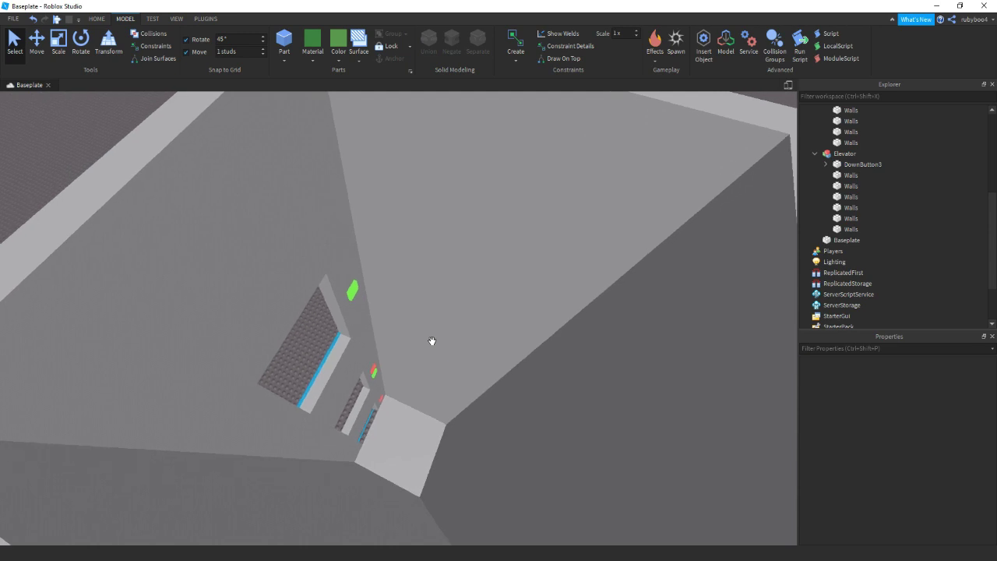
right_click_drag(431, 342, 431, 345)
scroll(432, 345, "down", 10)
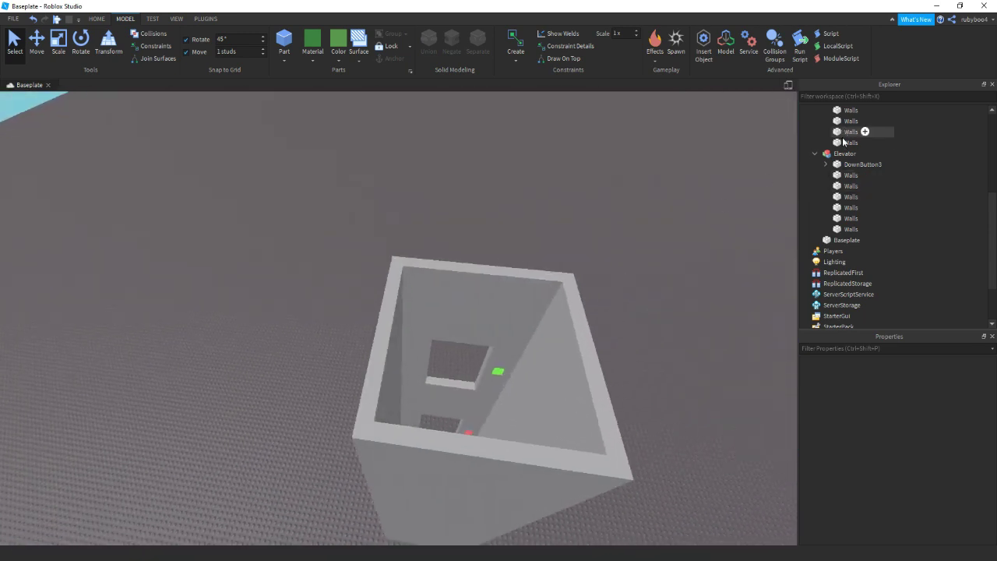
mouse_move(849, 153)
left_mouse_down()
mouse_move(906, 156)
mouse_move(840, 144)
left_mouse_up()
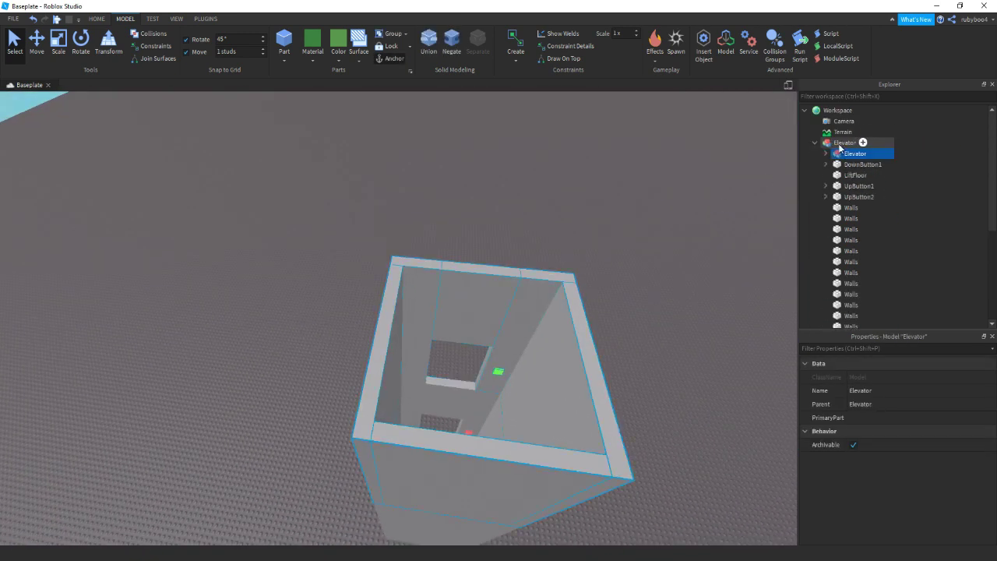
left_click(849, 153)
left_click(584, 168)
scroll(584, 168, "up", 3)
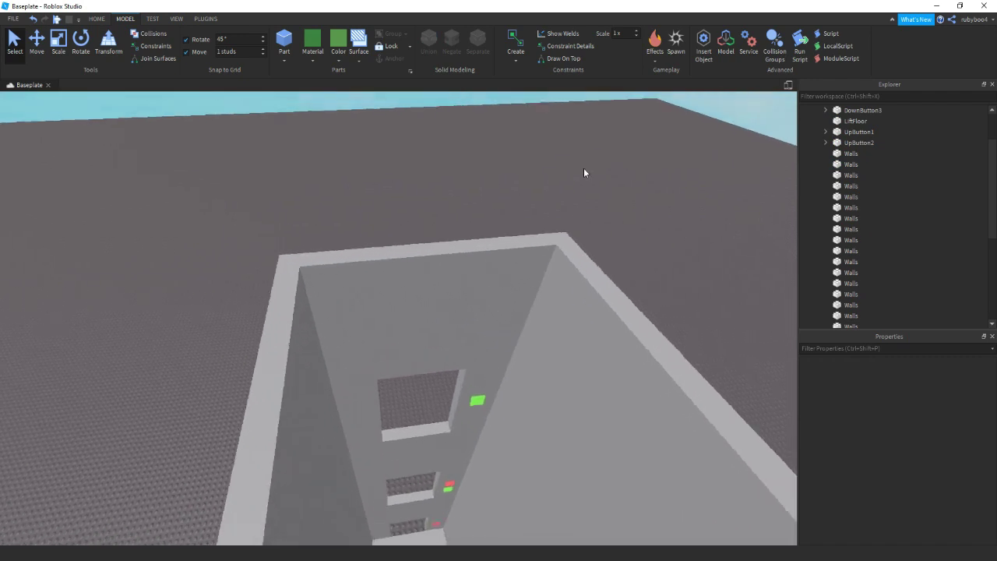
scroll(583, 167, "up", 8)
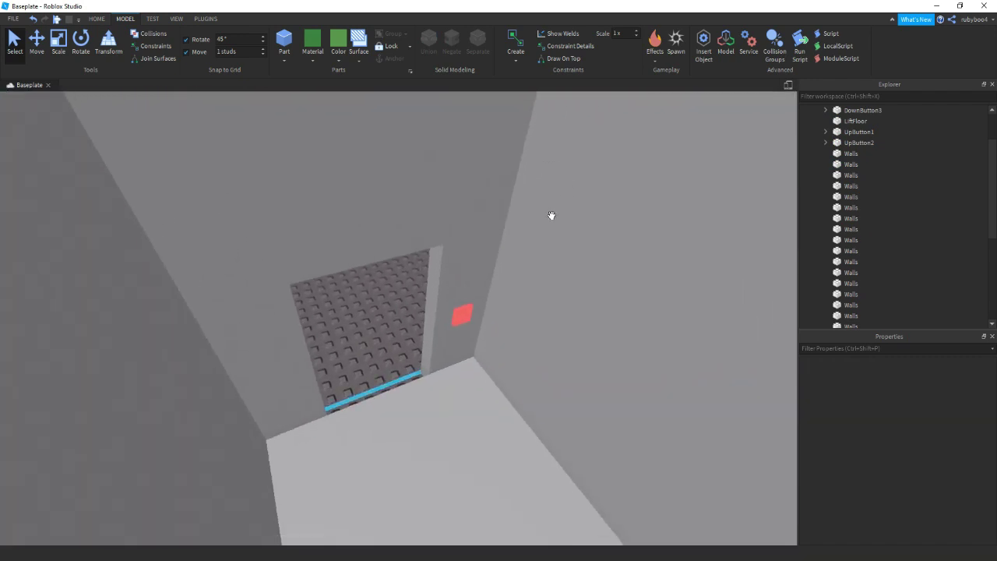
scroll(449, 405, "down", 6)
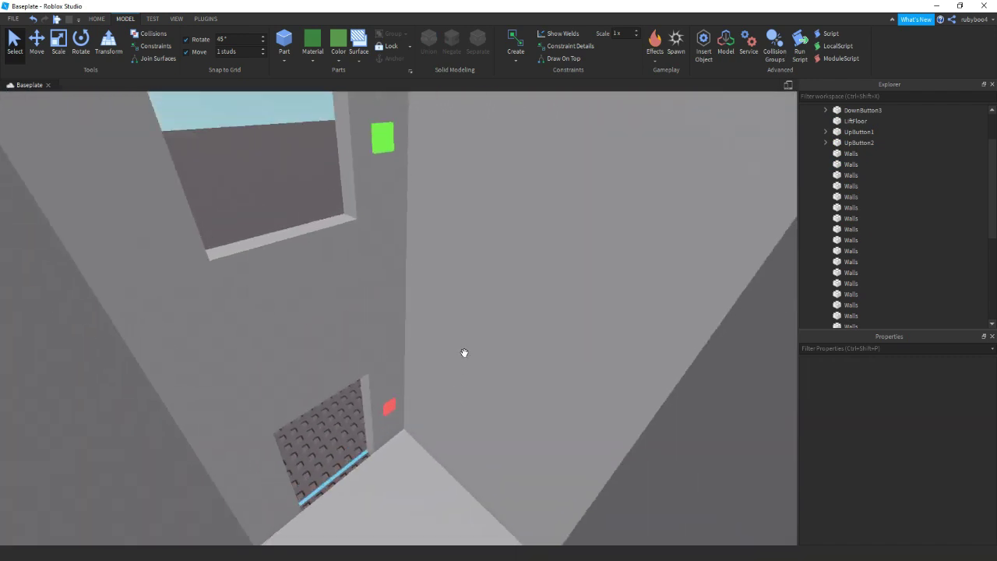
scroll(427, 436, "up", 6)
left_click(427, 435)
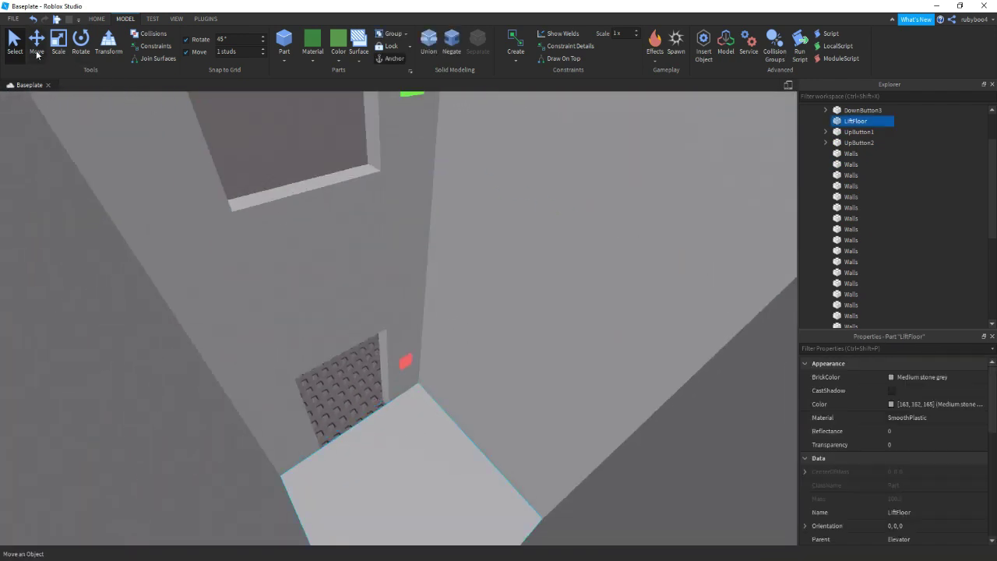
Step: Duplicate the LiftFloor, raise the copy to the top floor to read its position, then delete it
key("ctrl+d")
left_click_drag(406, 475, 392, 322)
scroll(920, 457, "down", 3)
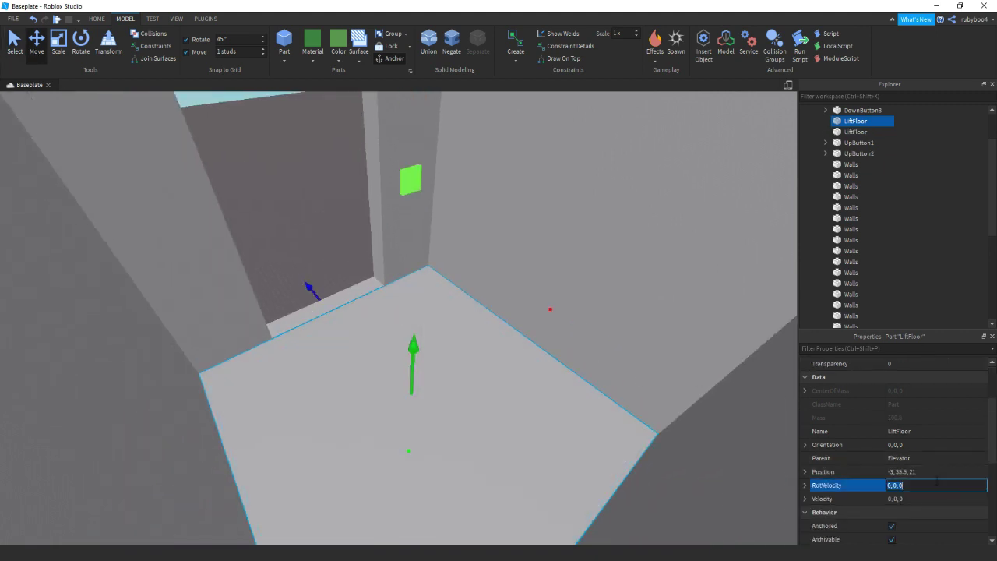
key("Delete")
scroll(597, 267, "down", 10)
Step: Confirm UpButton2's script moves the lift to CFrame.new(-3, 35.5, 21)
left_click(493, 335)
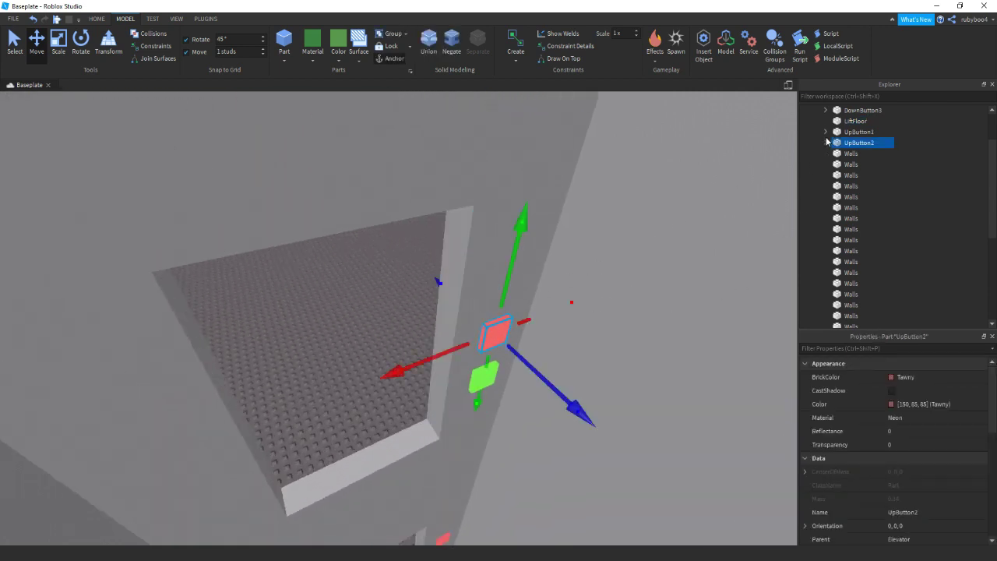
double_click(847, 166)
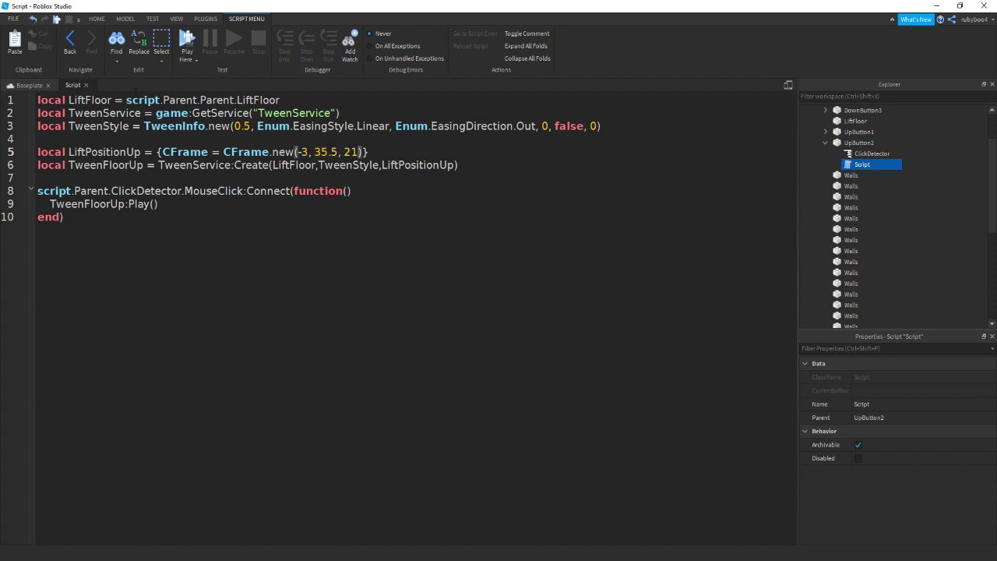
left_click(88, 84)
scroll(330, 325, "down", 5)
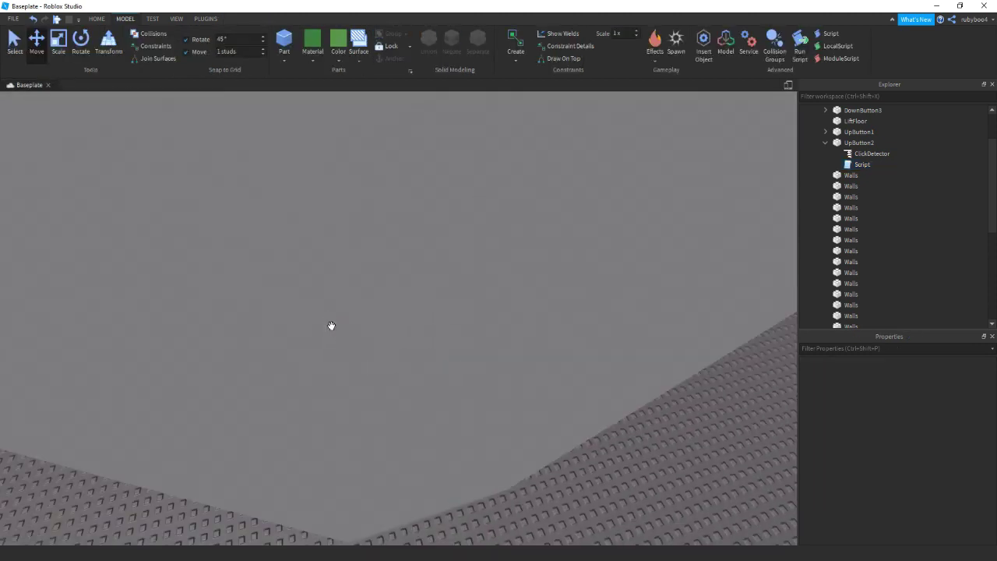
right_click_drag(331, 325, 332, 329)
key("s")
key("w")
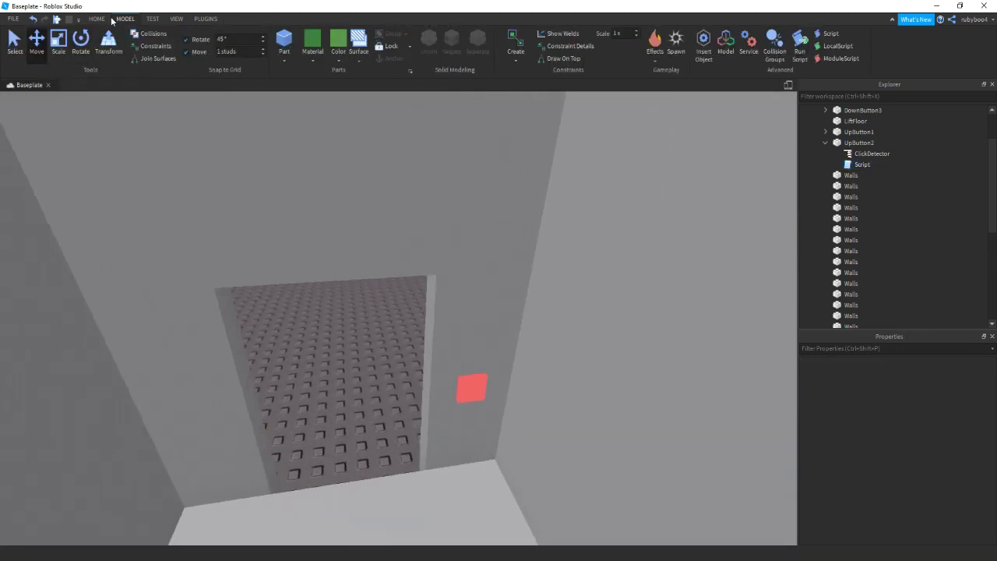
left_click(97, 18)
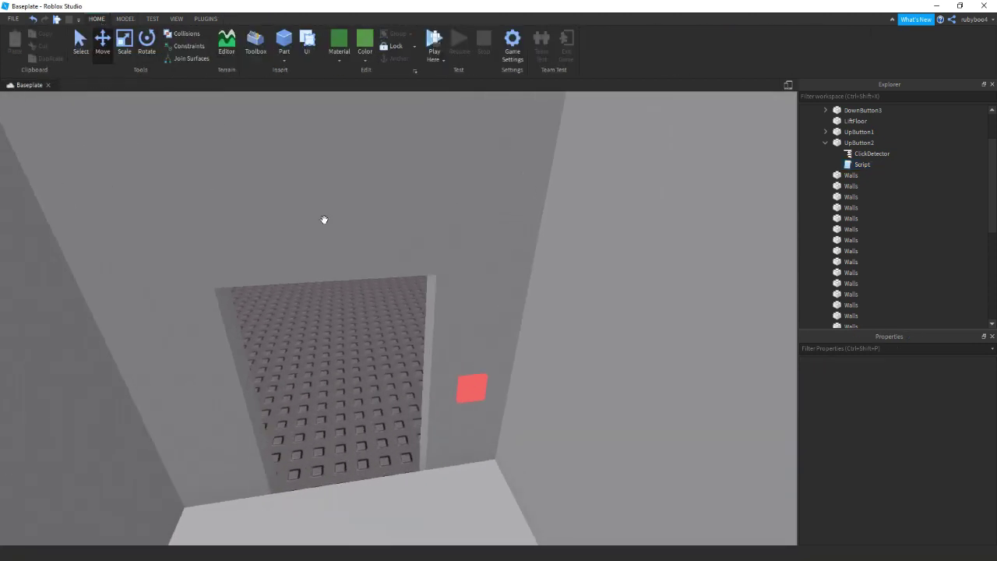
key("w")
key("s")
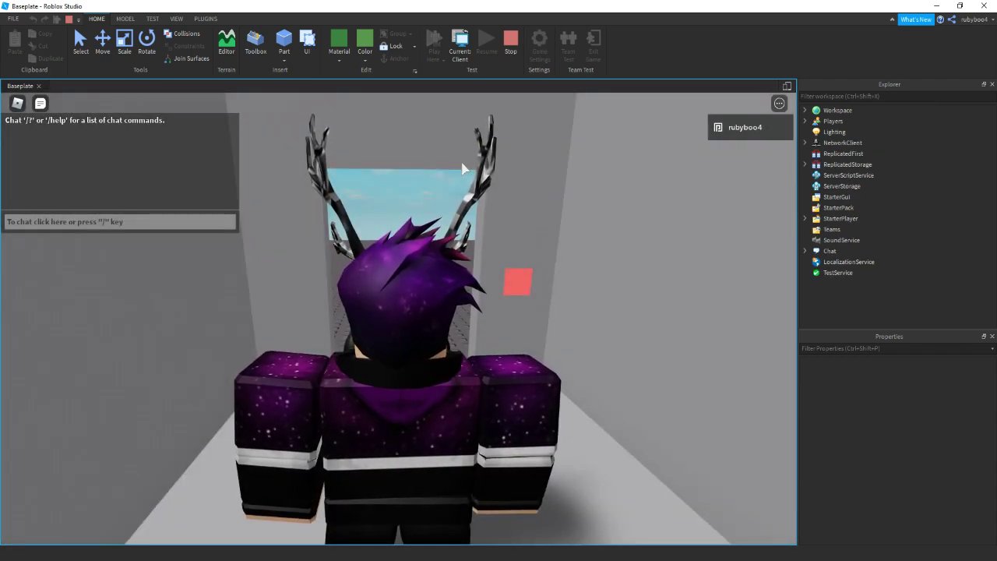
key("w")
left_click(523, 314)
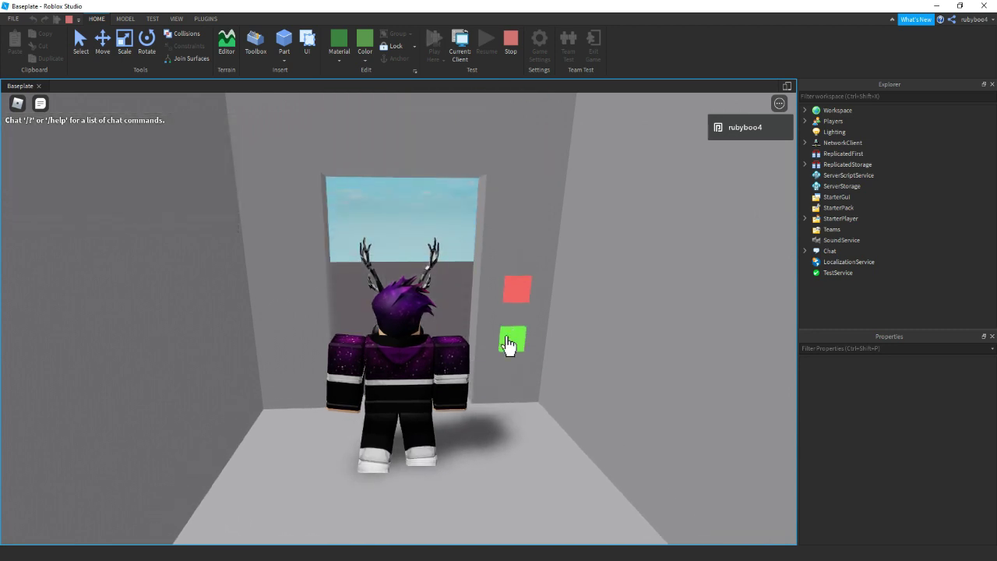
left_click(519, 294)
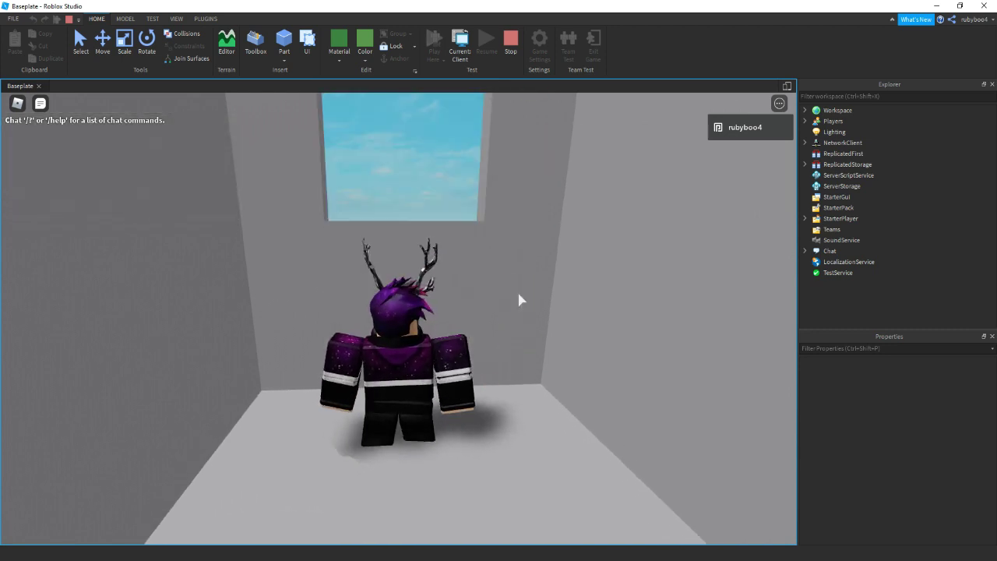
left_click(519, 300)
key("d")
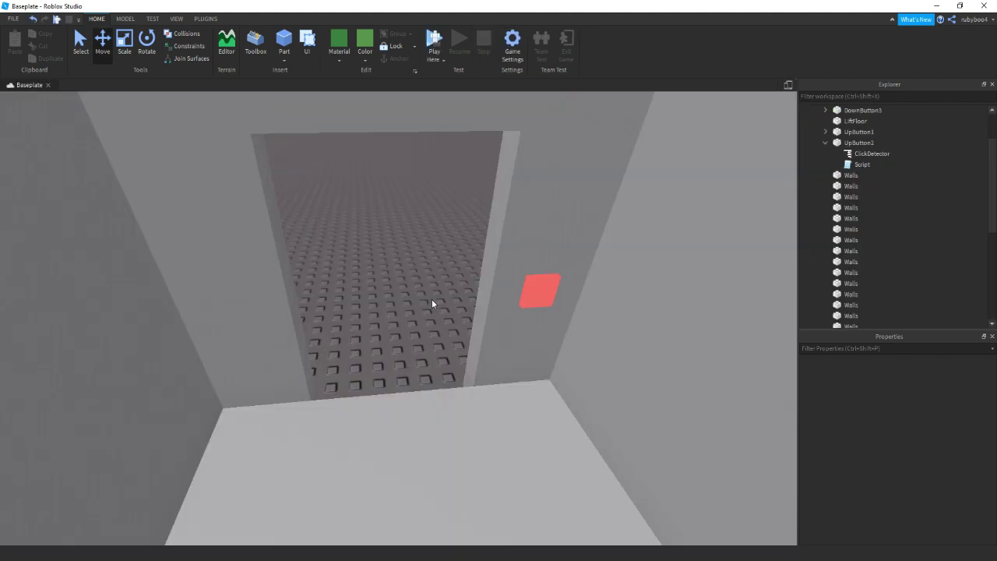
Step: Check that DownButton1's script sends the lift floor to -3, 17.5, 21
key("e")
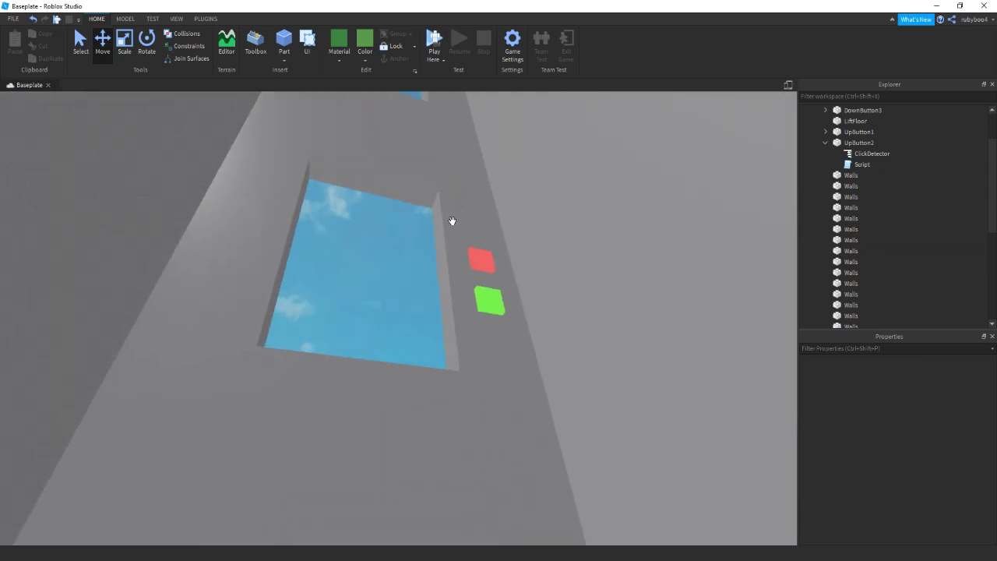
left_click(435, 306)
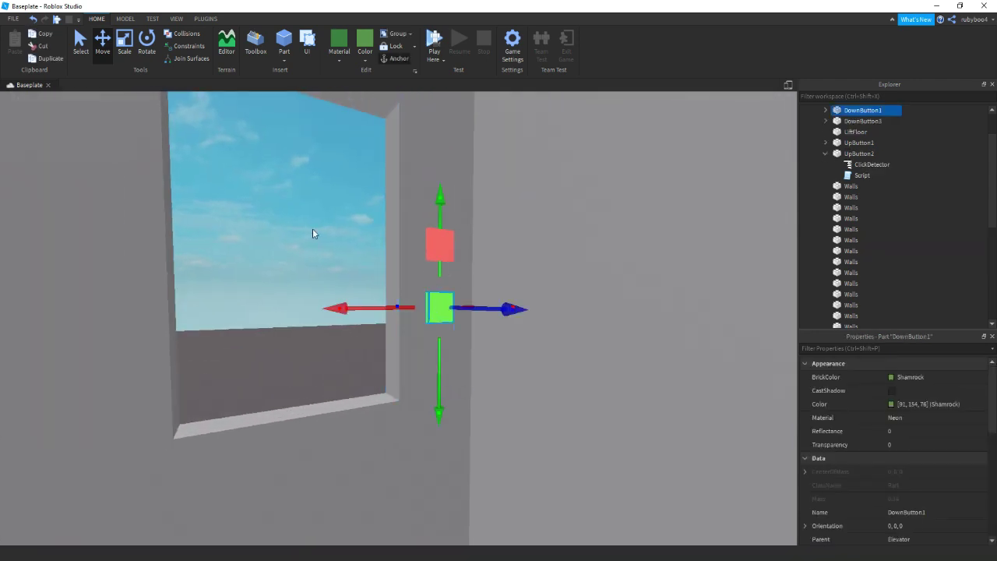
left_click(317, 308)
right_click_drag(316, 308, 303, 286)
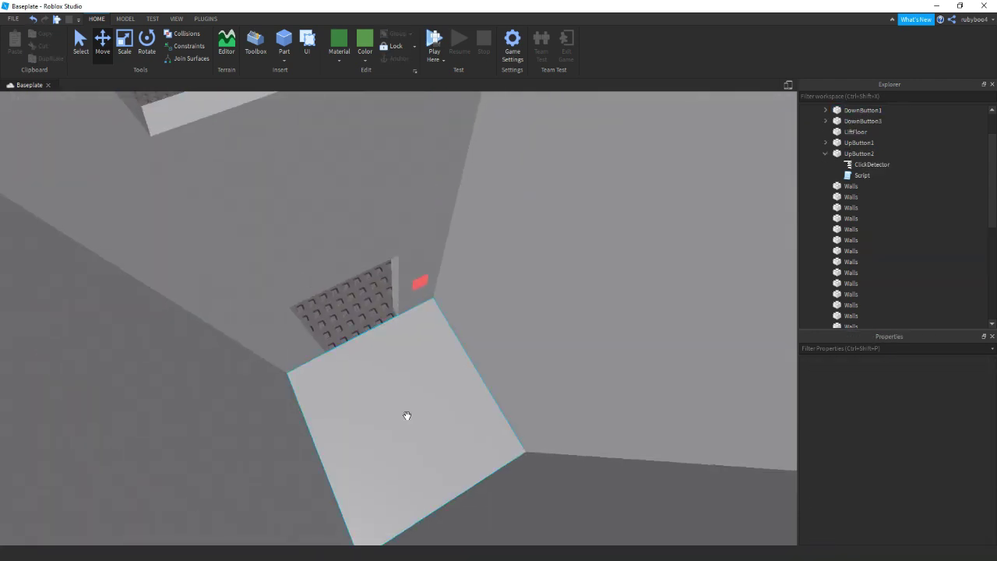
scroll(975, 458, "down", 1)
right_click_drag(764, 421, 421, 314)
left_click(441, 352)
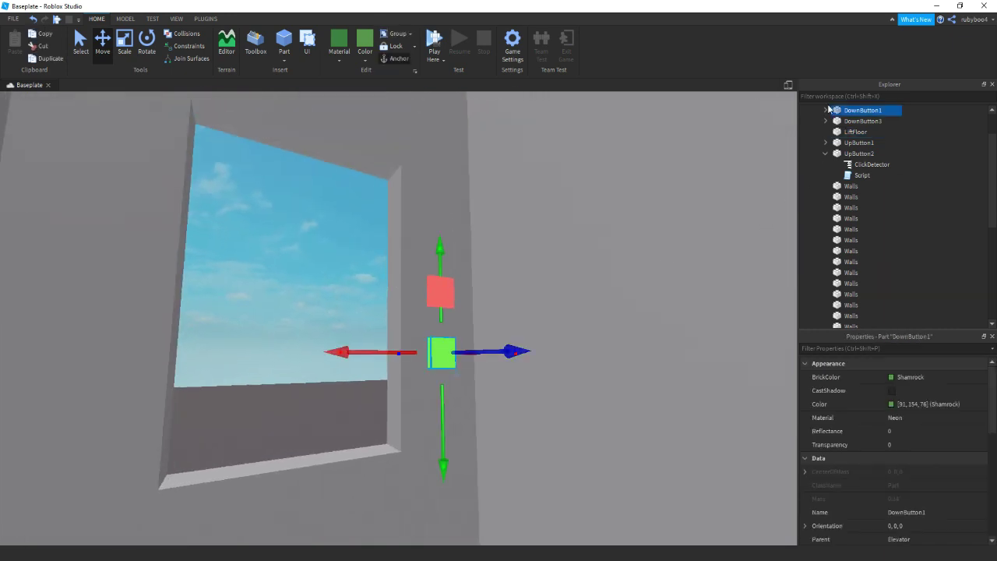
double_click(857, 131)
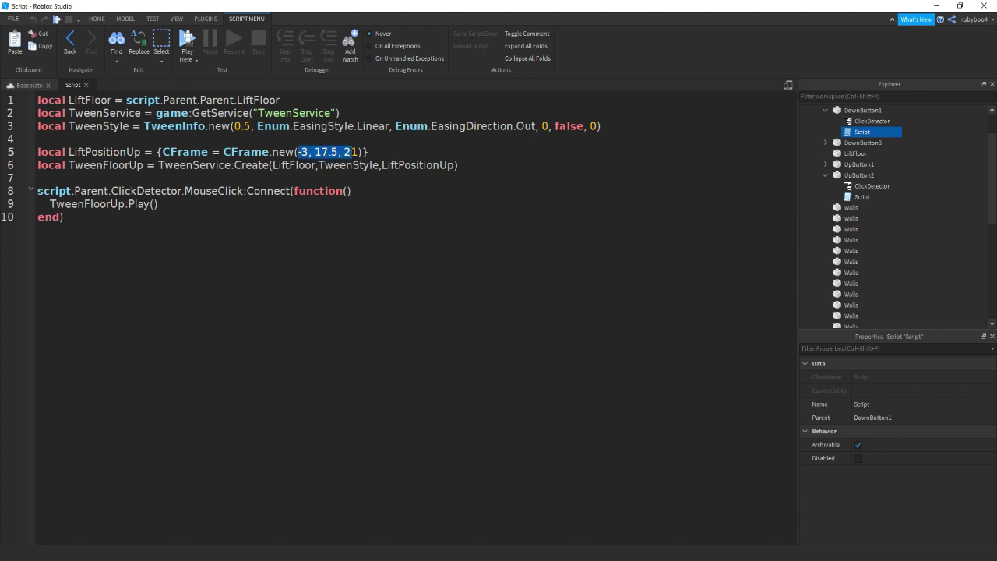
left_click(87, 85)
Step: Check the target CFrame in DownButton3's script
right_click_drag(312, 225, 396, 299)
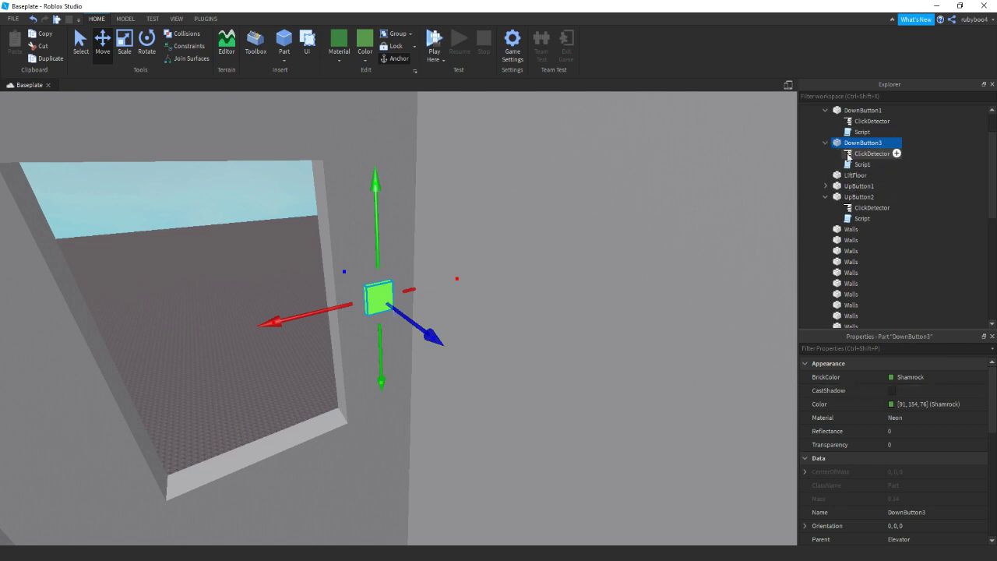
double_click(863, 165)
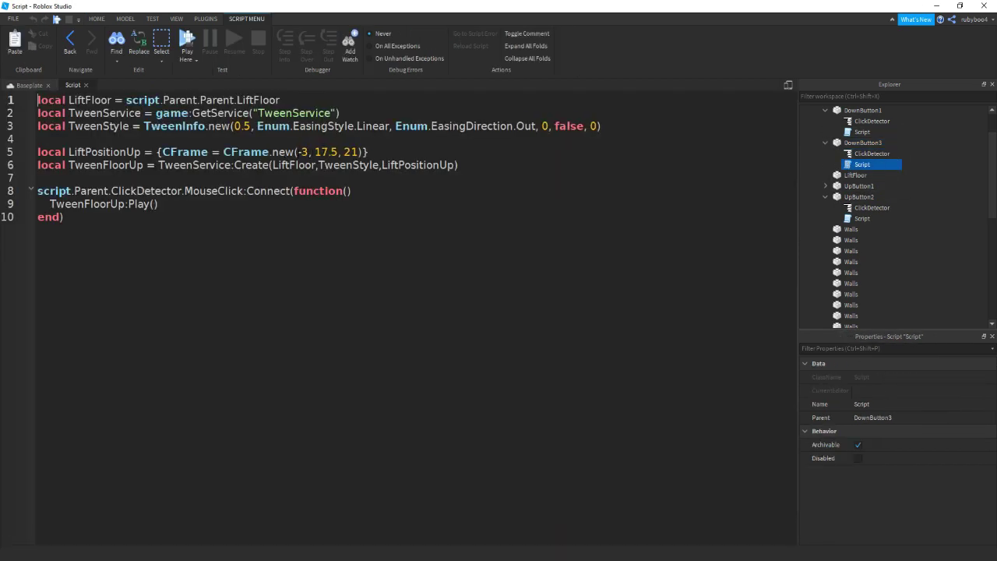
left_click(88, 85)
right_click_drag(235, 262, 434, 162)
Step: Start a play test, walk into the lift, and ride it up and back down
key("F5")
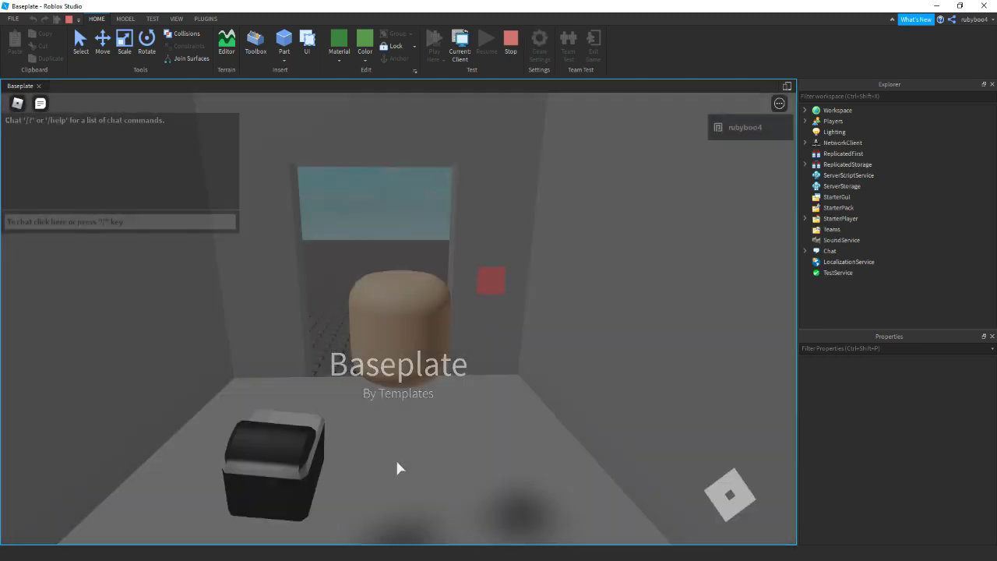
key("w")
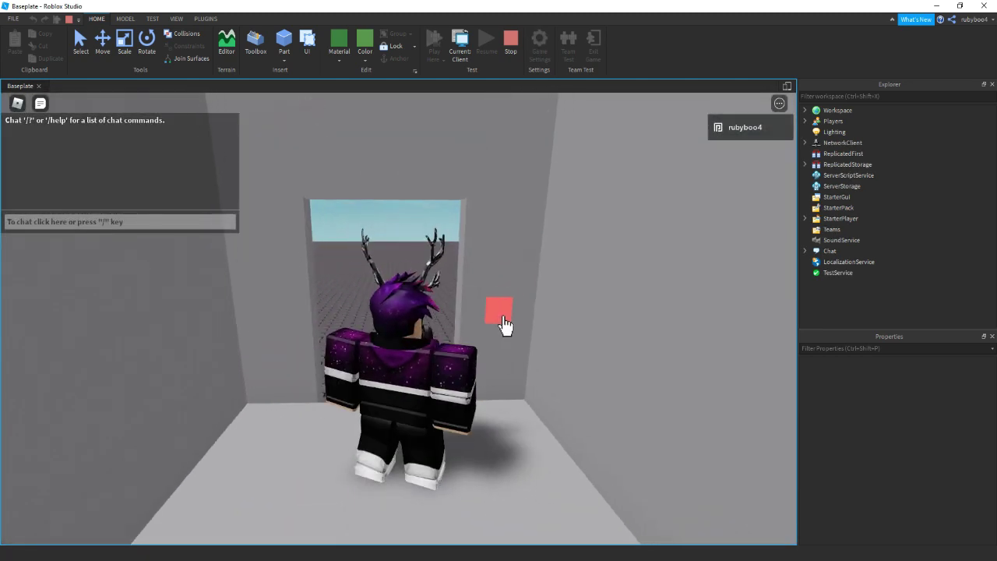
left_click(502, 315)
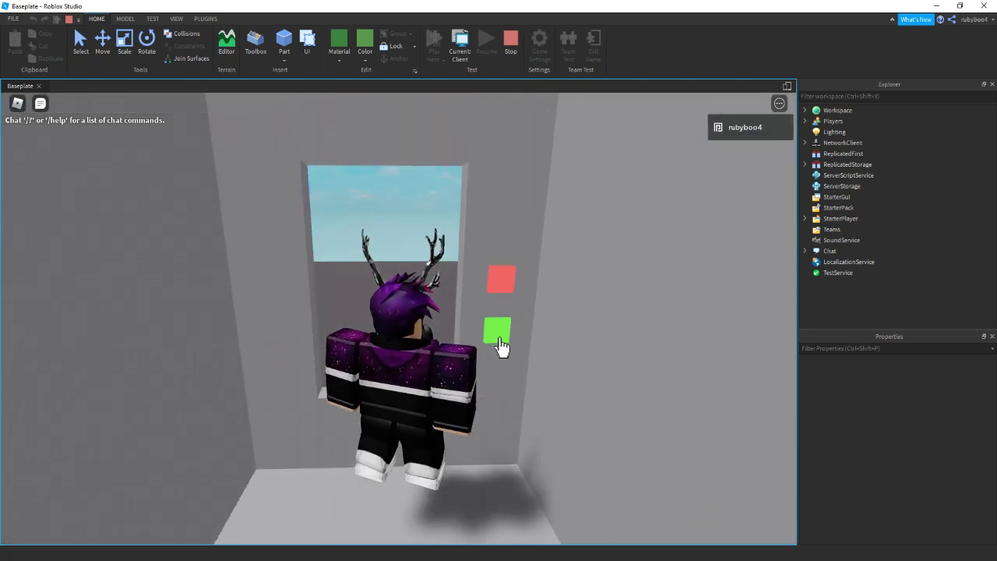
left_click(500, 336)
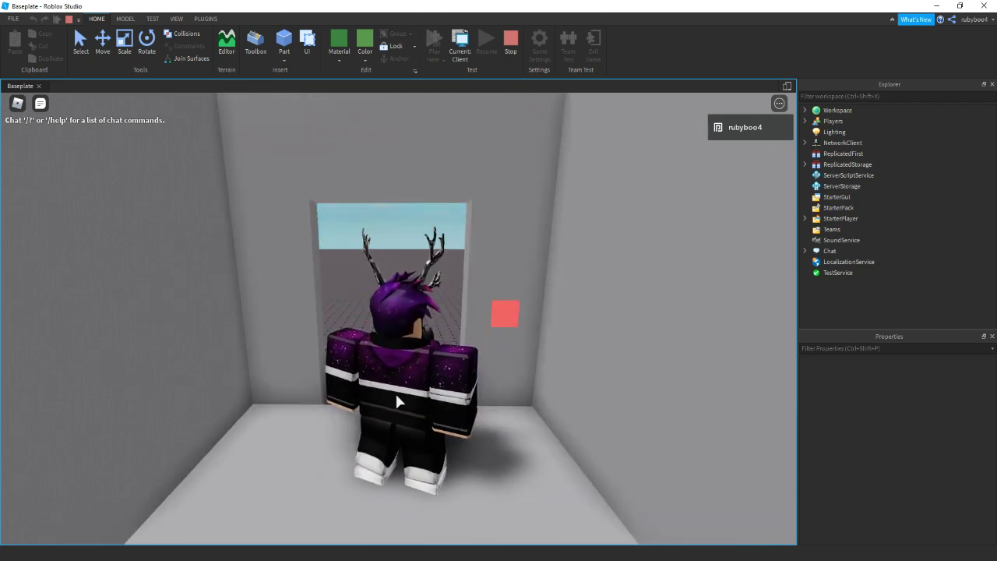
right_click_drag(395, 392, 470, 310)
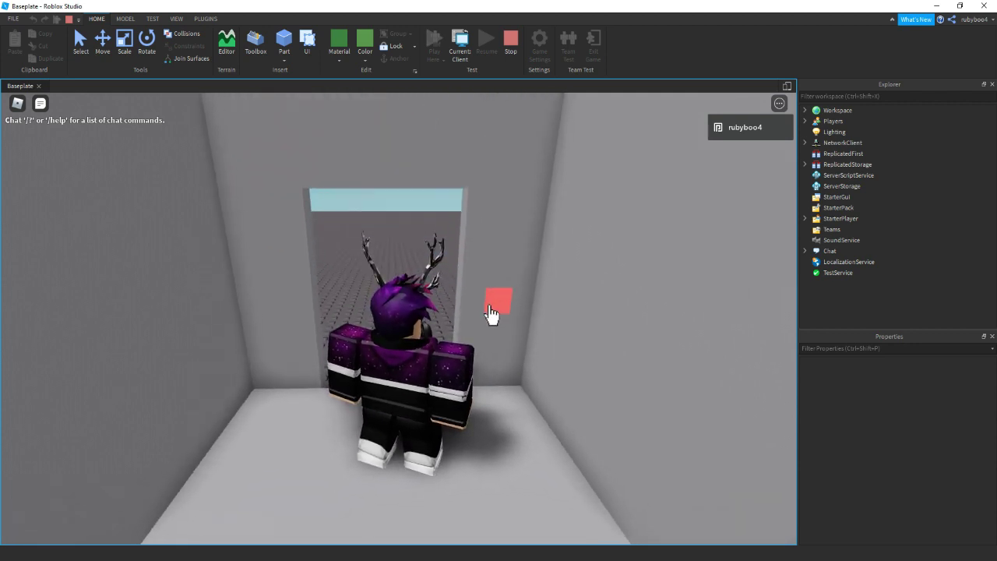
Step: Ride the lift up and down repeatedly, including to the top floor and back to ground
left_click(497, 313)
left_click(490, 325)
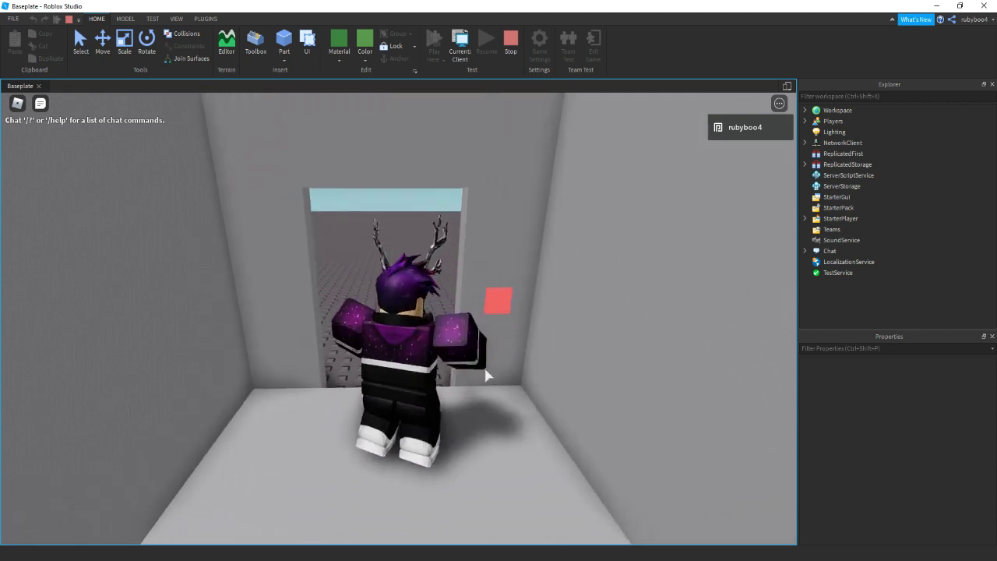
left_click(497, 306)
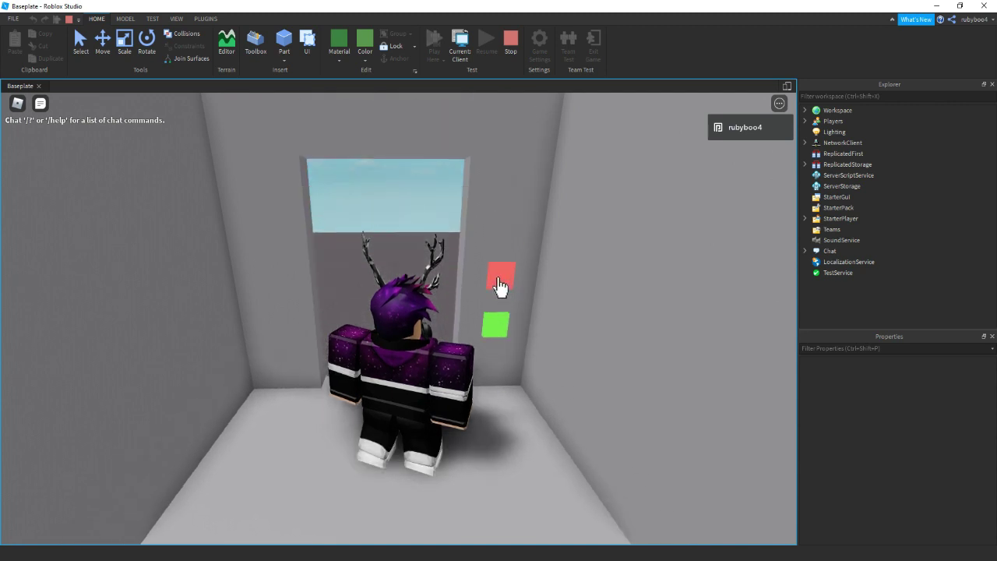
left_click(499, 284)
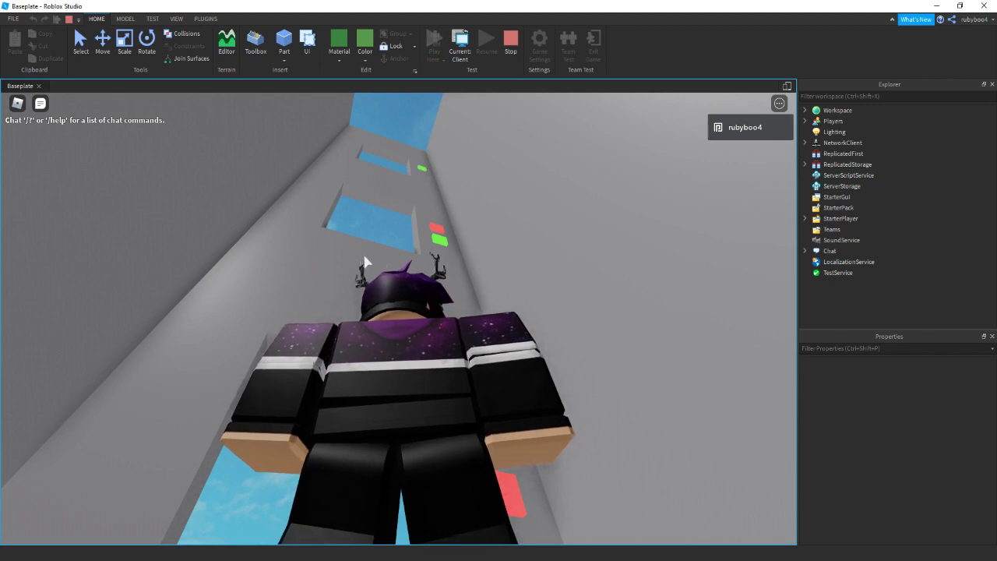
left_click(499, 355)
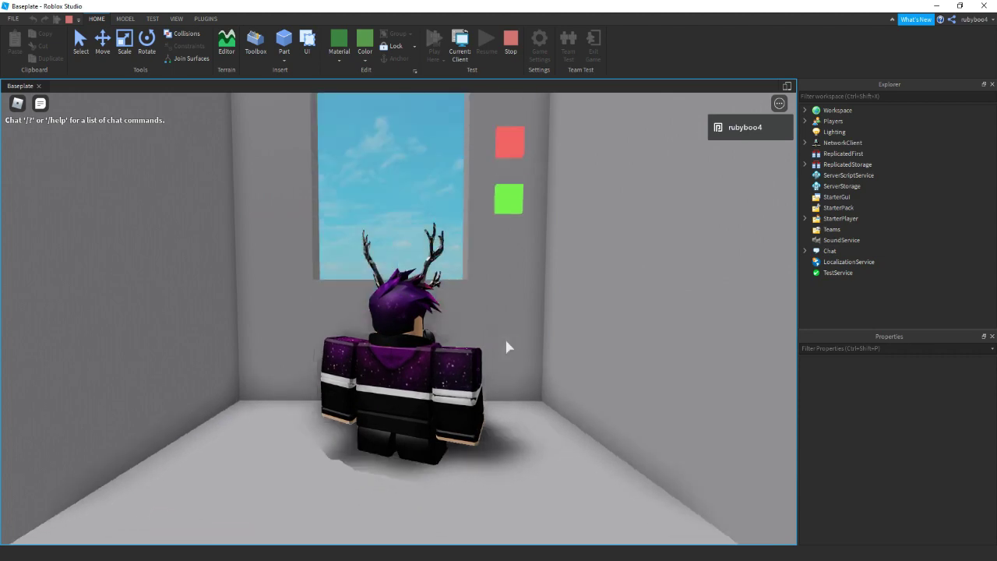
left_click(506, 310)
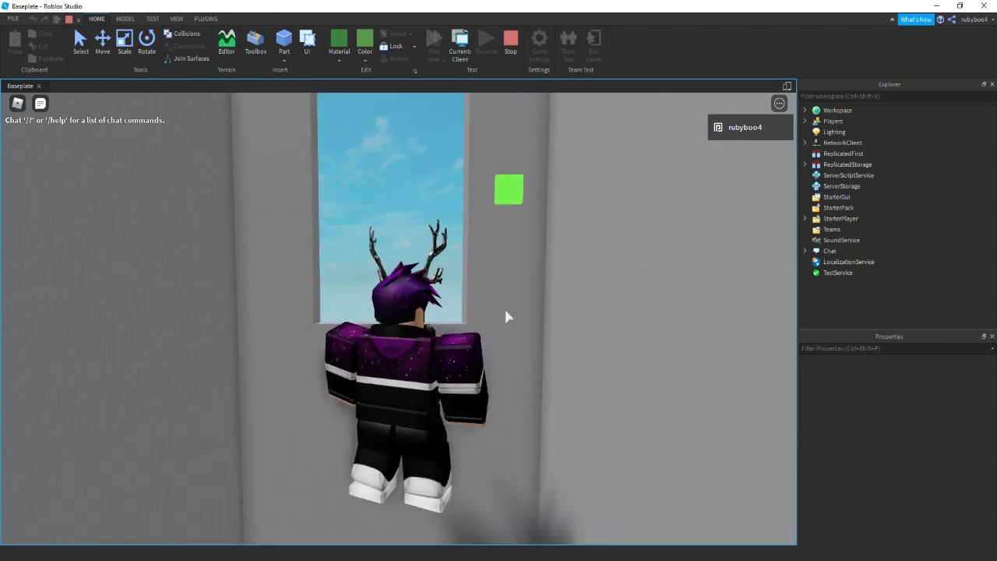
Step: Walk the avatar out of the lift and stop the play-test
key("s")
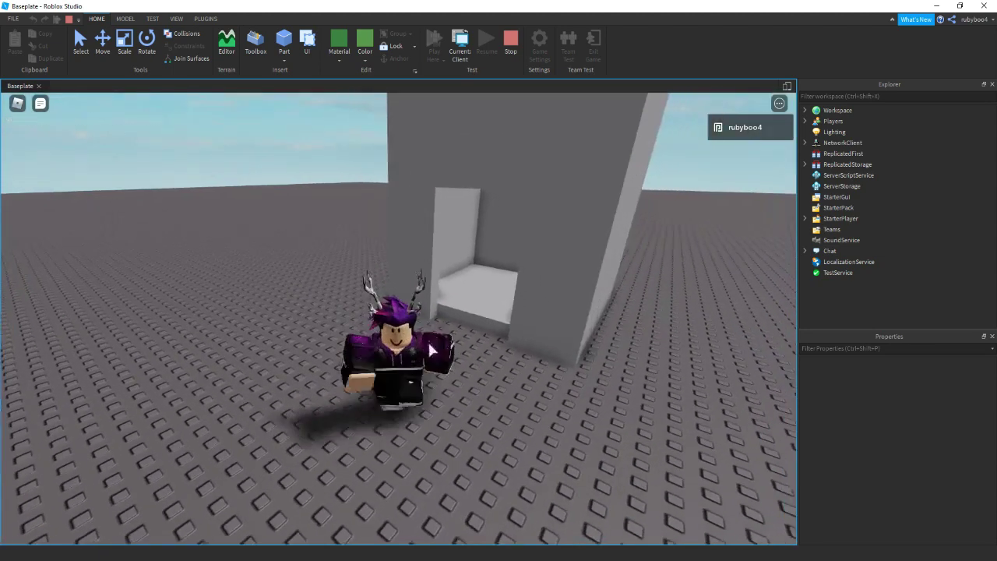
left_click(510, 39)
scroll(345, 225, "up", 5)
right_click_drag(336, 228, 337, 227)
Step: Insert a part beside the lift shaft and scale it into a wide, flat floor plate
left_click(284, 39)
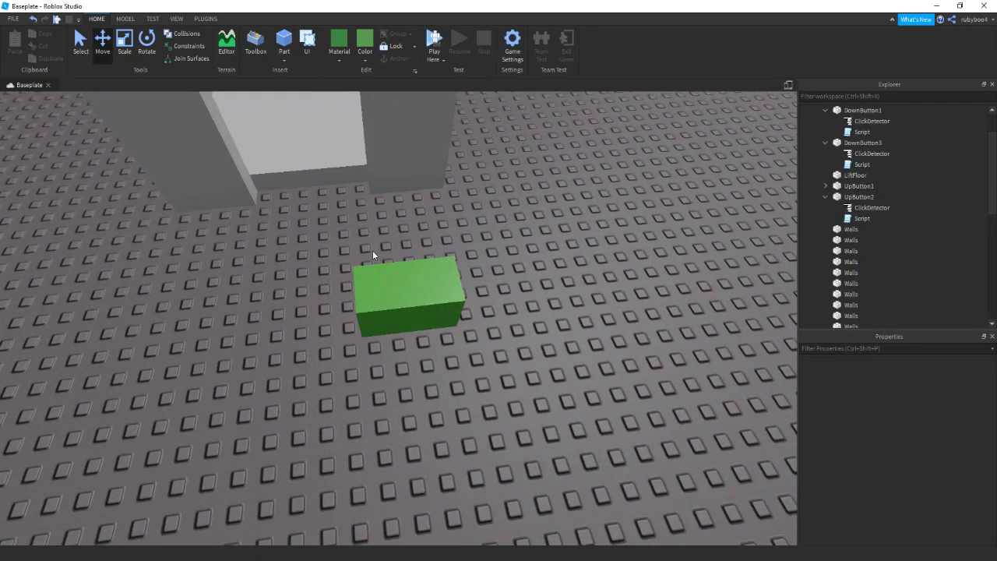
key("ctrl+d")
left_click_drag(379, 256, 355, 254)
key("Delete")
left_click_drag(414, 301, 205, 216)
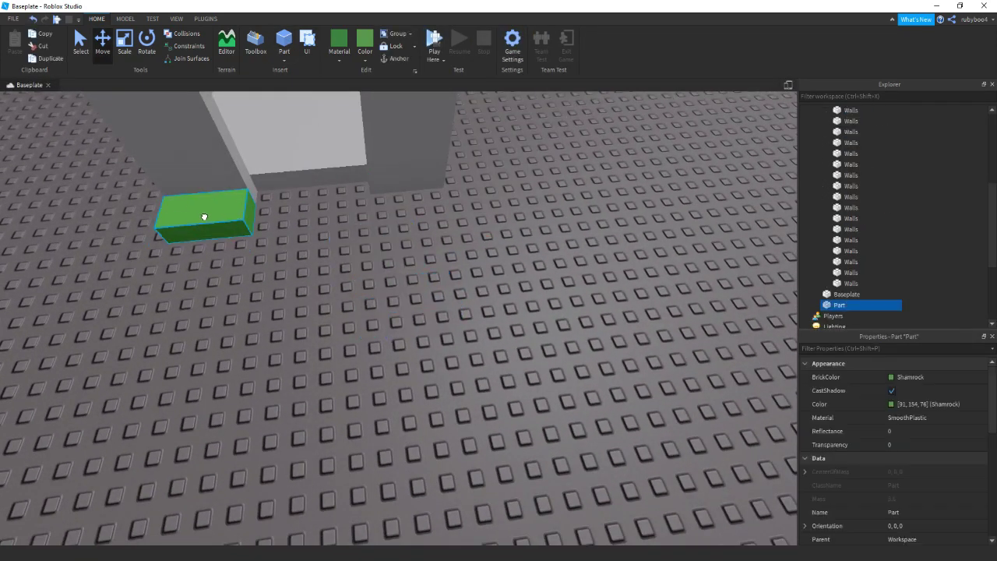
key("ctrl+3")
left_click_drag(273, 214, 600, 180)
left_click_drag(197, 267, 367, 423)
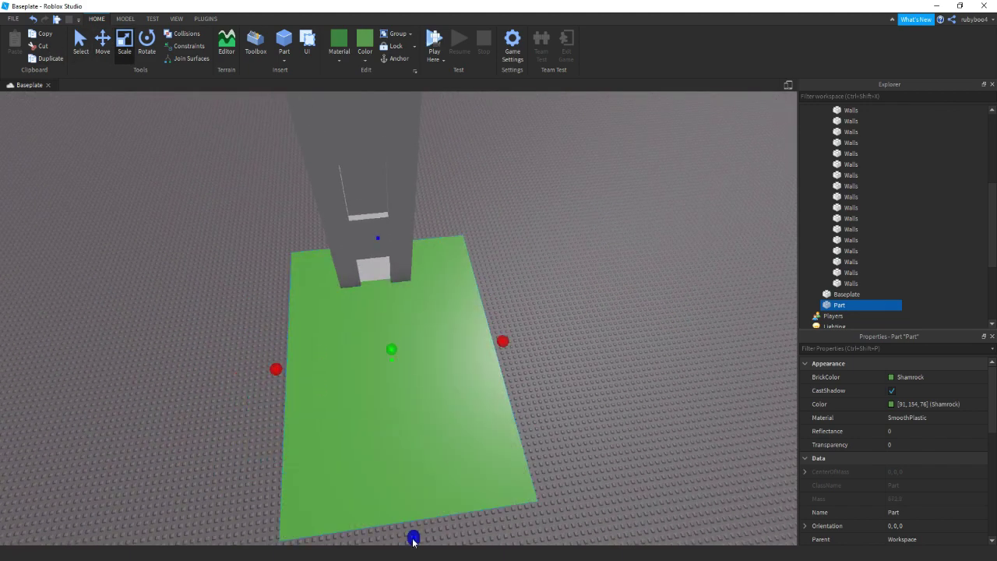
Step: Colour the plate Medium stone grey and duplicate it, raising the copy to the next floor
left_click(364, 59)
left_click(452, 233)
left_click(102, 43)
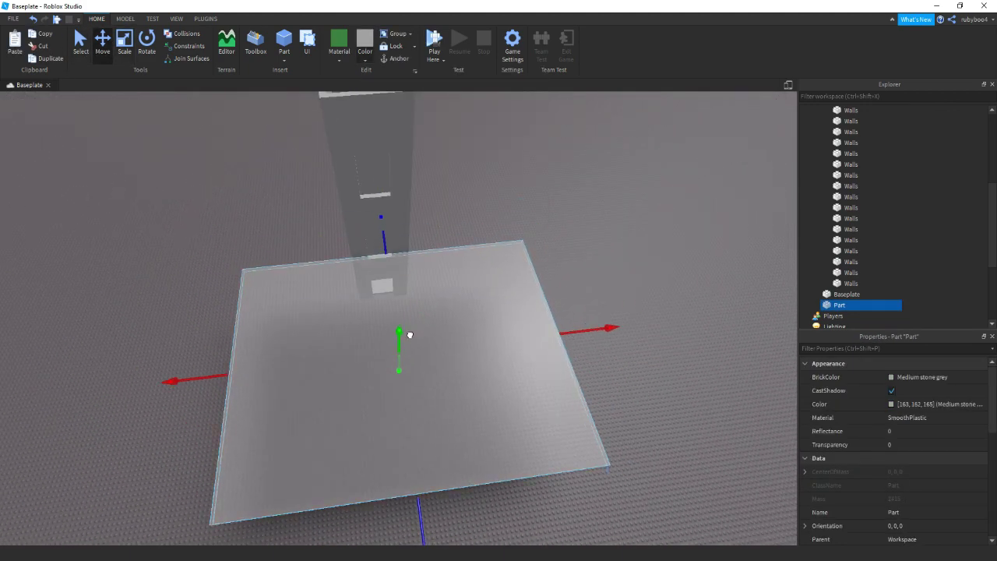
scroll(399, 312, "up", 3)
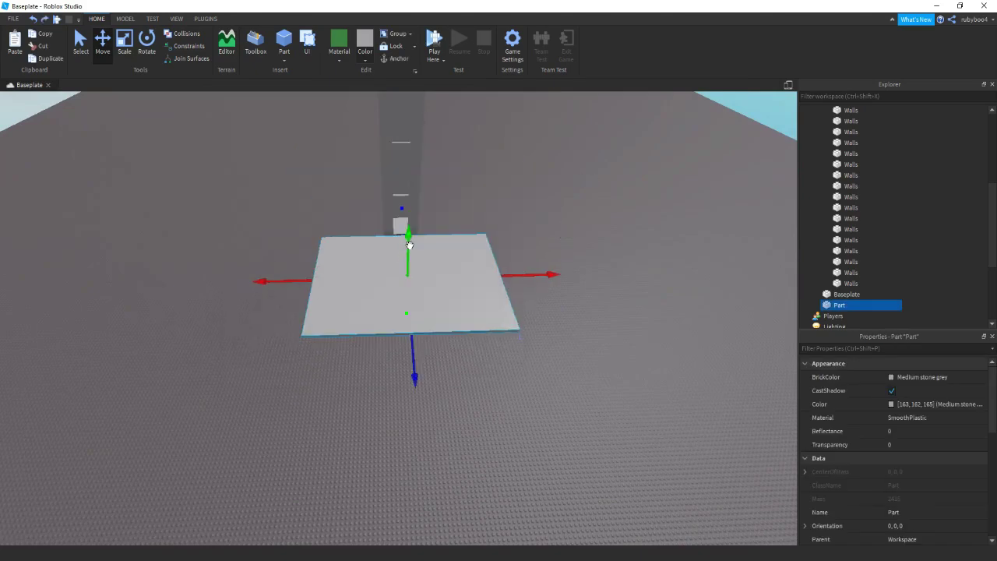
key("ctrl+d")
left_click_drag(411, 233, 412, 156)
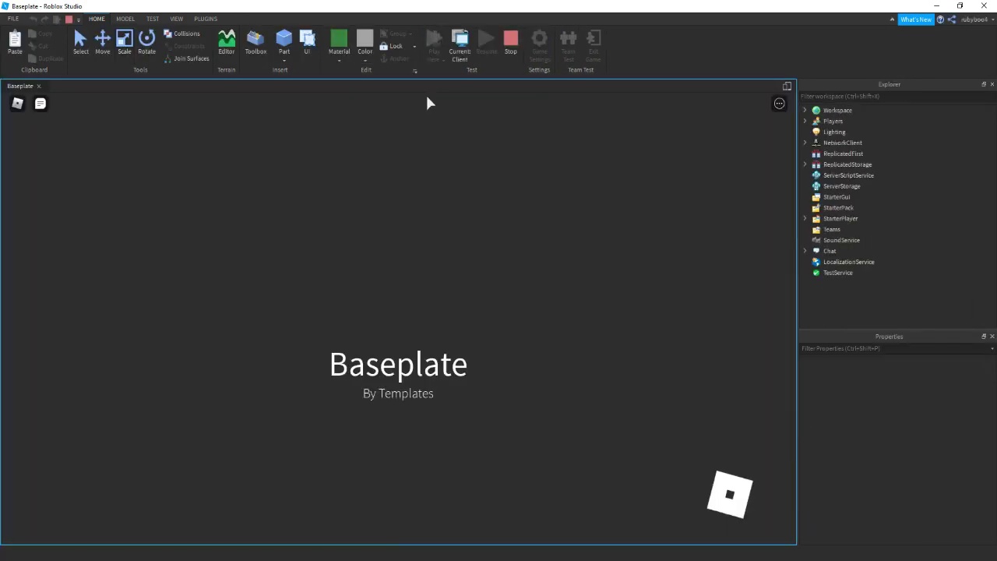
Step: Run the avatar onto the raised platform and up to the lift doorway
key("w")
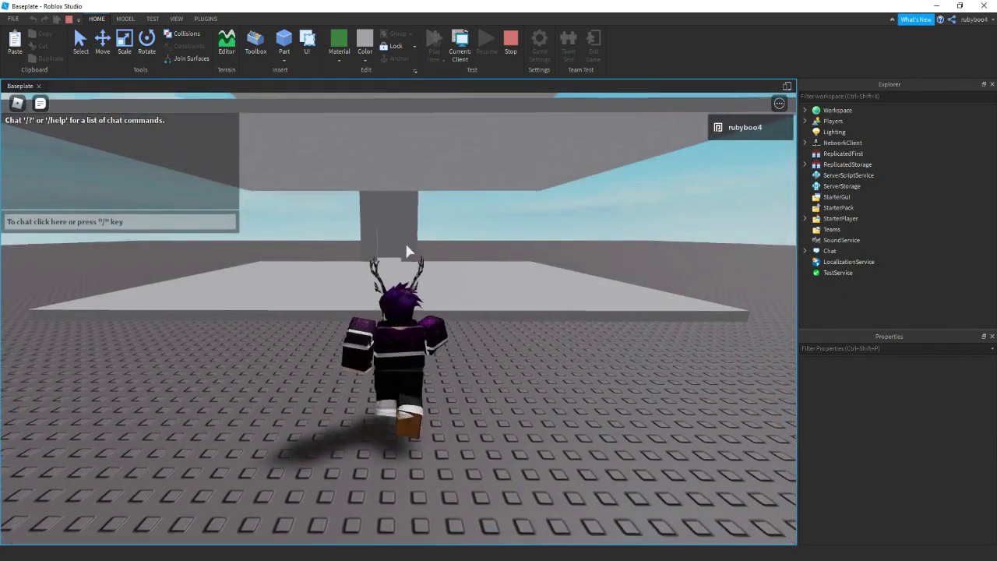
key("s")
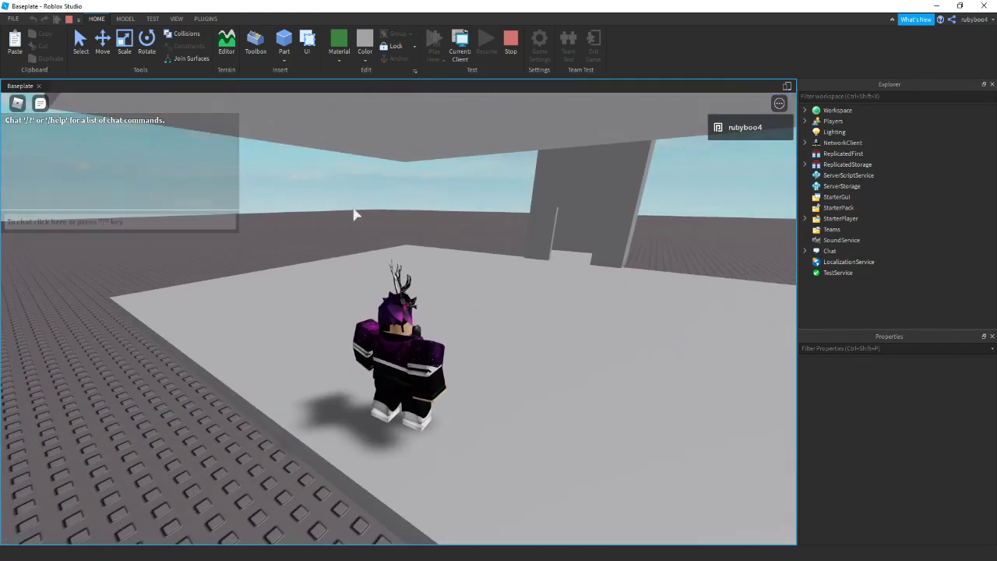
key("w")
key("w")
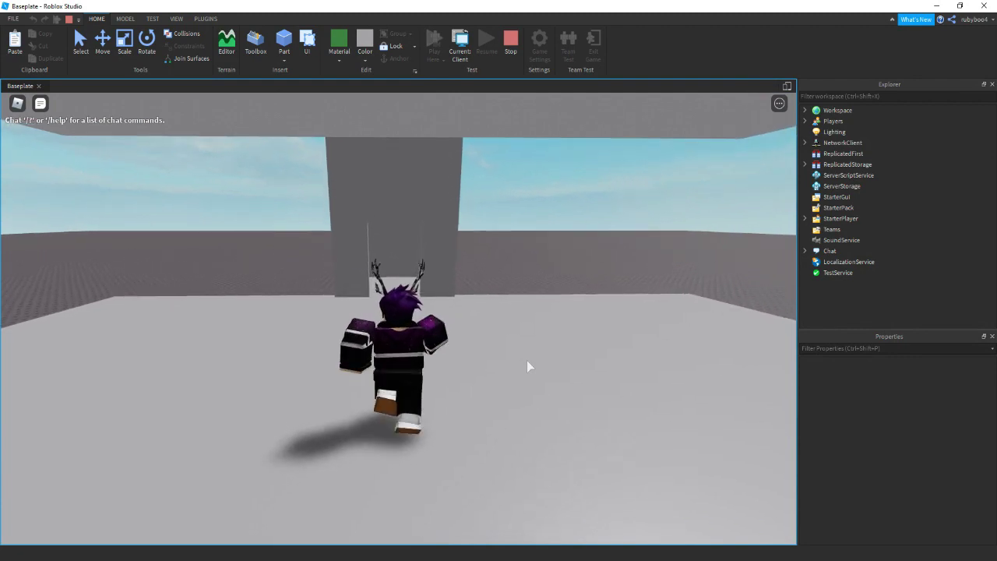
scroll(375, 293, "up", 3)
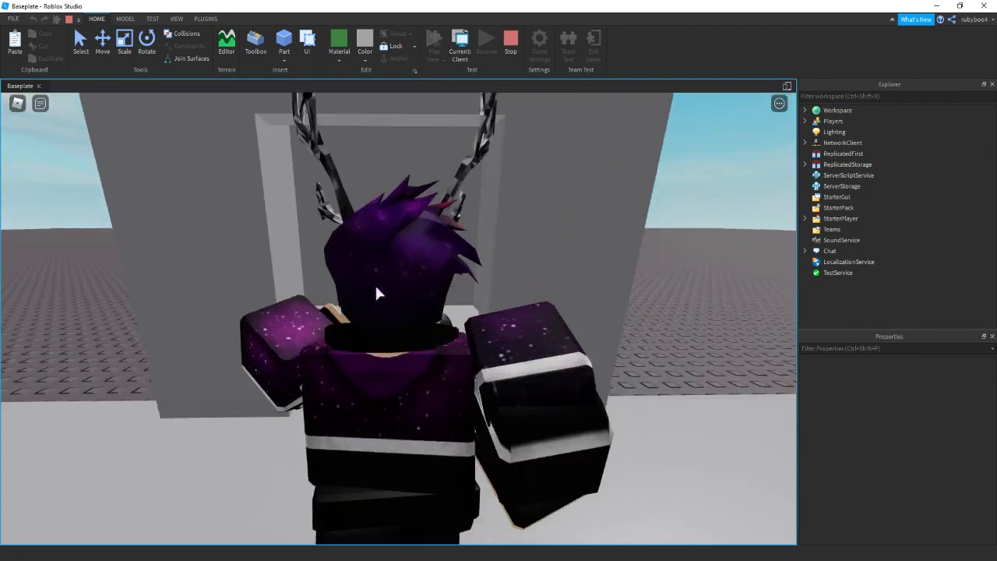
key("w")
key("w")
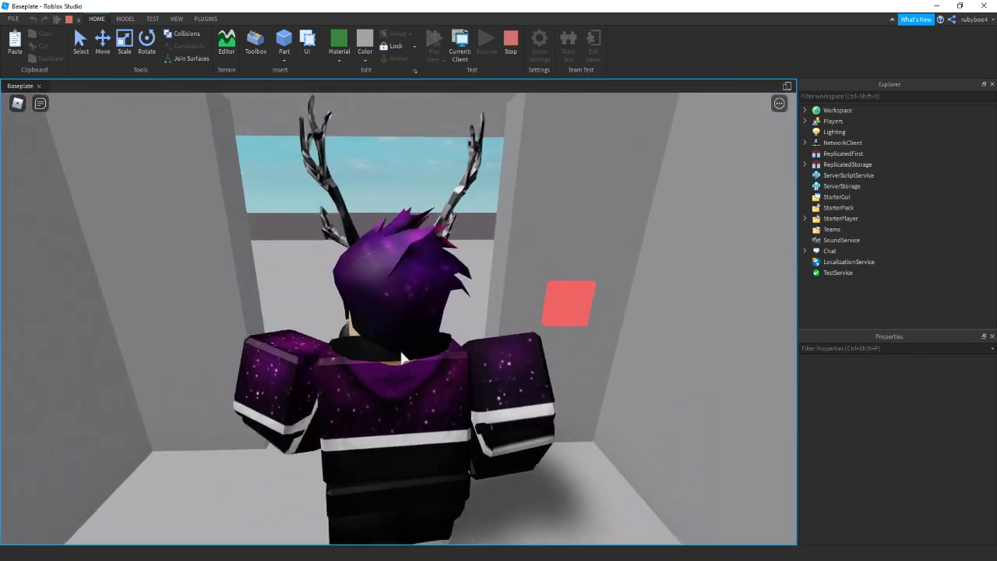
Step: Ride the lift up with the red button and step out onto the upper floor plate
left_click(569, 311)
key("s")
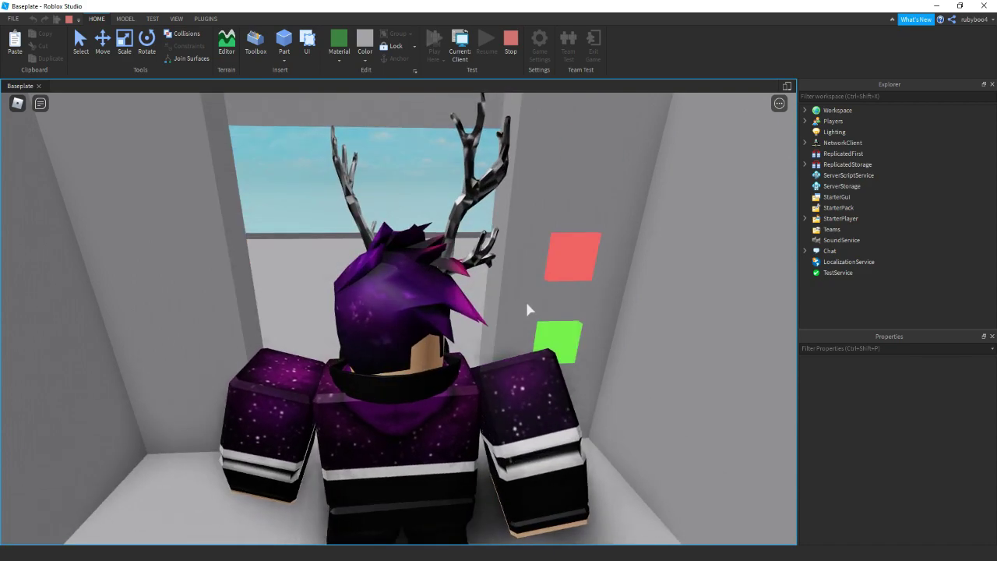
key("w")
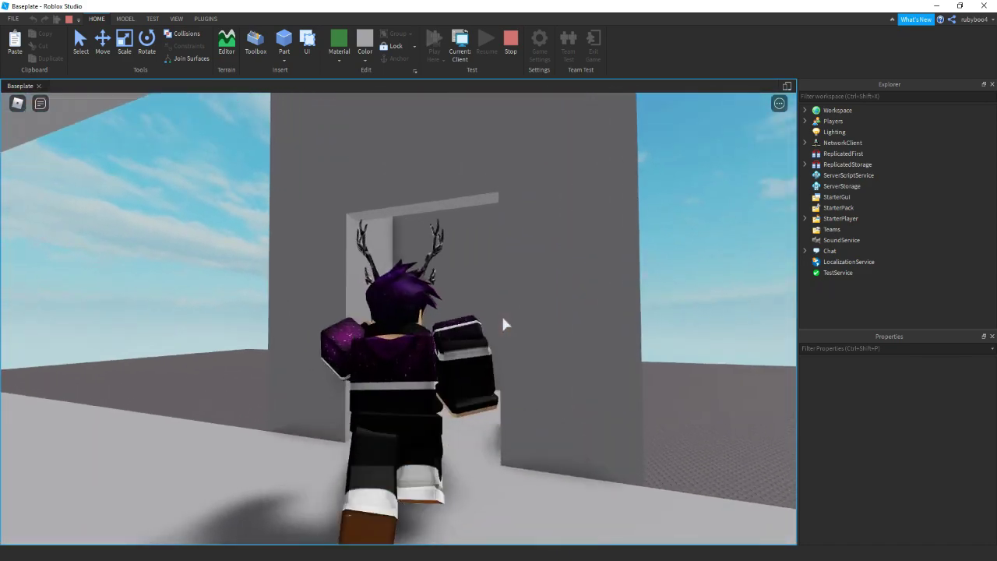
left_click(529, 326)
key("w")
key("s")
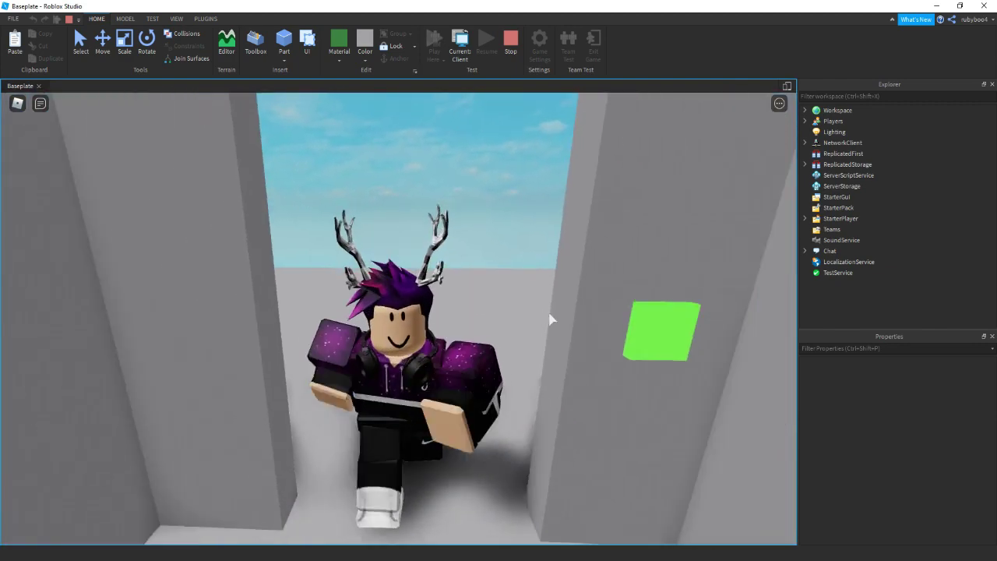
Step: Descend with the green button and walk the avatar out onto the floor
left_click(575, 293)
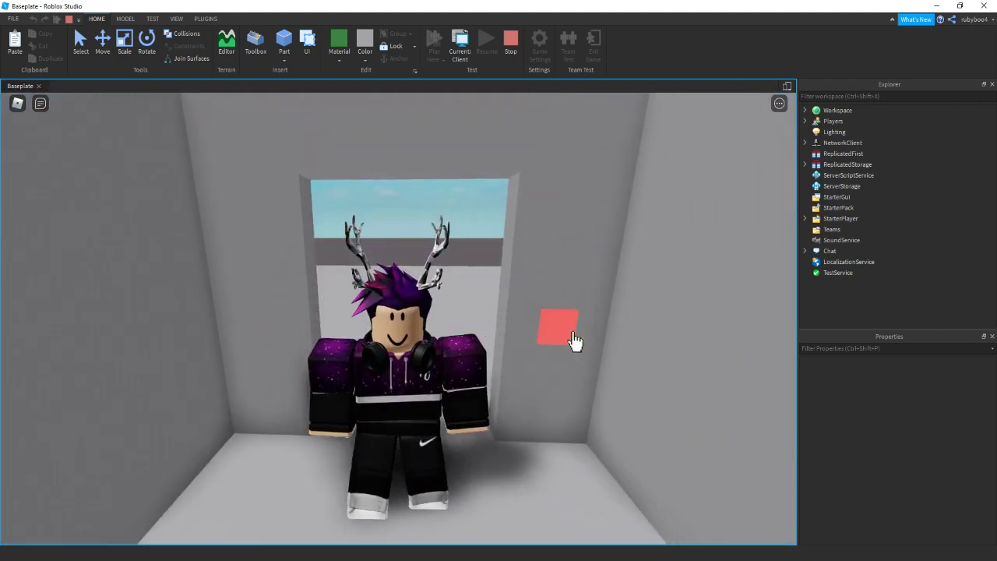
left_click(550, 358)
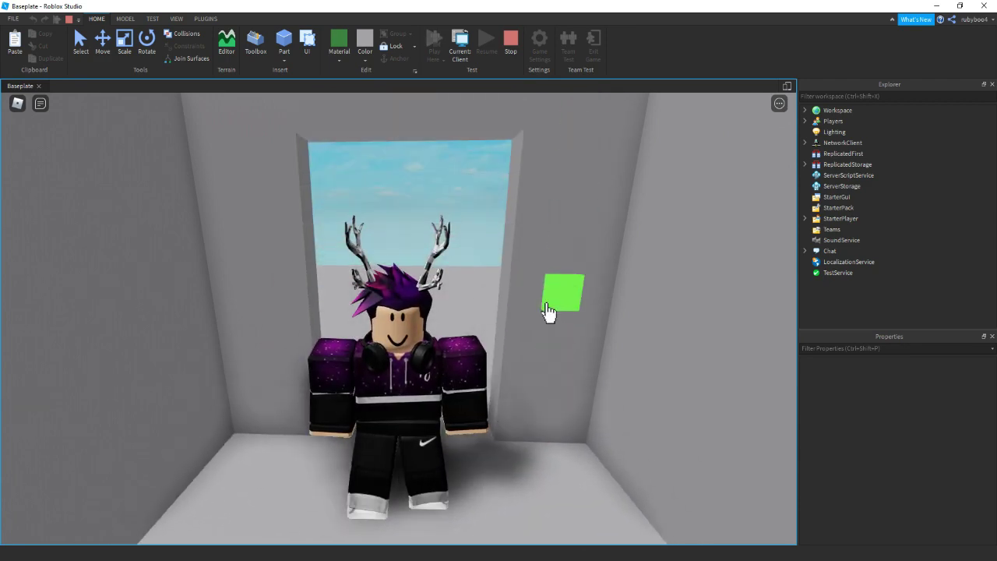
key("w")
key("s")
key("s")
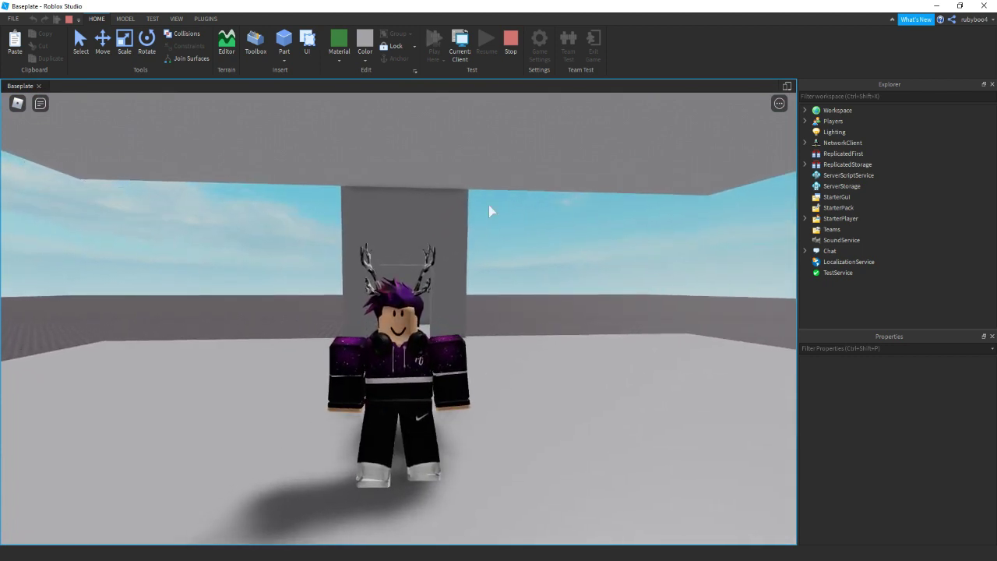